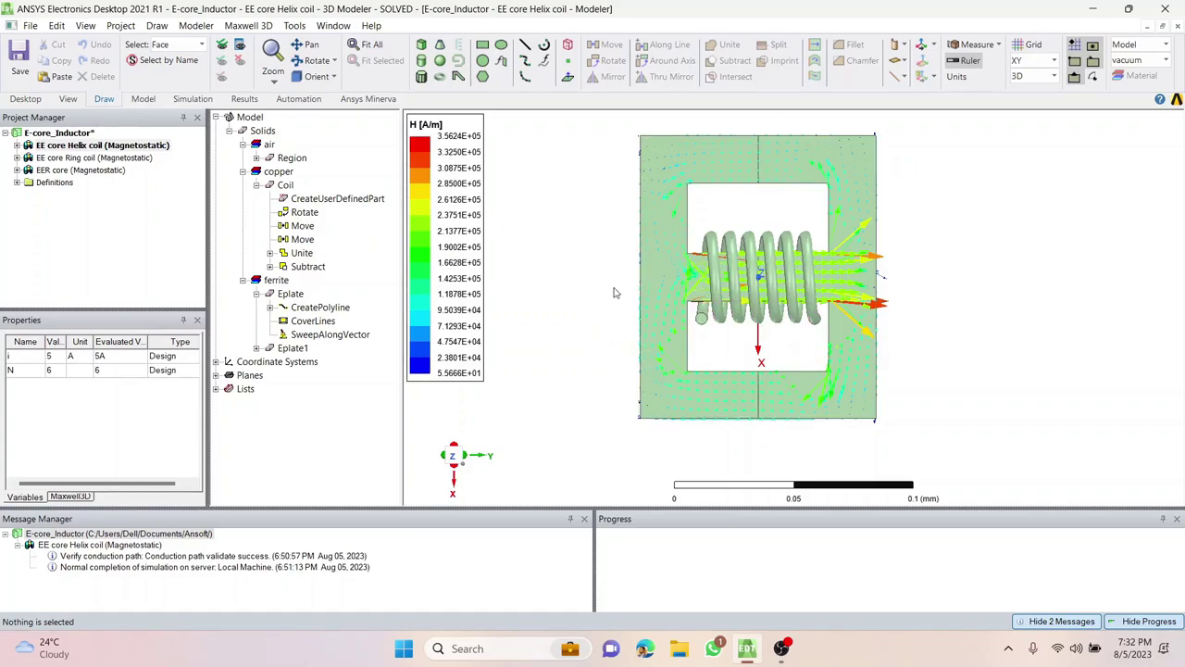
Examine the B_Vector1 and Mag_B1 flux density overlays of the EE core Helix coil design.
{"action": "left_click_drag", "start_coordinate": [579, 343], "coordinate": [545, 304], "text": "alt"}
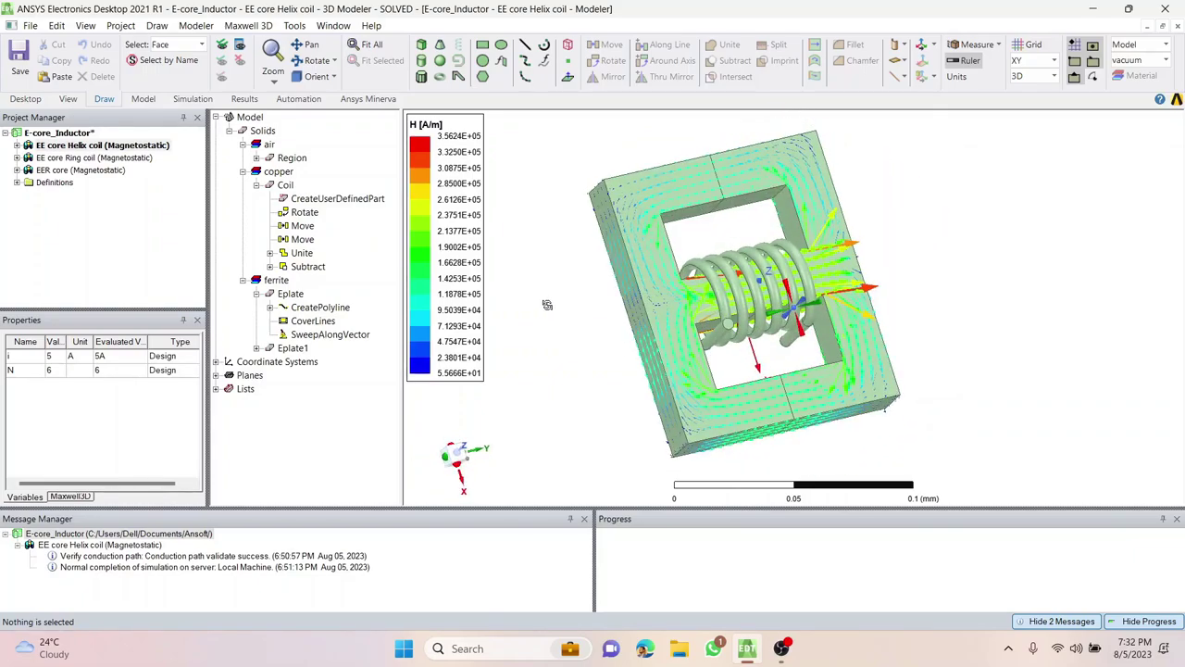
{"action": "left_click", "coordinate": [16, 145]}
{"action": "scroll", "coordinate": [73, 276], "scroll_direction": "down", "scroll_amount": 1}
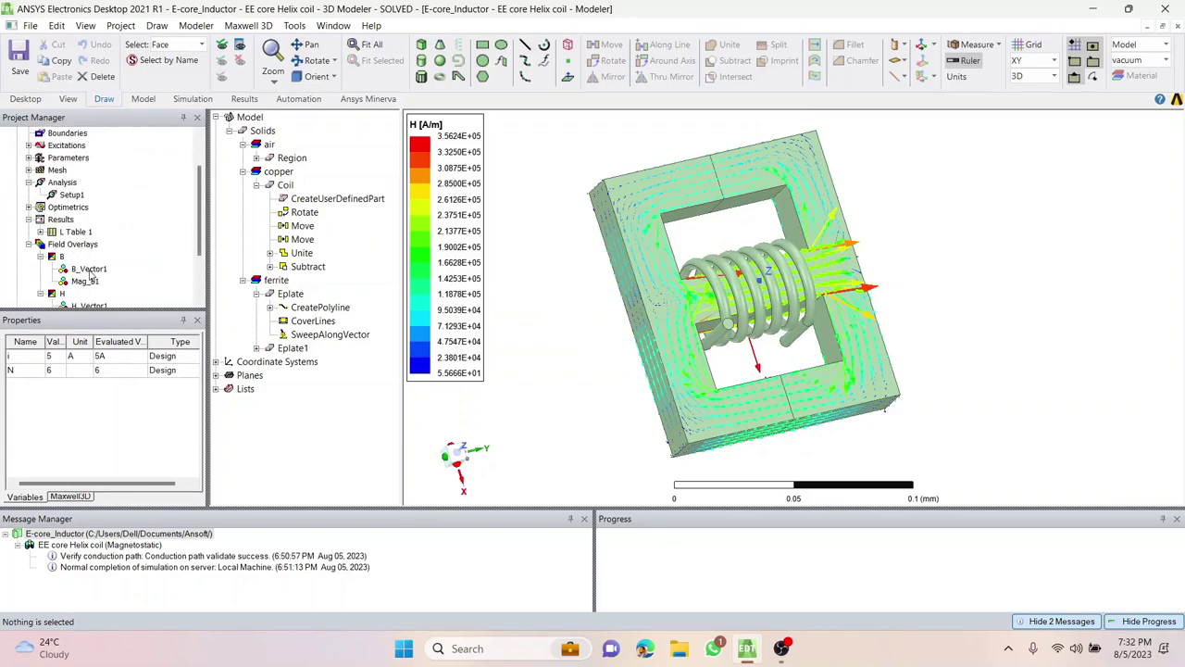
{"action": "left_click", "coordinate": [90, 269]}
{"action": "mouse_move", "coordinate": [581, 365]}
{"action": "left_mouse_down", "text": "alt"}
{"action": "mouse_move", "coordinate": [540, 379]}
{"action": "mouse_move", "coordinate": [593, 390]}
{"action": "mouse_move", "coordinate": [569, 384]}
{"action": "left_mouse_up", "text": "alt"}
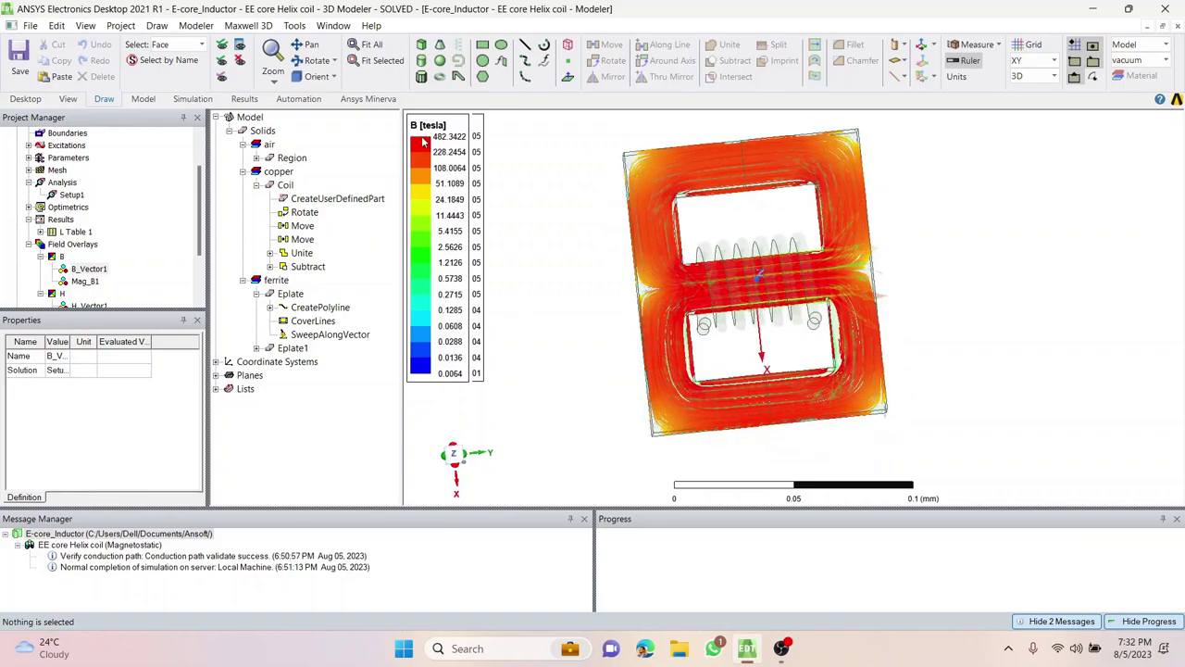
{"action": "left_click", "coordinate": [85, 282]}
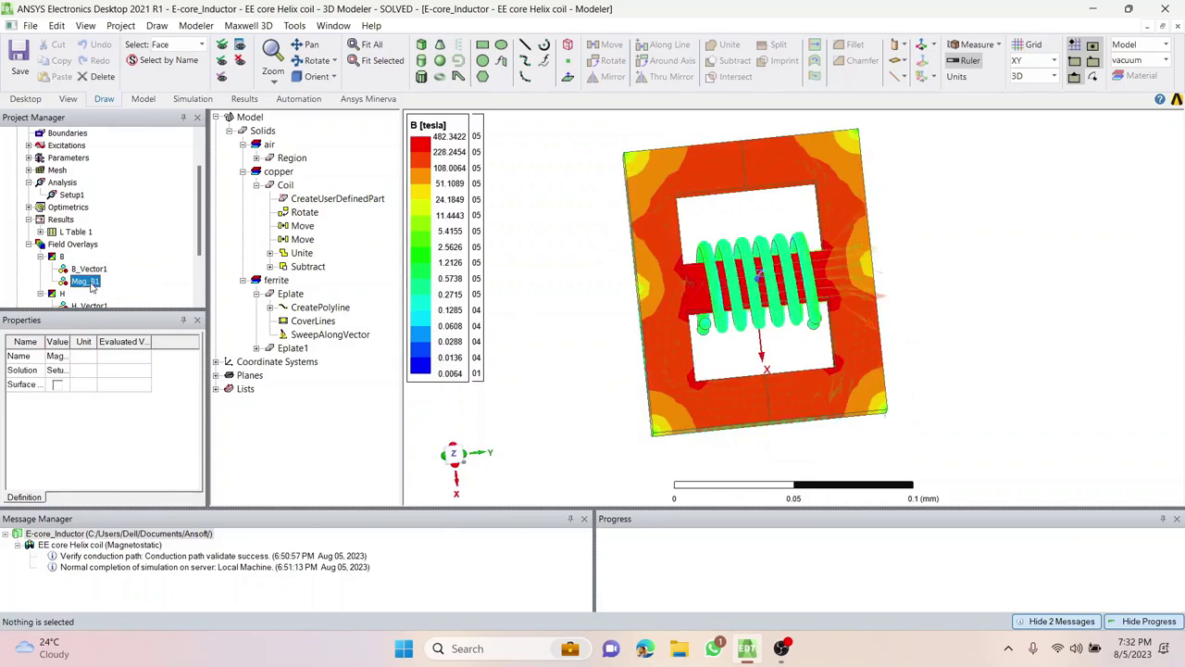
{"action": "left_click", "coordinate": [89, 269]}
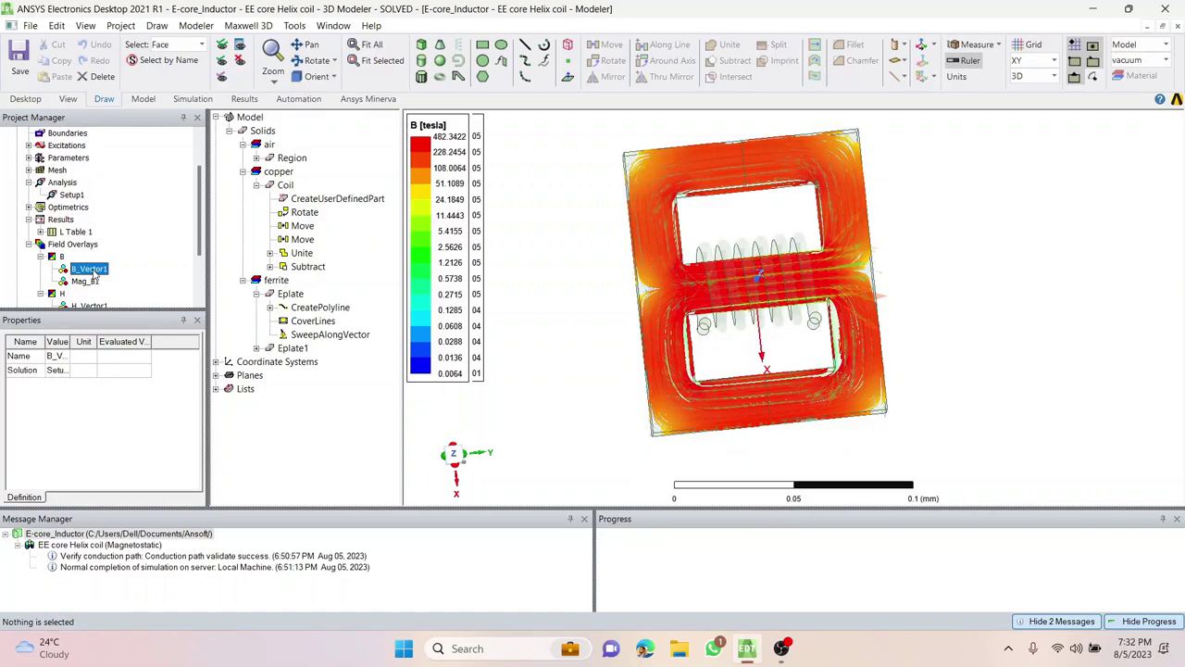
{"action": "left_click_drag", "start_coordinate": [1071, 316], "coordinate": [837, 284], "text": "alt"}
Examine the H vector field overlays of the EE core Helix coil design.
{"action": "scroll", "coordinate": [92, 232], "scroll_direction": "down", "scroll_amount": 2}
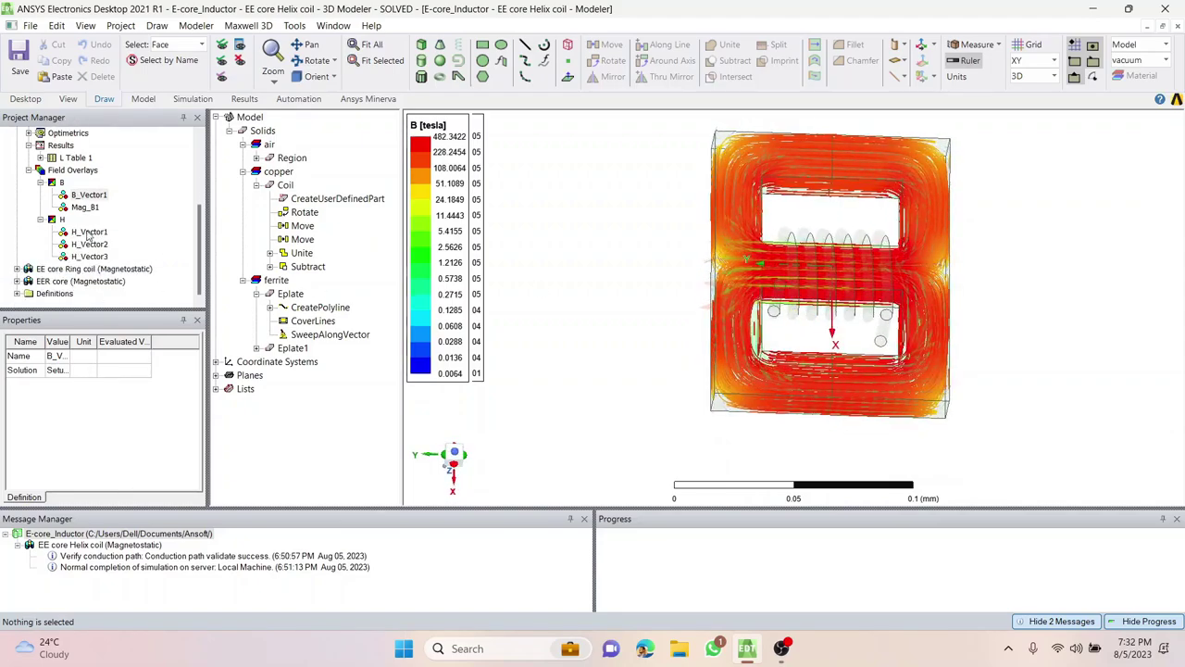
{"action": "left_click", "coordinate": [89, 232]}
{"action": "left_click", "coordinate": [90, 244]}
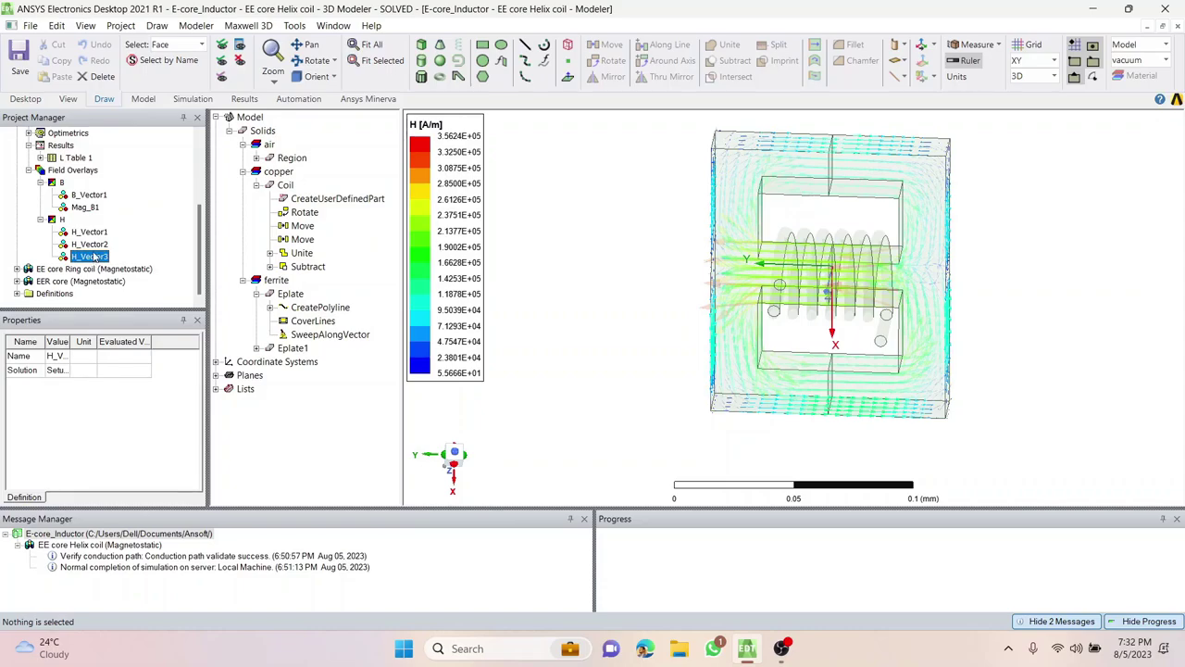
Insert a new Maxwell 3D design into the E-core_Inductor project.
{"action": "scroll", "coordinate": [93, 241], "scroll_direction": "up", "scroll_amount": 4}
{"action": "left_click", "coordinate": [58, 134]}
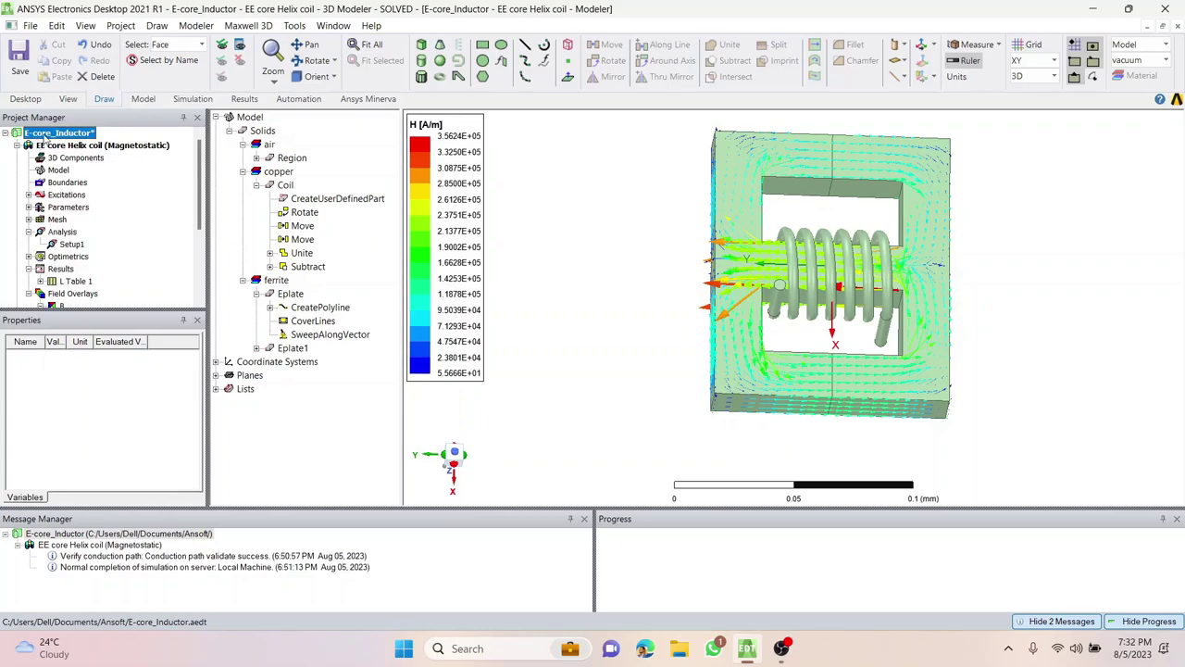
{"action": "right_click", "coordinate": [43, 137]}
{"action": "mouse_move", "coordinate": [139, 206]}
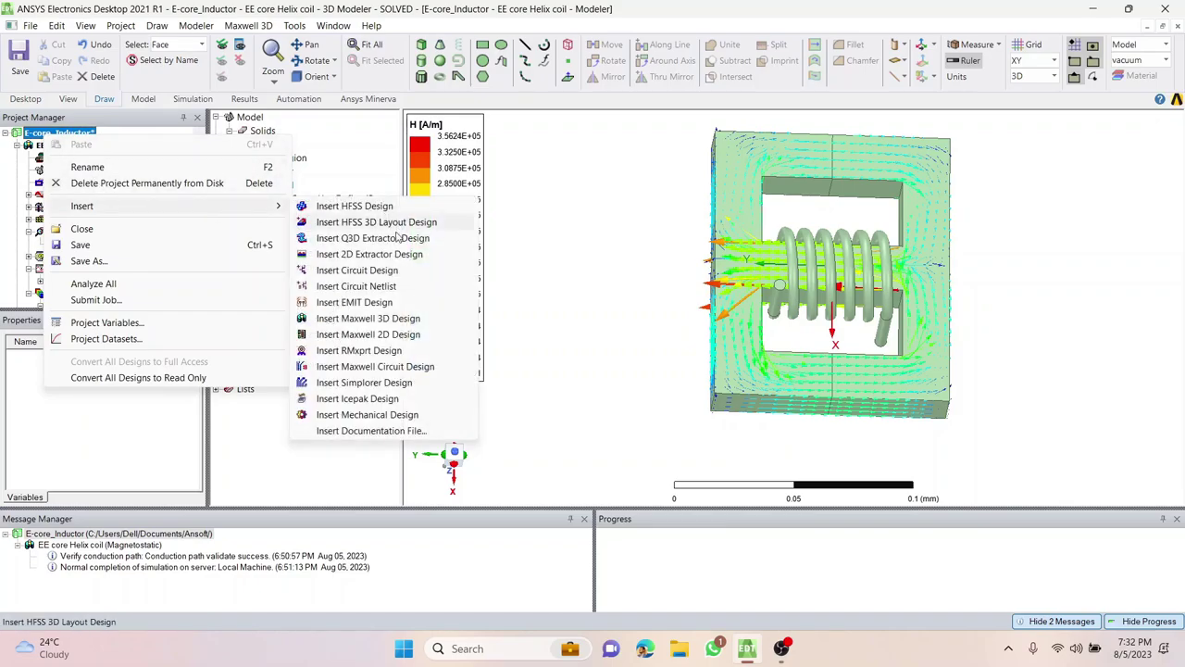
{"action": "left_click", "coordinate": [405, 319]}
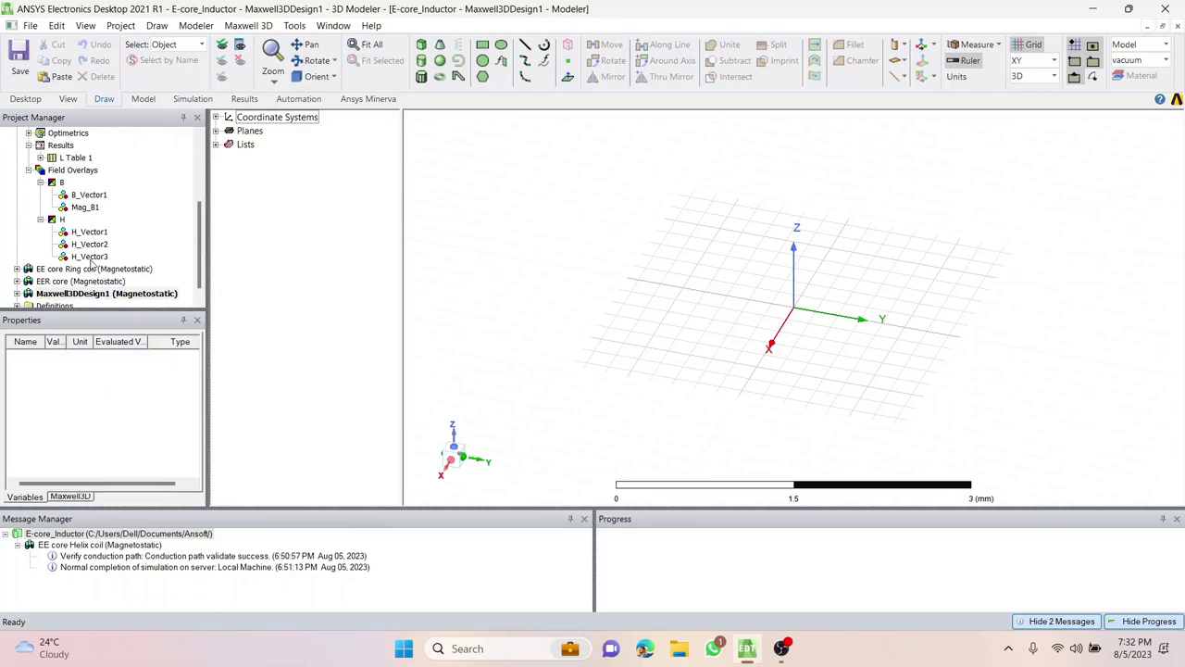
Rename the new Maxwell 3D design as EcoreInductor_test.
{"action": "scroll", "coordinate": [90, 264], "scroll_direction": "down", "scroll_amount": 1}
{"action": "left_click", "coordinate": [18, 281]}
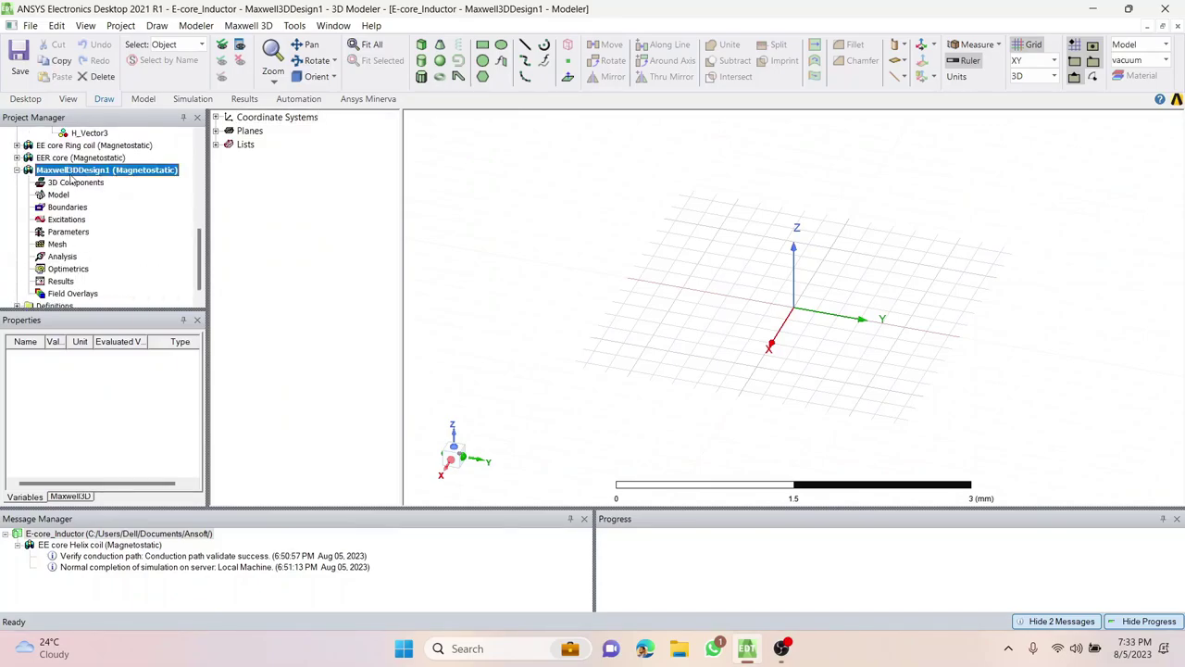
{"action": "key", "text": "F2"}
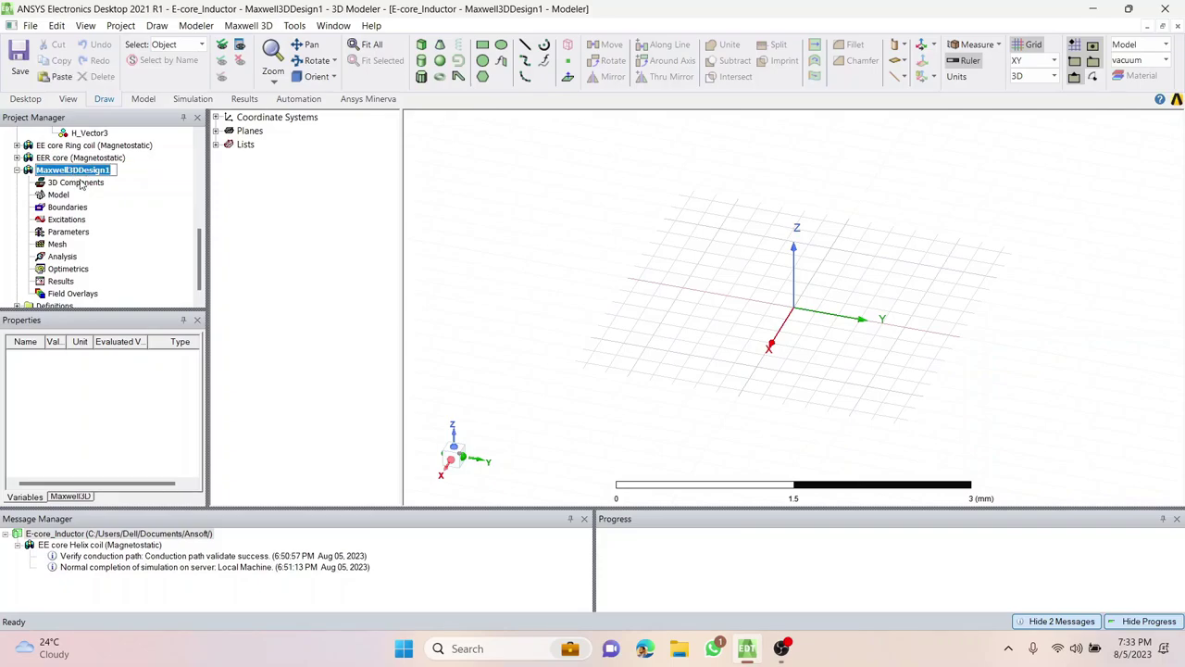
{"action": "type", "text": "EcoreInd"}
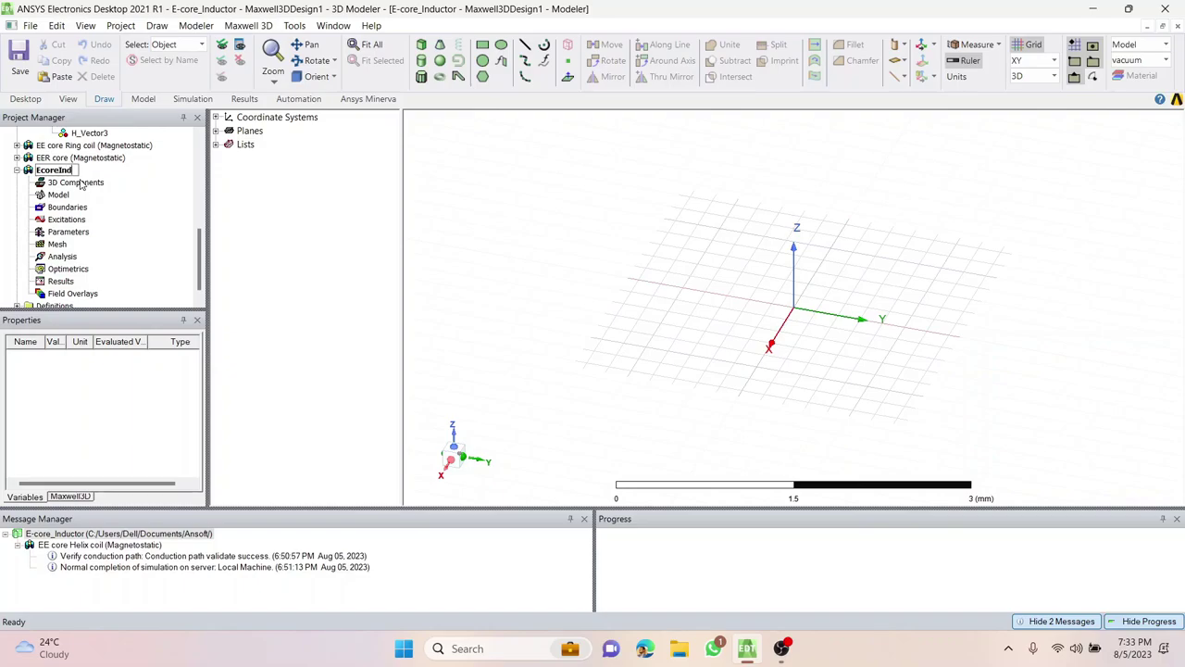
{"action": "type", "text": "uctor_test"}
{"action": "key", "text": "Return"}
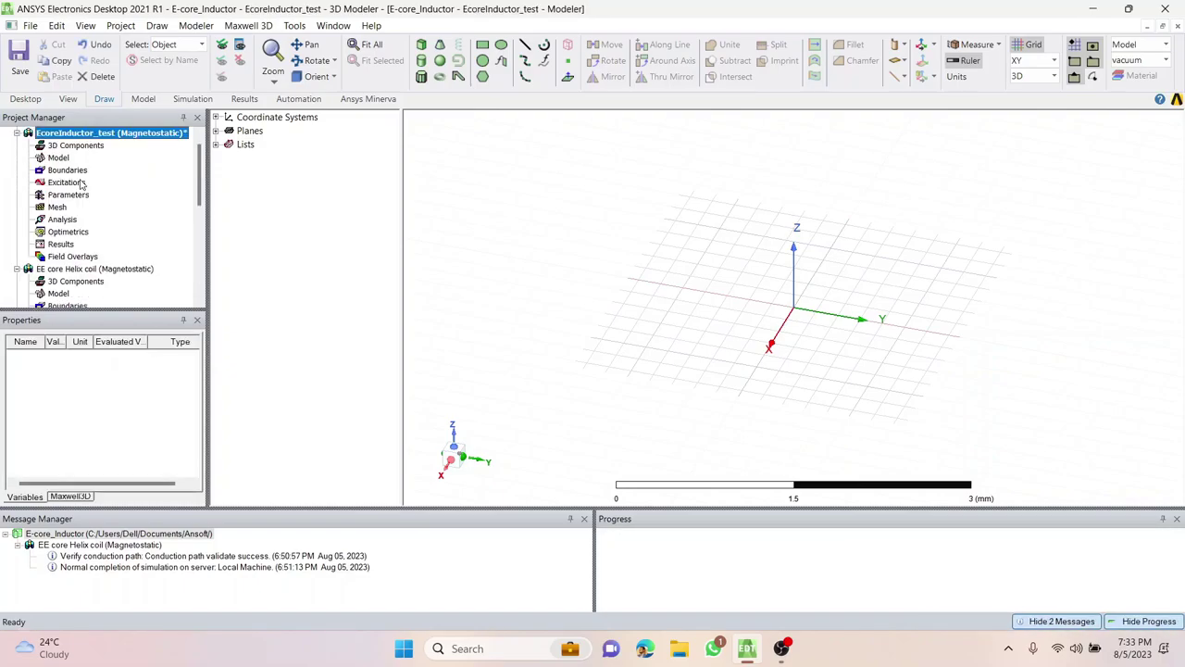
Collapse the EE core Helix coil design in the project tree and save the project.
{"action": "left_click", "coordinate": [17, 268]}
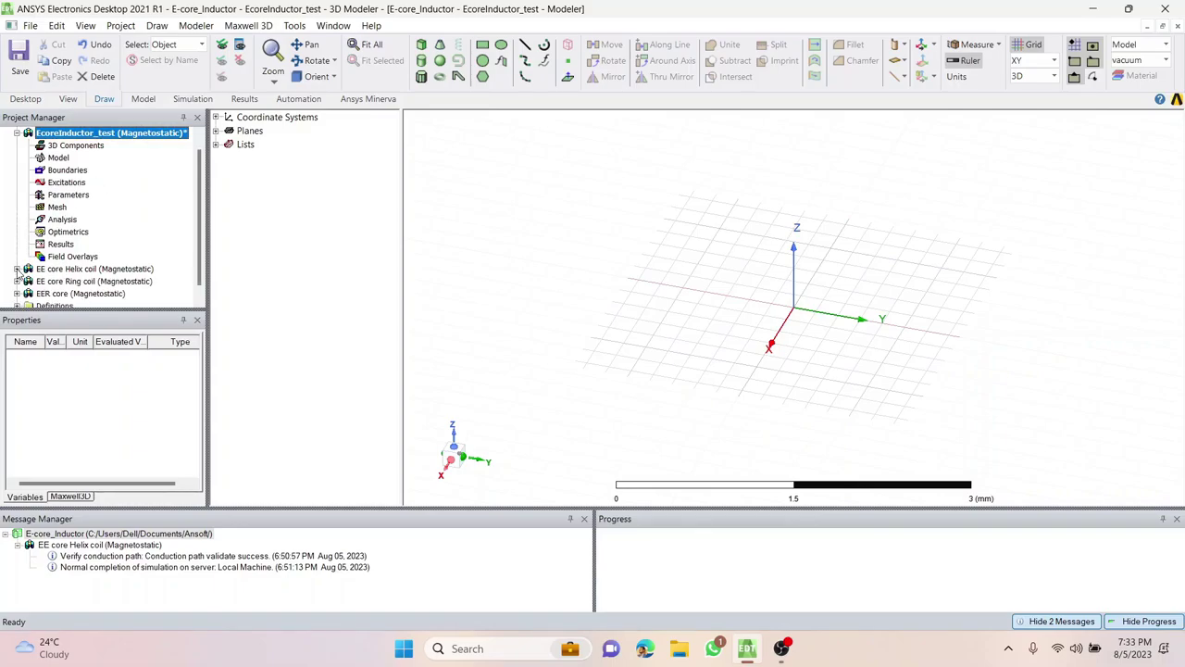
{"action": "scroll", "coordinate": [53, 189], "scroll_direction": "up", "scroll_amount": 1}
{"action": "left_click", "coordinate": [19, 58]}
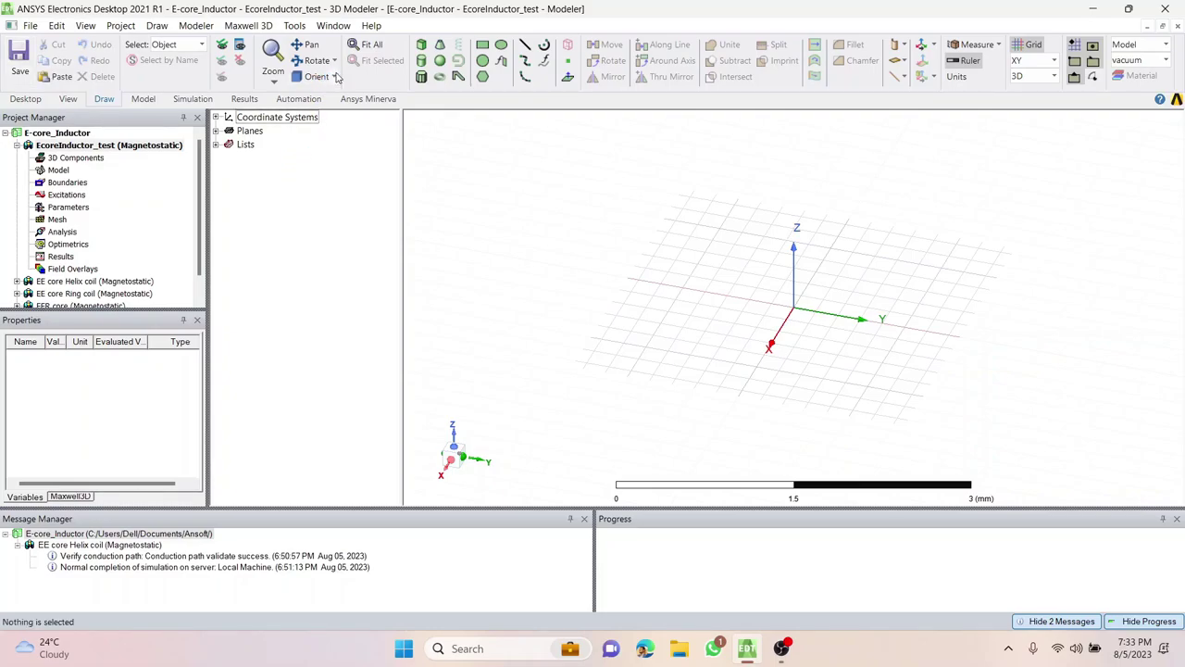
In the top (-Z) view, start the E-core outline polyline at (-0.6, 0), continuing through (-0.6, -0.3), (-0.3, -0.3) and (-0.3, 0) mm.
{"action": "left_click", "coordinate": [336, 77]}
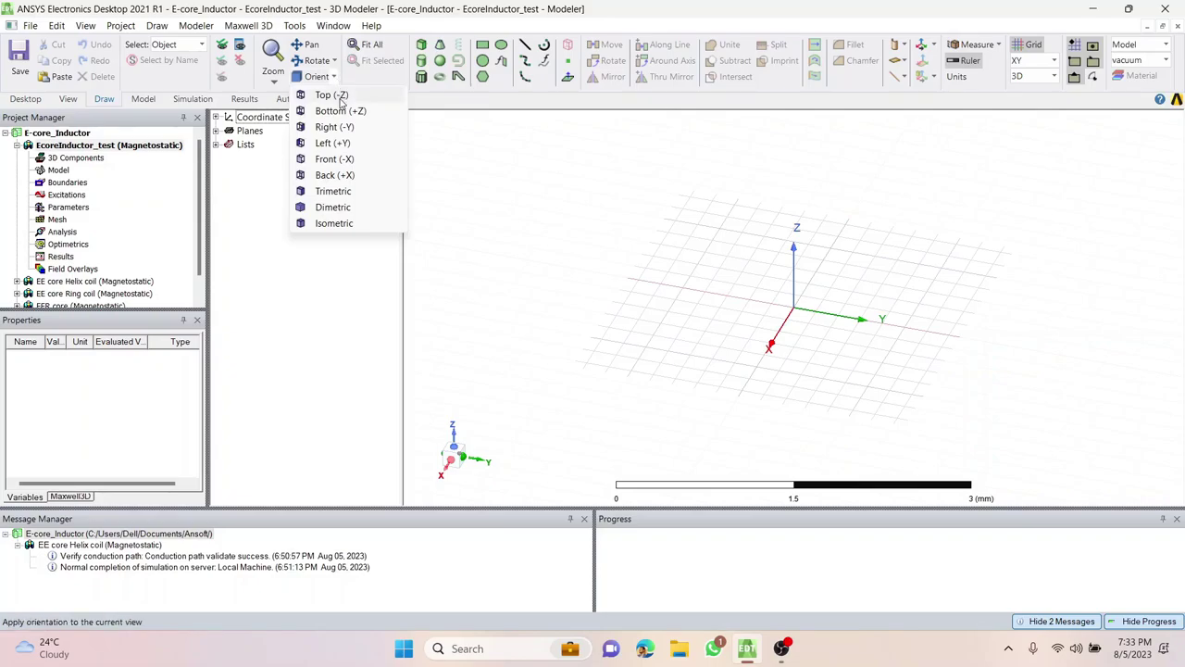
{"action": "left_click", "coordinate": [333, 94]}
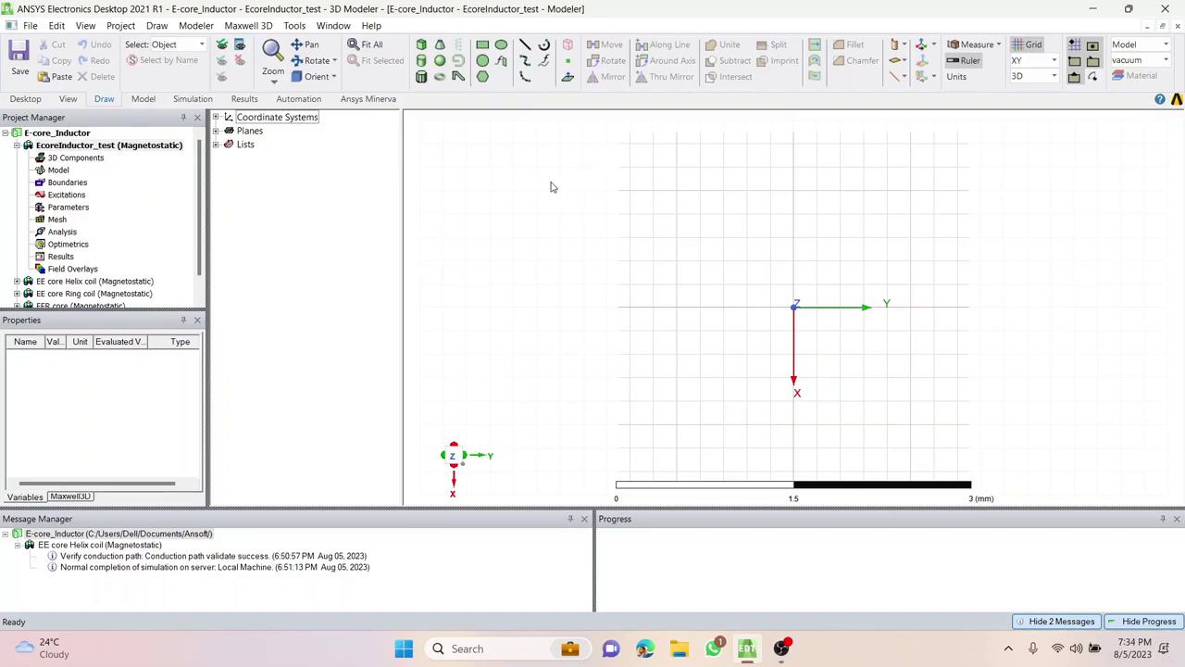
{"action": "left_click", "coordinate": [527, 52]}
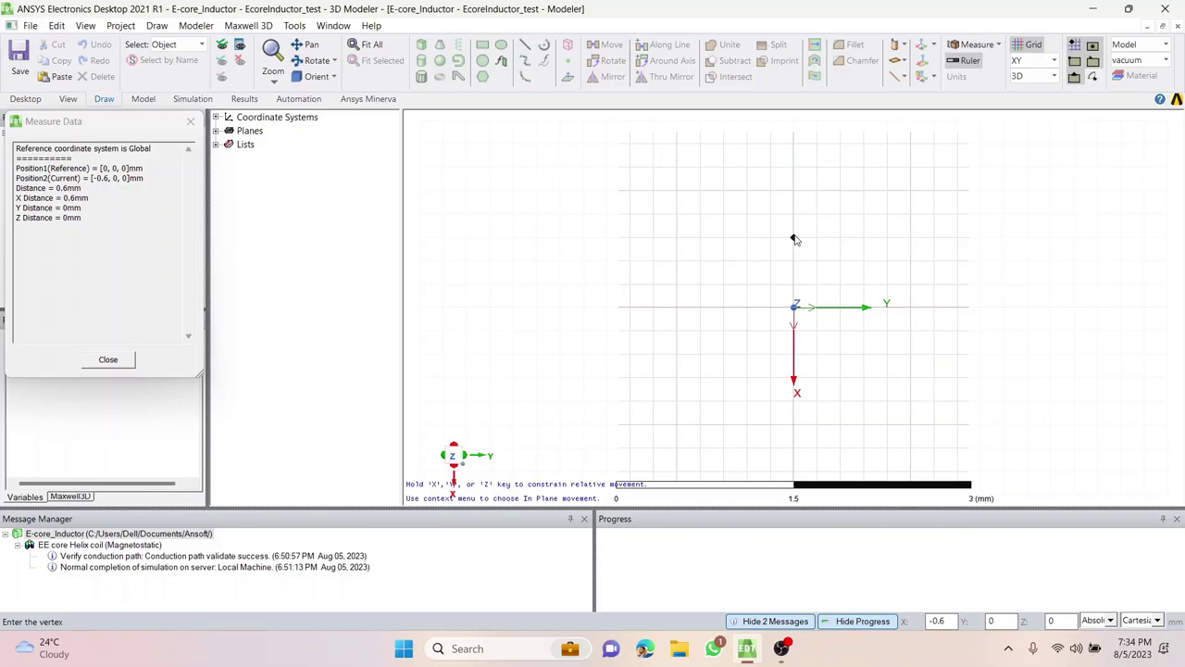
{"action": "scroll", "coordinate": [793, 239], "scroll_direction": "up", "scroll_amount": 2}
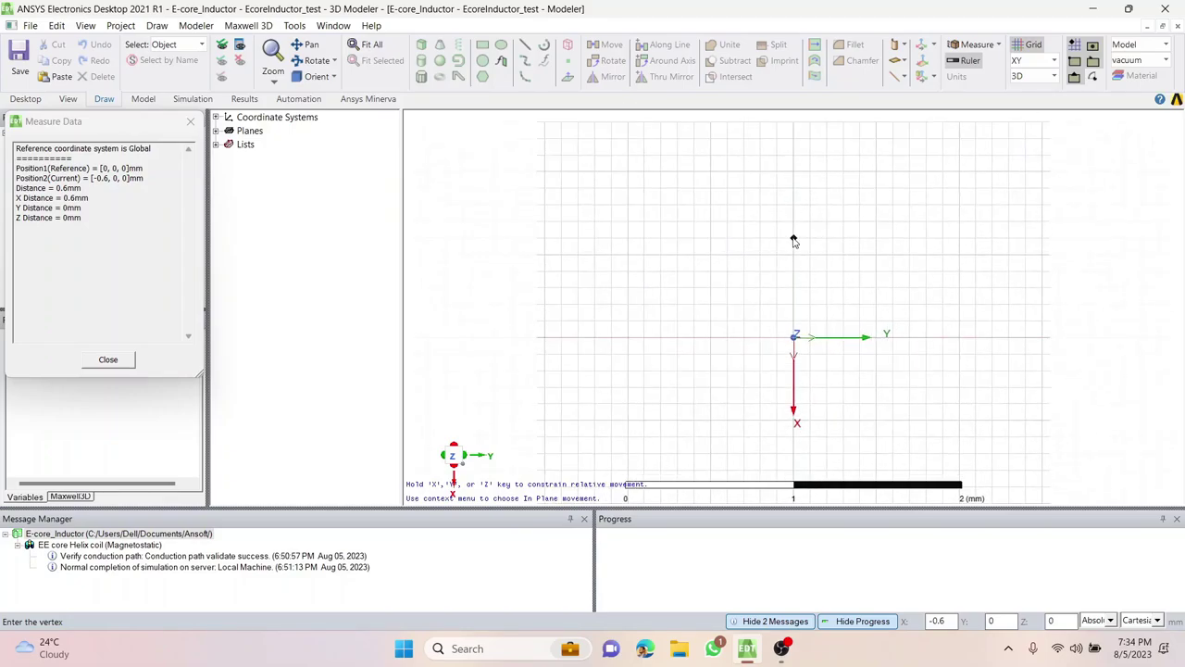
{"action": "left_click", "coordinate": [793, 240]}
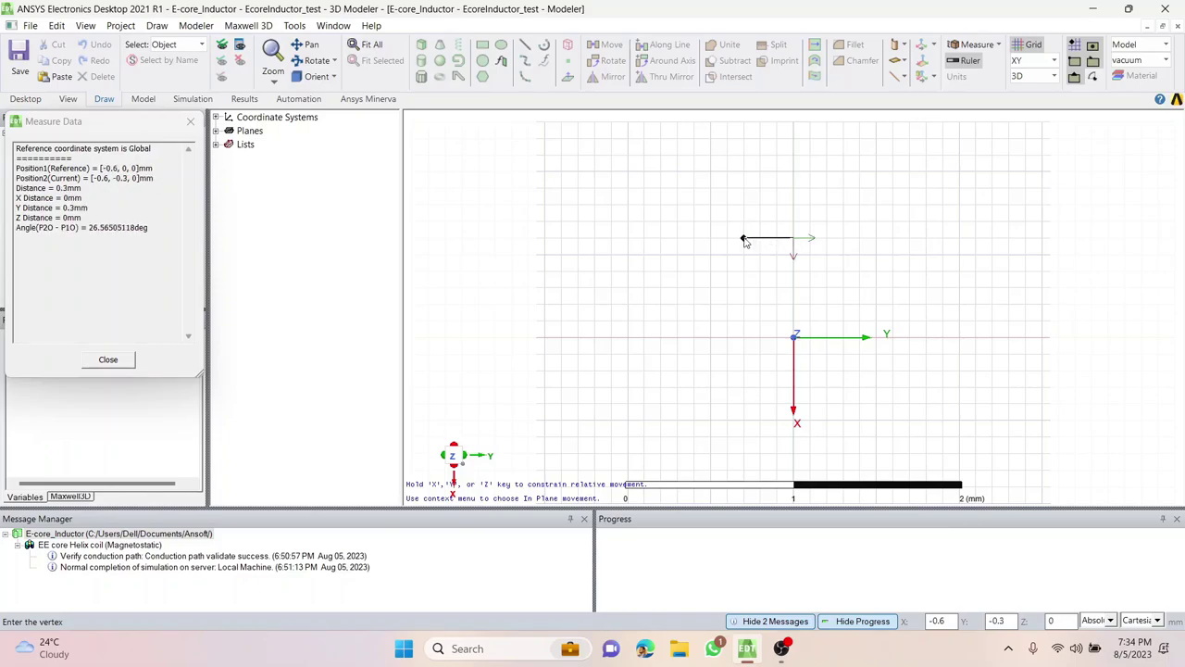
{"action": "left_click", "coordinate": [744, 240]}
{"action": "left_click", "coordinate": [744, 287]}
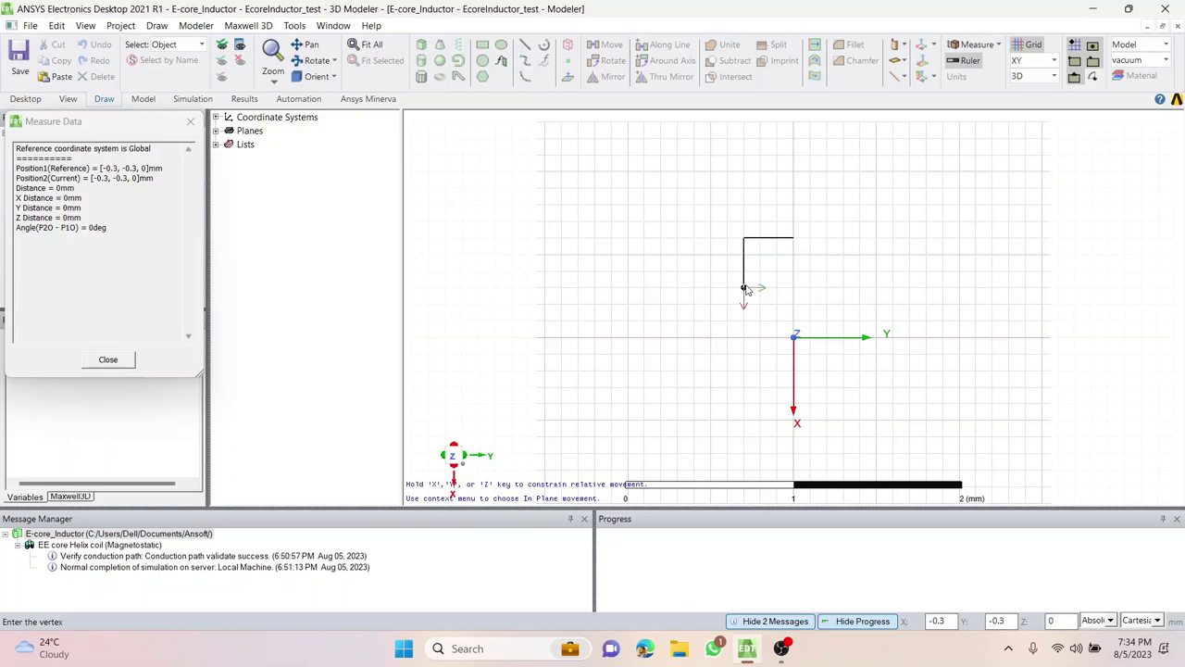
{"action": "left_click", "coordinate": [793, 287]}
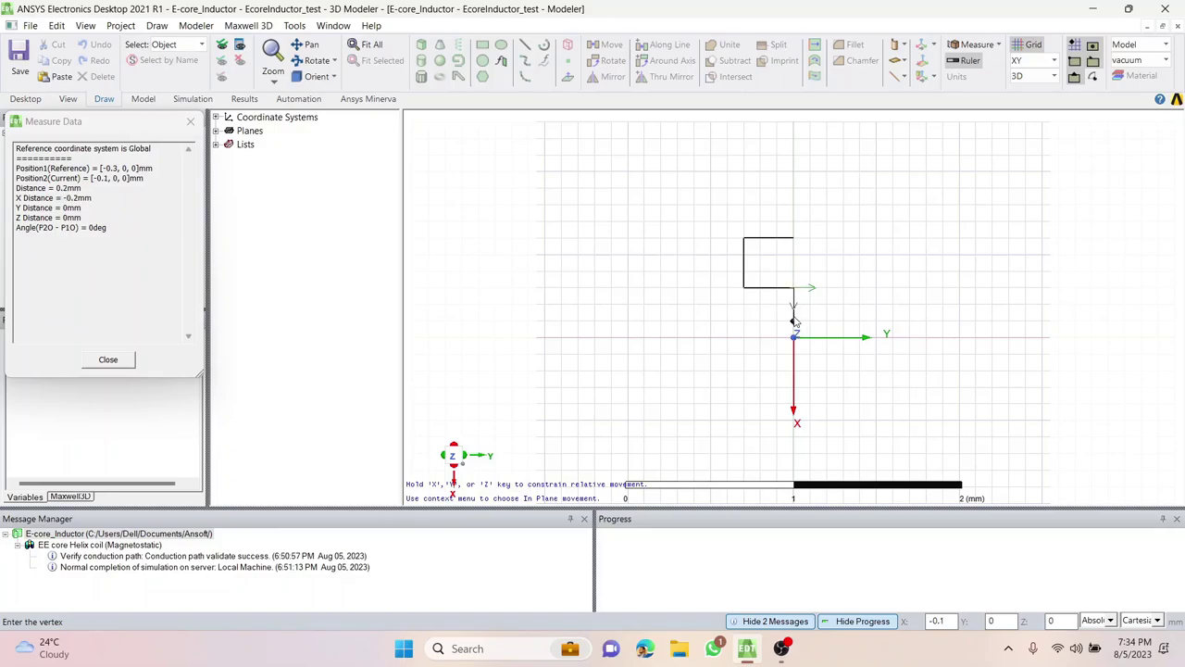
Continue the outline around the second slot through (0, 0), (0, -0.3), (0.3, -0.3), (0.3, 0) and (0.6, 0) mm.
{"action": "left_click", "coordinate": [794, 337]}
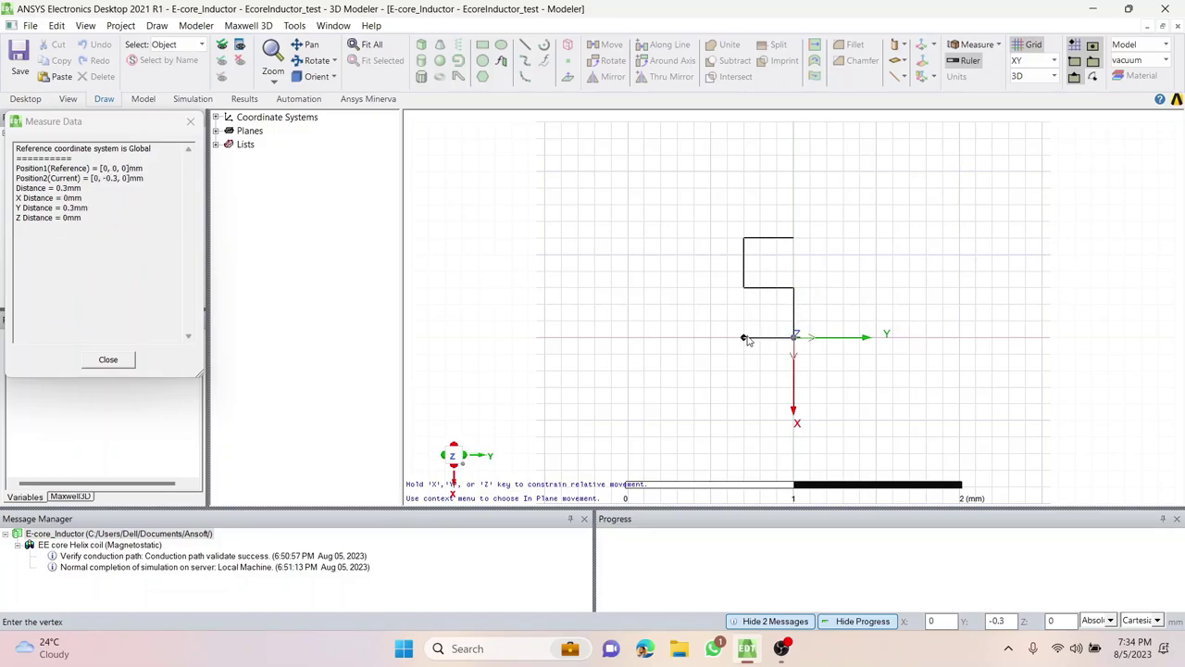
{"action": "left_click", "coordinate": [745, 337]}
{"action": "left_click", "coordinate": [744, 387]}
{"action": "left_click", "coordinate": [794, 387]}
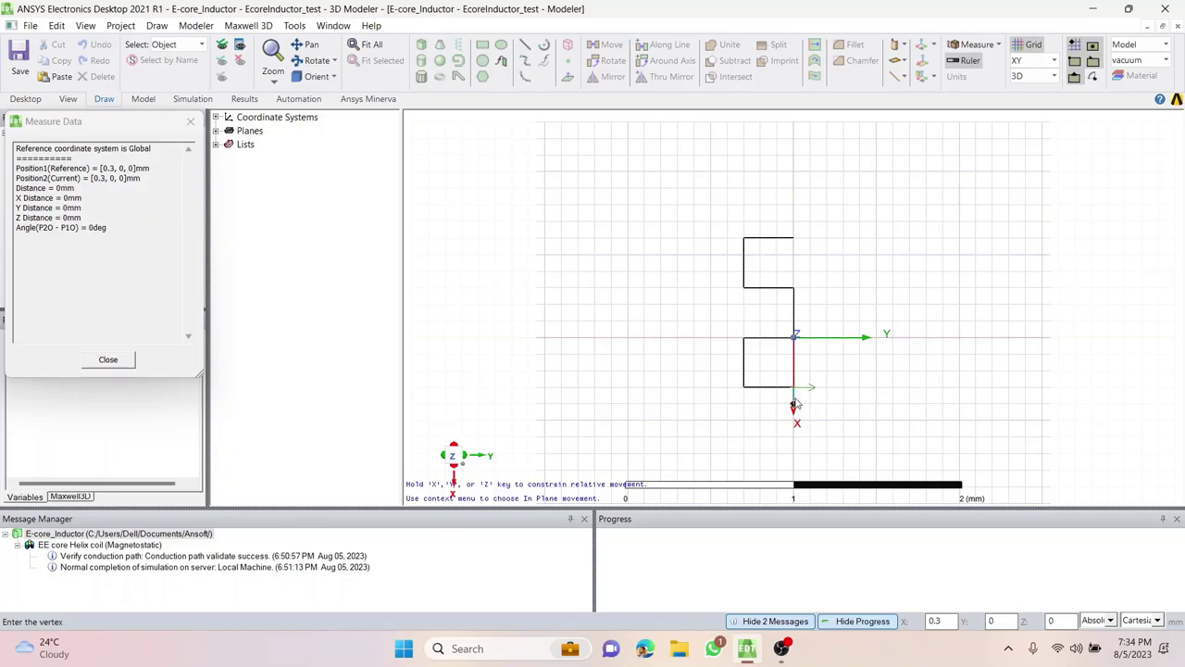
{"action": "left_click", "coordinate": [794, 437]}
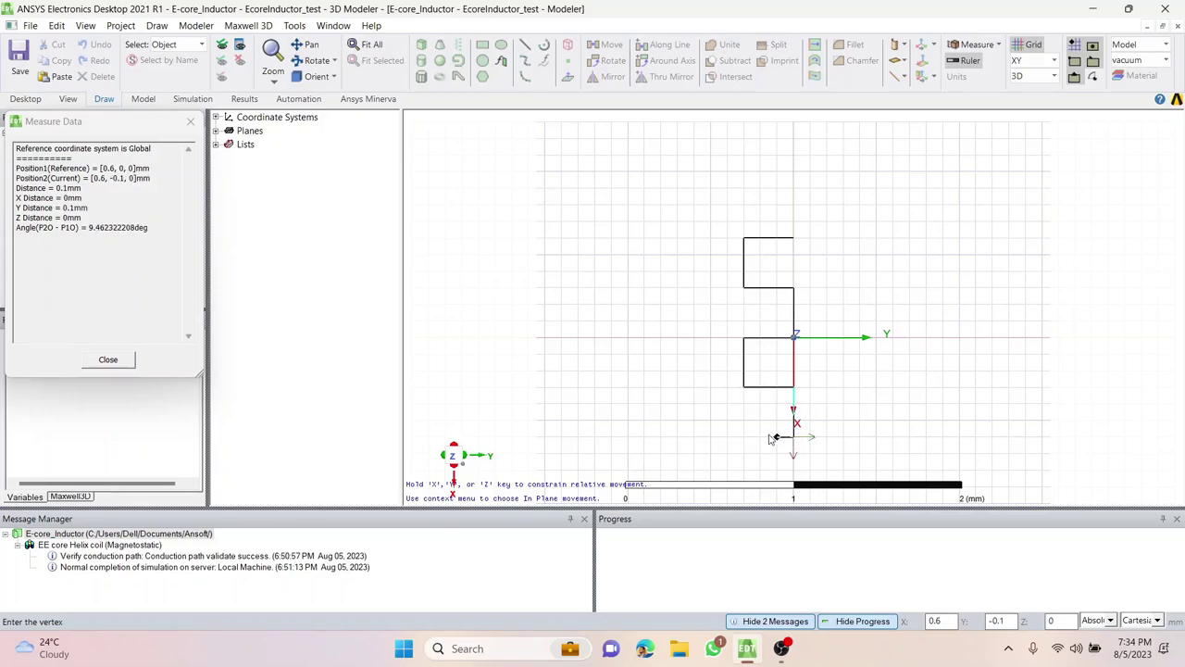
Complete the E profile through (0.6, -0.6), (-0.9, -0.6) and (-0.9, 0) mm, closing it at (-0.6, 0), and accept its properties.
{"action": "left_click", "coordinate": [693, 437]}
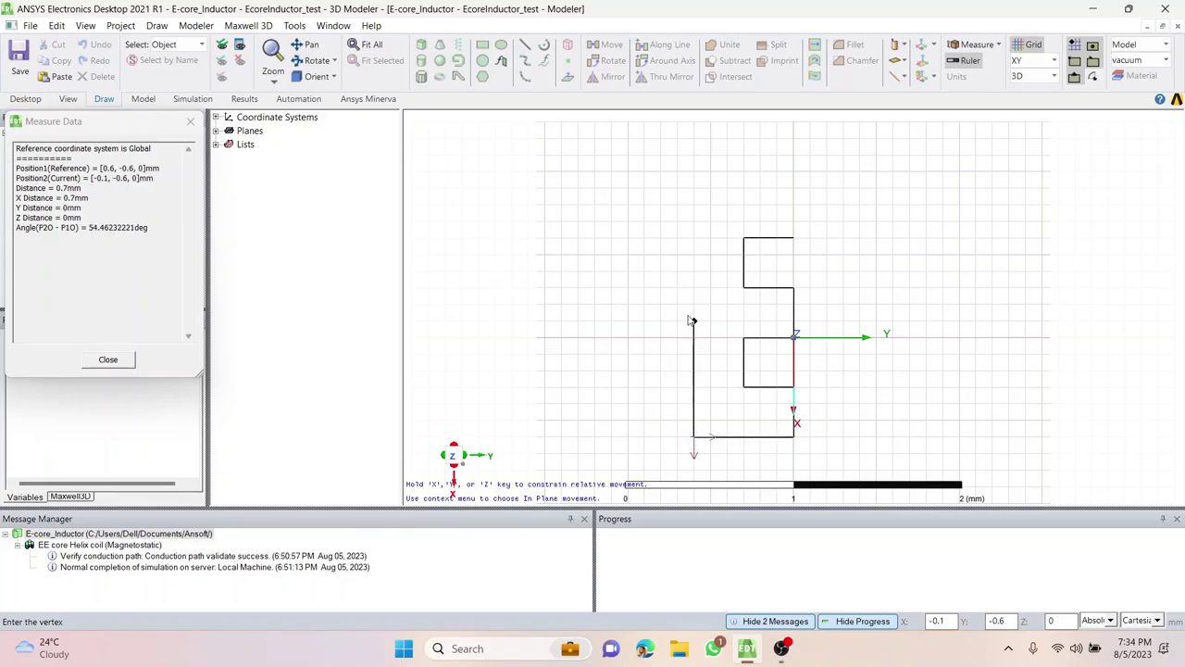
{"action": "left_click", "coordinate": [694, 189]}
{"action": "left_click", "coordinate": [794, 189]}
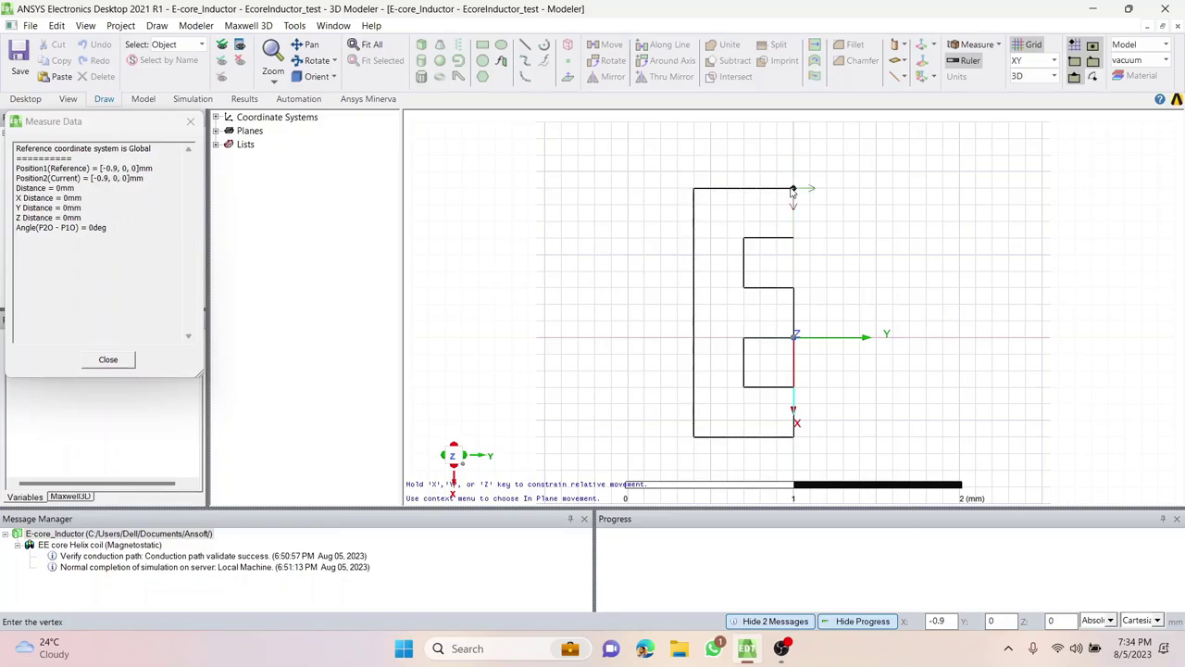
{"action": "double_click", "coordinate": [794, 240]}
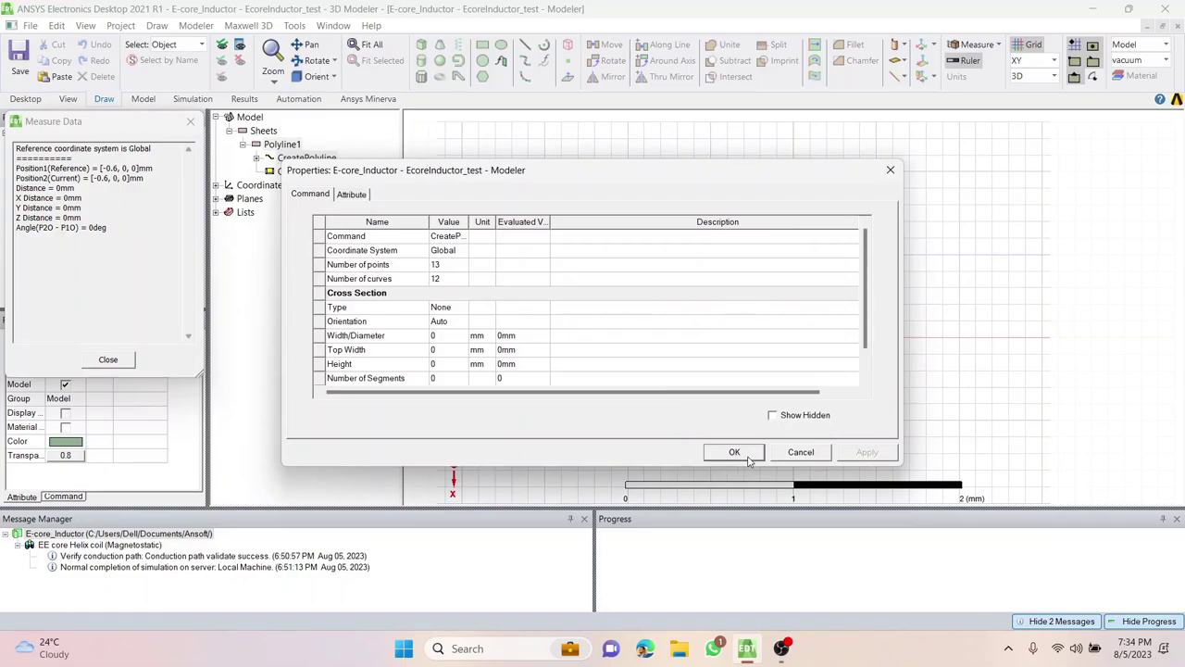
{"action": "left_click", "coordinate": [734, 452]}
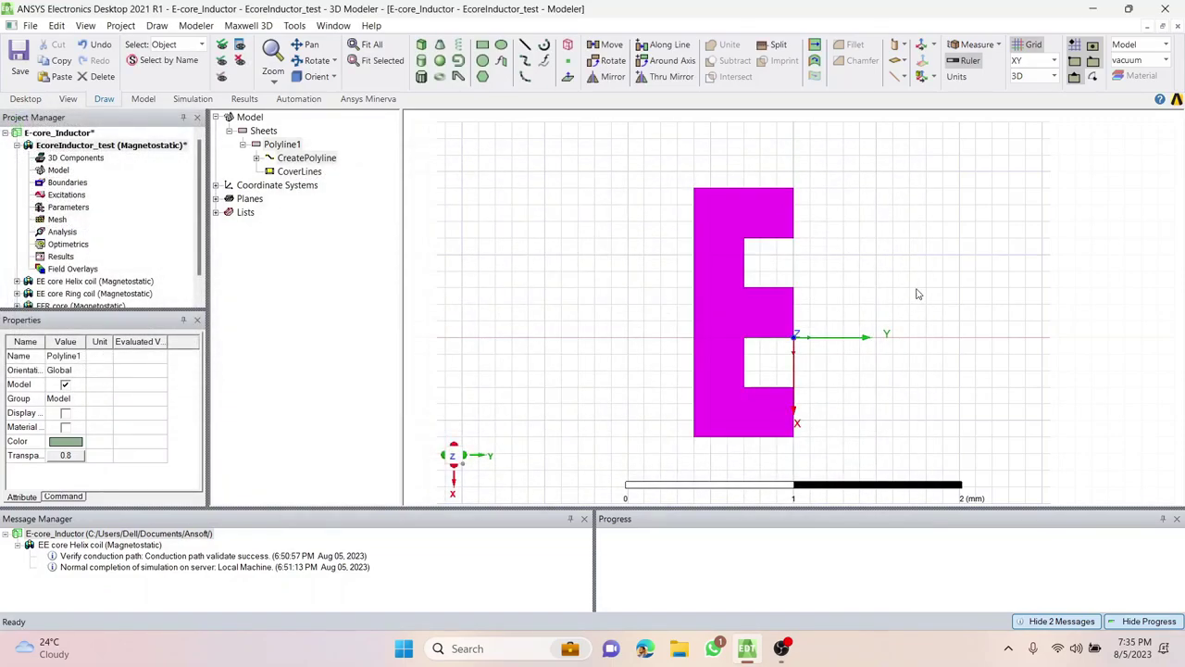
{"action": "middle_click_drag", "start_coordinate": [873, 312], "coordinate": [844, 303]}
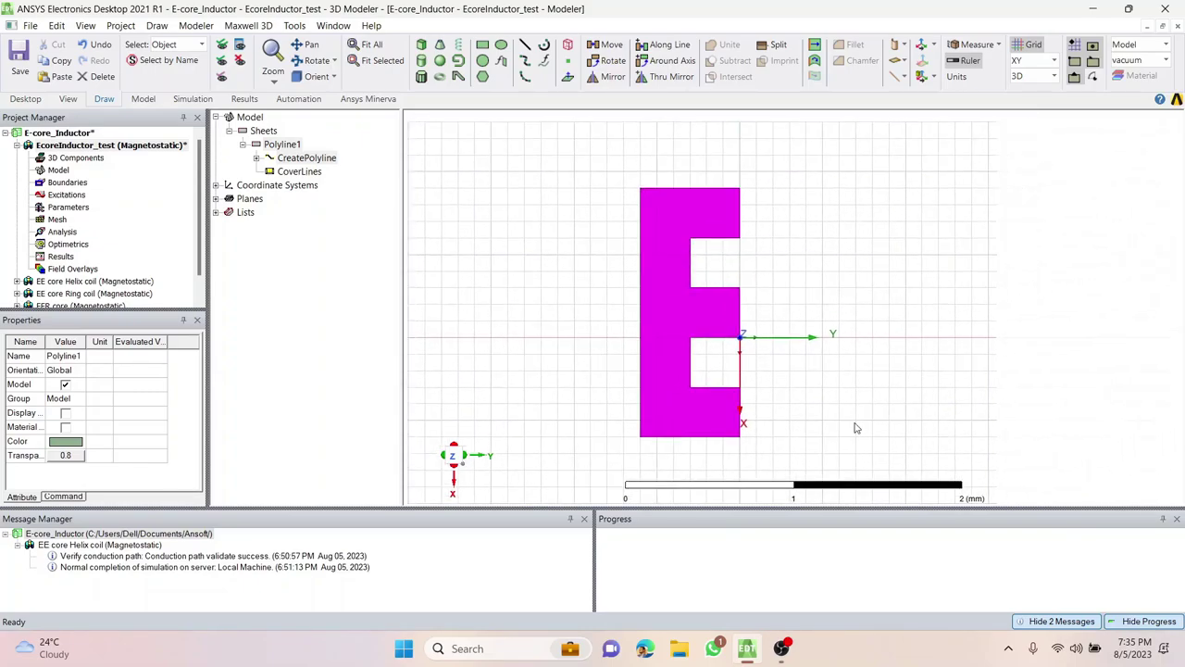
{"action": "left_click", "coordinate": [305, 44]}
{"action": "mouse_move", "coordinate": [571, 294]}
{"action": "left_mouse_down"}
{"action": "mouse_move", "coordinate": [516, 277]}
{"action": "mouse_move", "coordinate": [580, 308]}
{"action": "mouse_move", "coordinate": [550, 296]}
{"action": "left_mouse_up"}
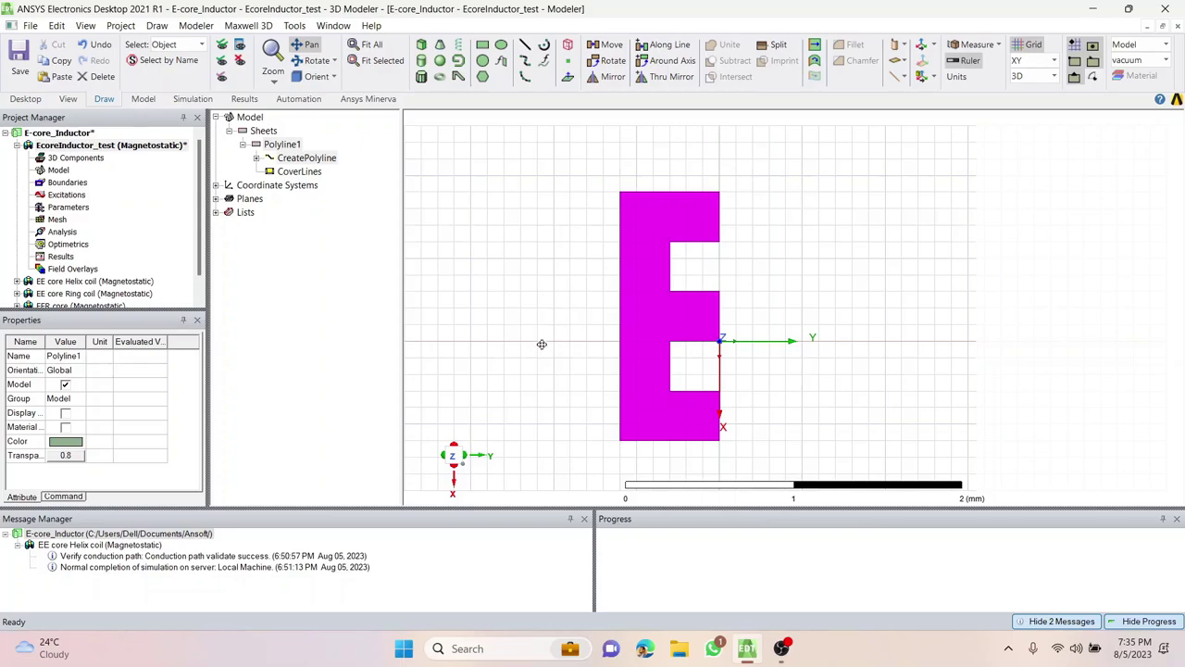
{"action": "left_click_drag", "start_coordinate": [538, 328], "coordinate": [576, 324]}
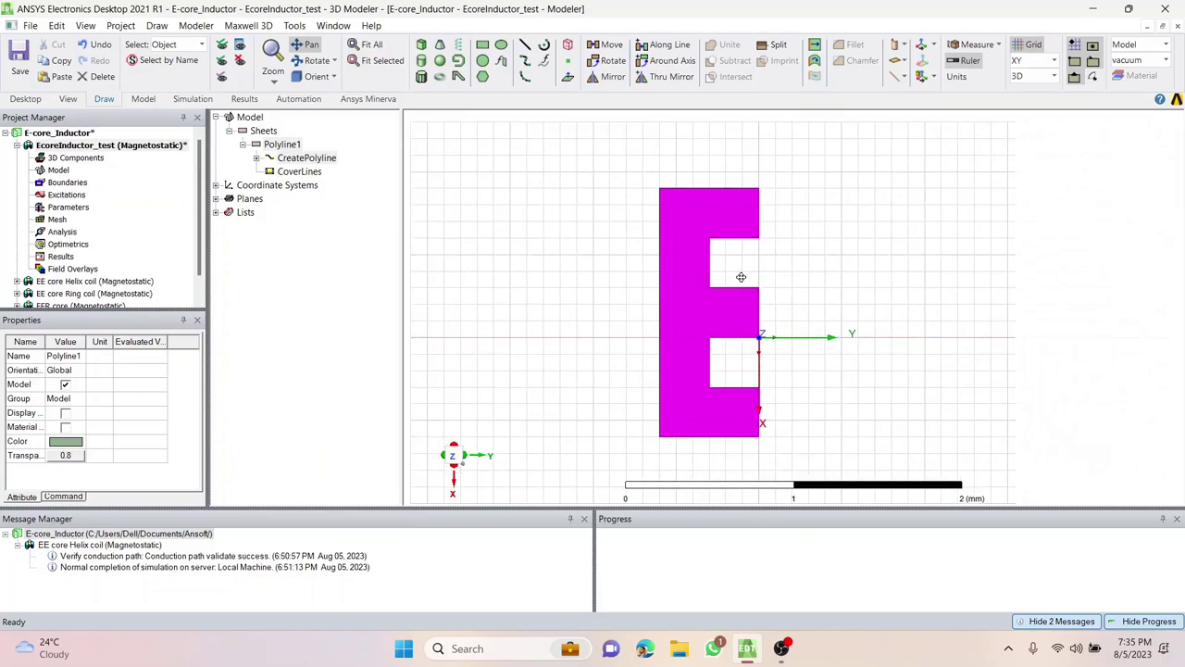
{"action": "scroll", "coordinate": [788, 265], "scroll_direction": "up", "scroll_amount": 1}
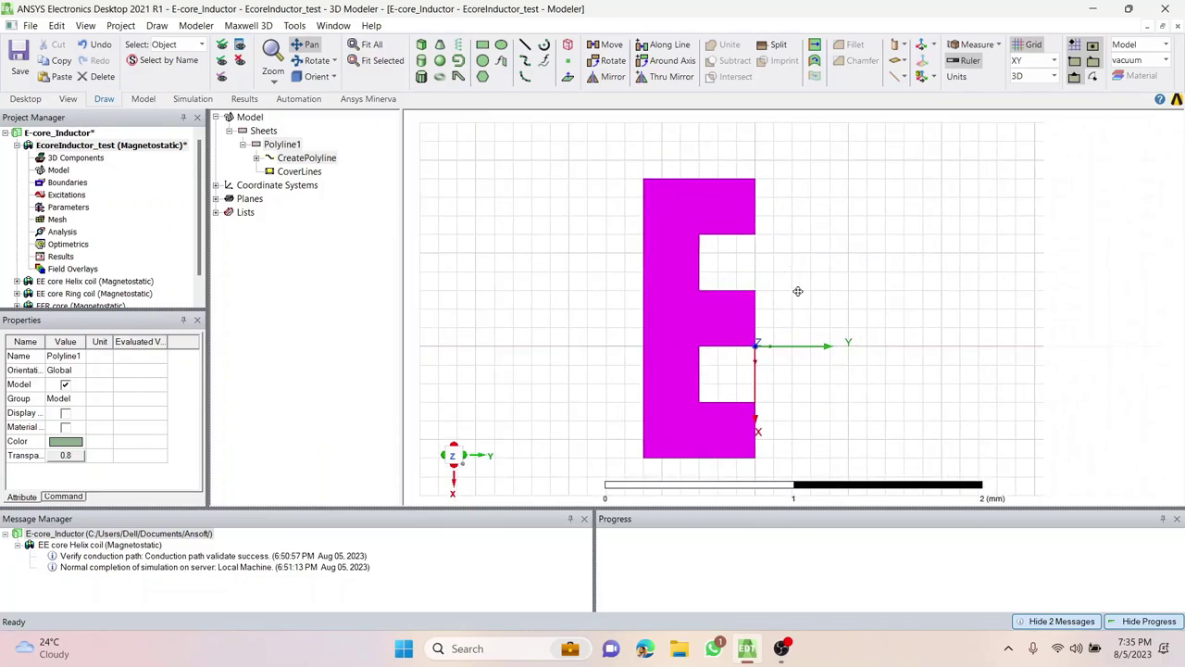
{"action": "scroll", "coordinate": [809, 287], "scroll_direction": "up", "scroll_amount": 1}
{"action": "scroll", "coordinate": [775, 274], "scroll_direction": "down", "scroll_amount": 1}
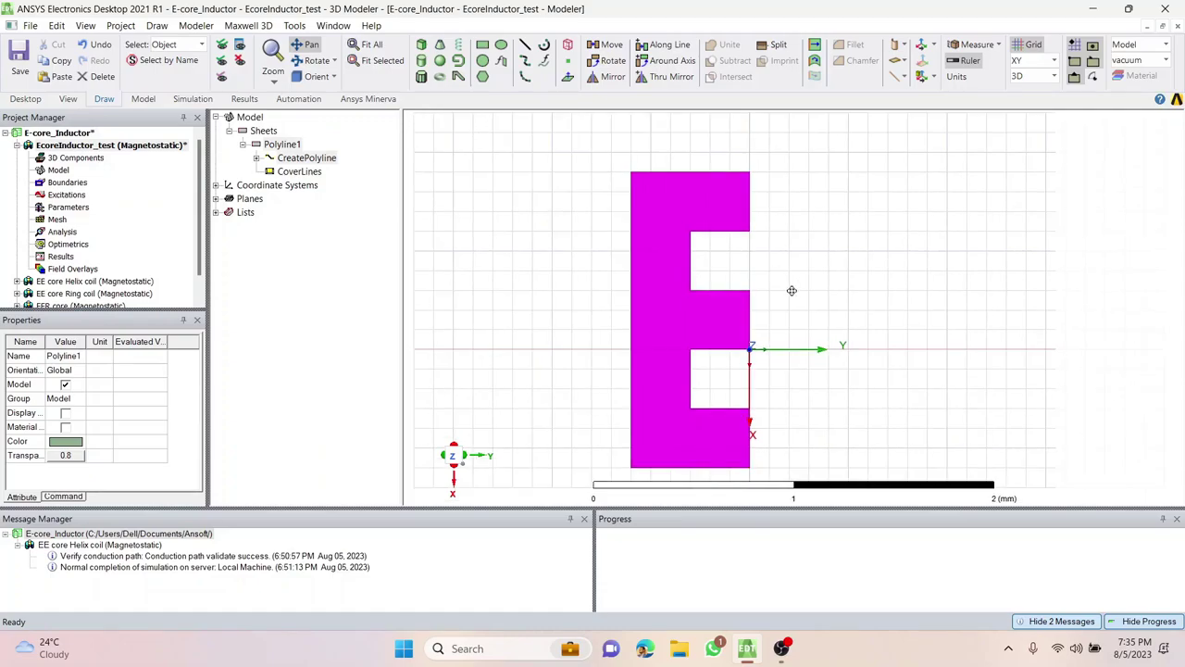
In the top (-Z) view, measure the thickness of the E profile's spine between its outer edge and the far slot.
{"action": "left_click_drag", "start_coordinate": [600, 349], "coordinate": [618, 303], "text": "alt"}
{"action": "left_click", "coordinate": [336, 77]}
{"action": "left_click", "coordinate": [337, 95]}
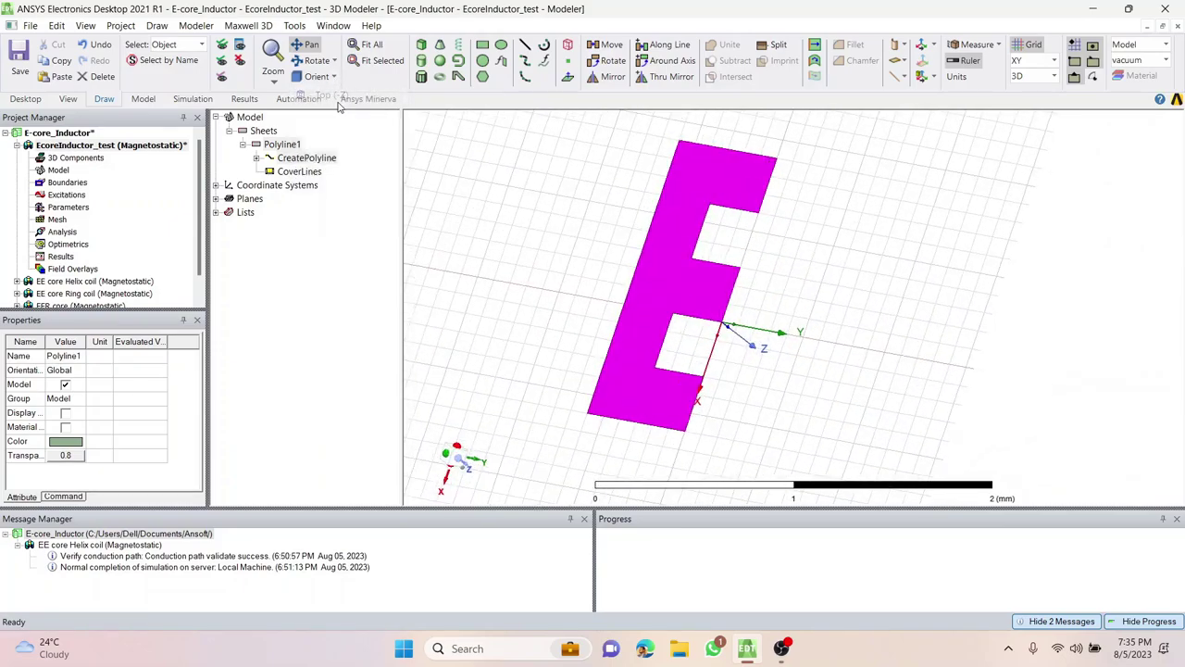
{"action": "left_click_drag", "start_coordinate": [614, 317], "coordinate": [592, 286]}
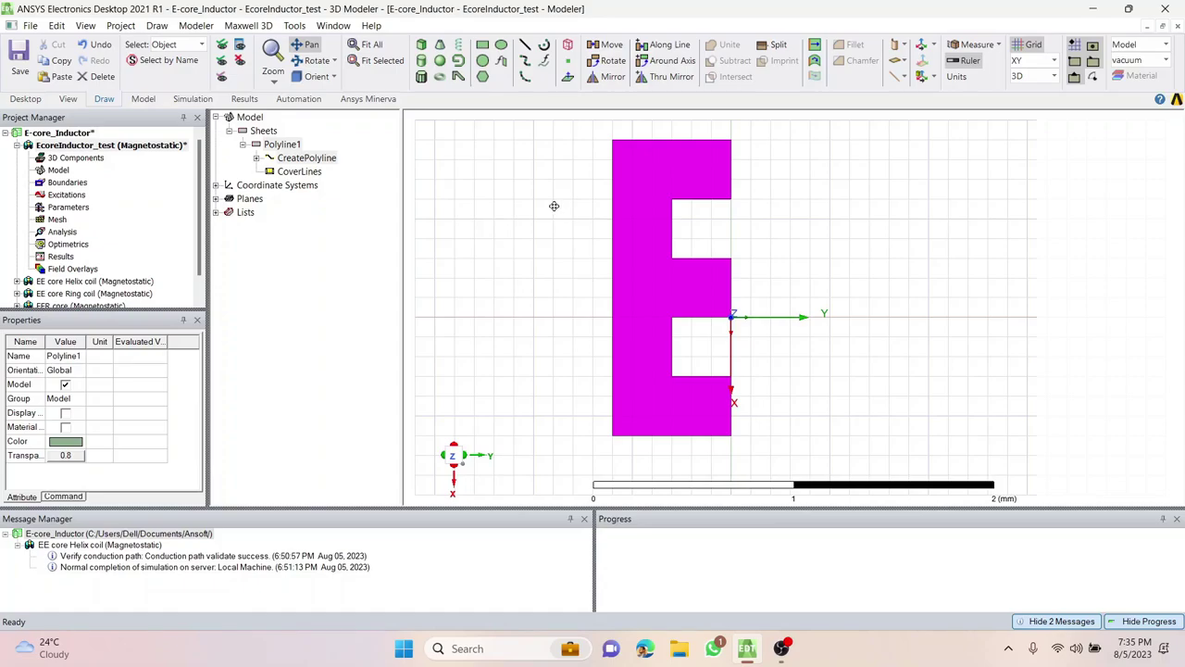
{"action": "scroll", "coordinate": [648, 211], "scroll_direction": "up", "scroll_amount": 3}
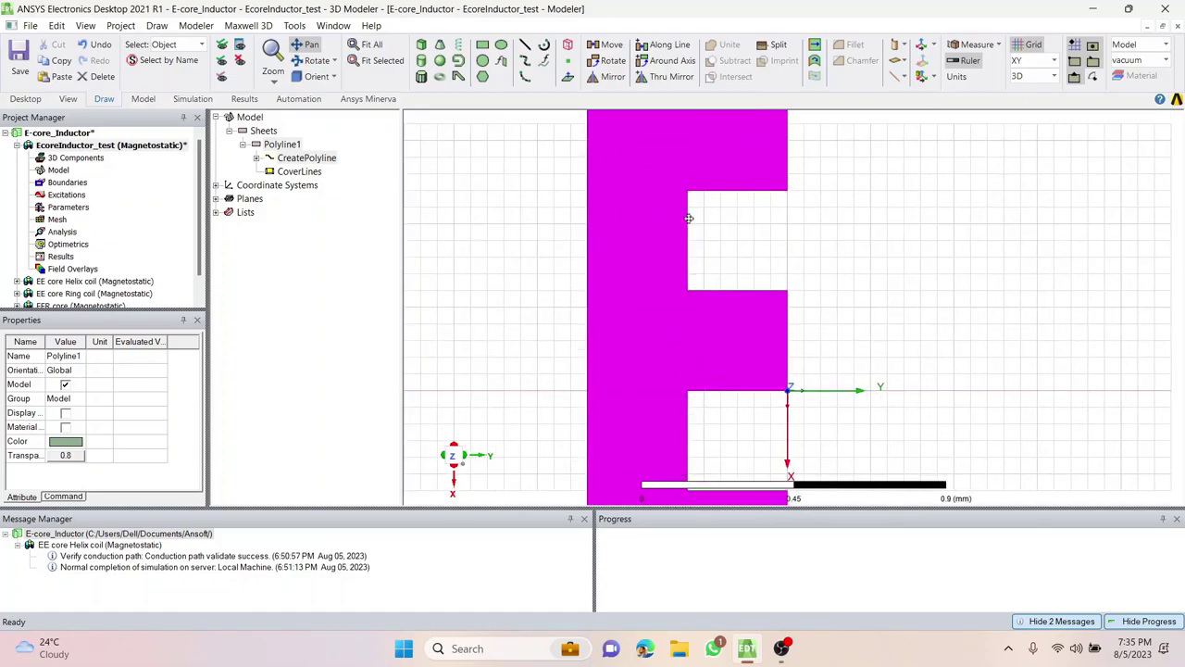
{"action": "left_click", "coordinate": [998, 44]}
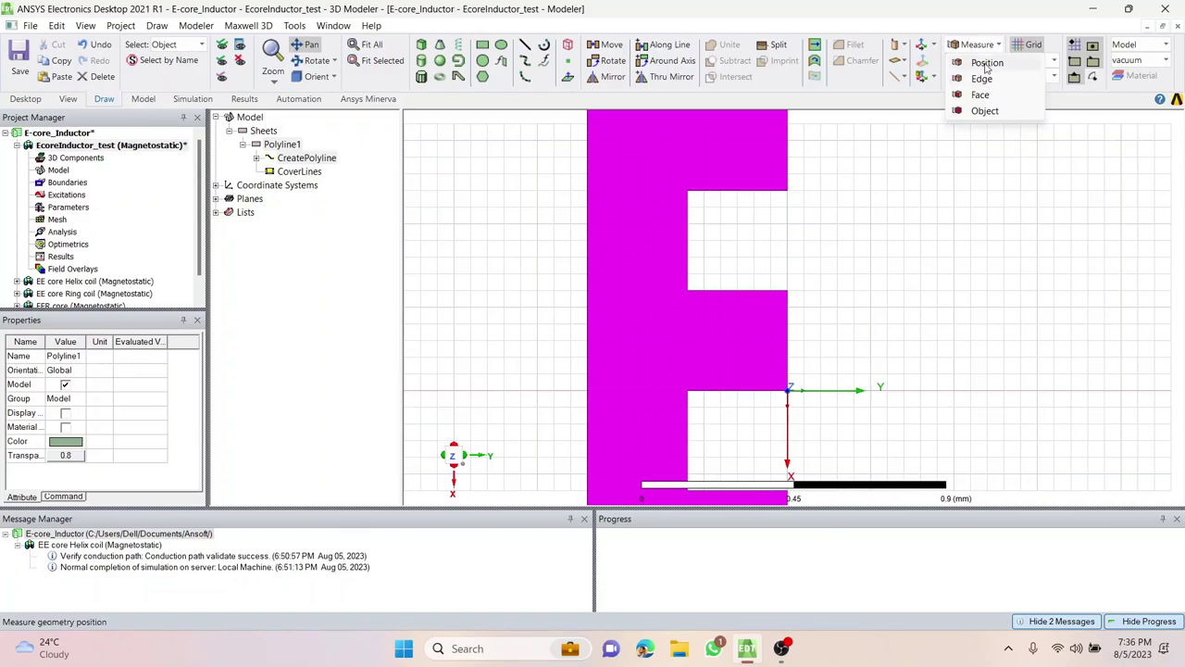
{"action": "left_click", "coordinate": [986, 63]}
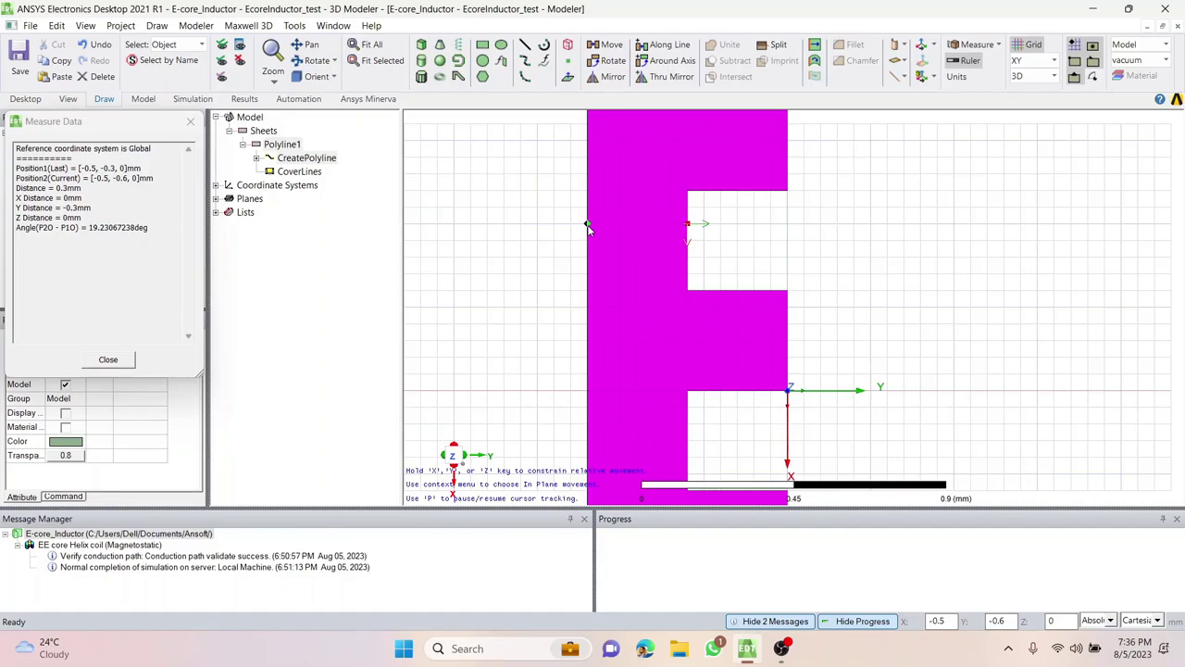
{"action": "left_click", "coordinate": [687, 224]}
{"action": "key", "text": "Escape"}
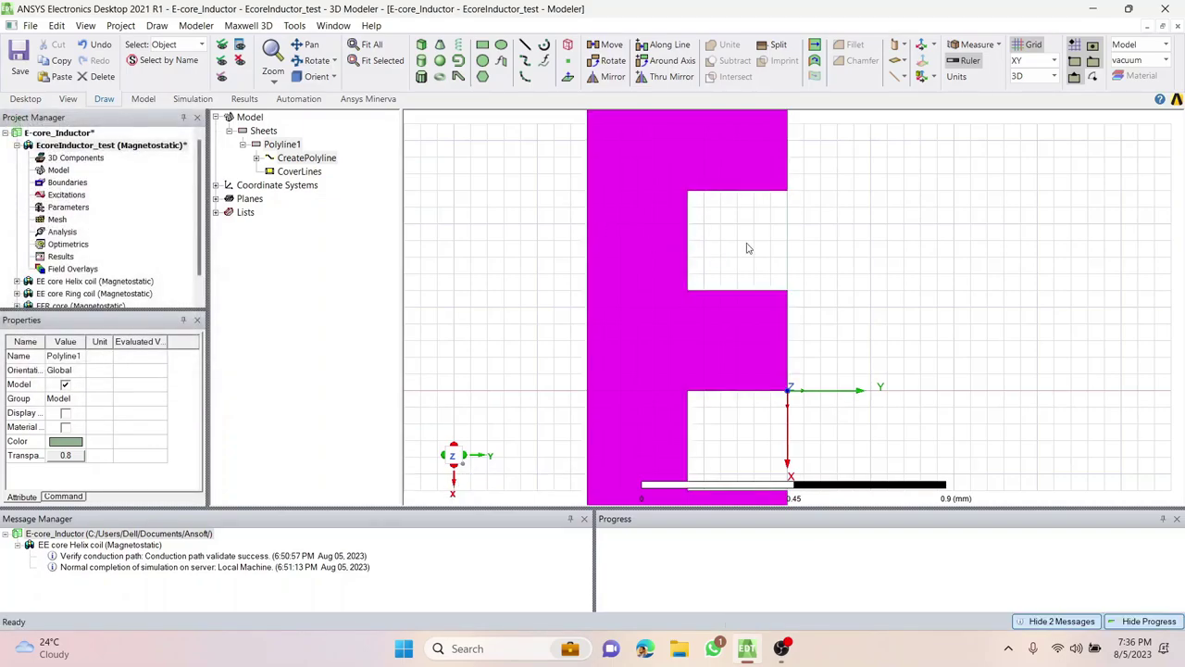
Inspect the flat E profile from the Front (-X) and Right (-Y) views and from tilted angles.
{"action": "scroll", "coordinate": [768, 253], "scroll_direction": "down", "scroll_amount": 2}
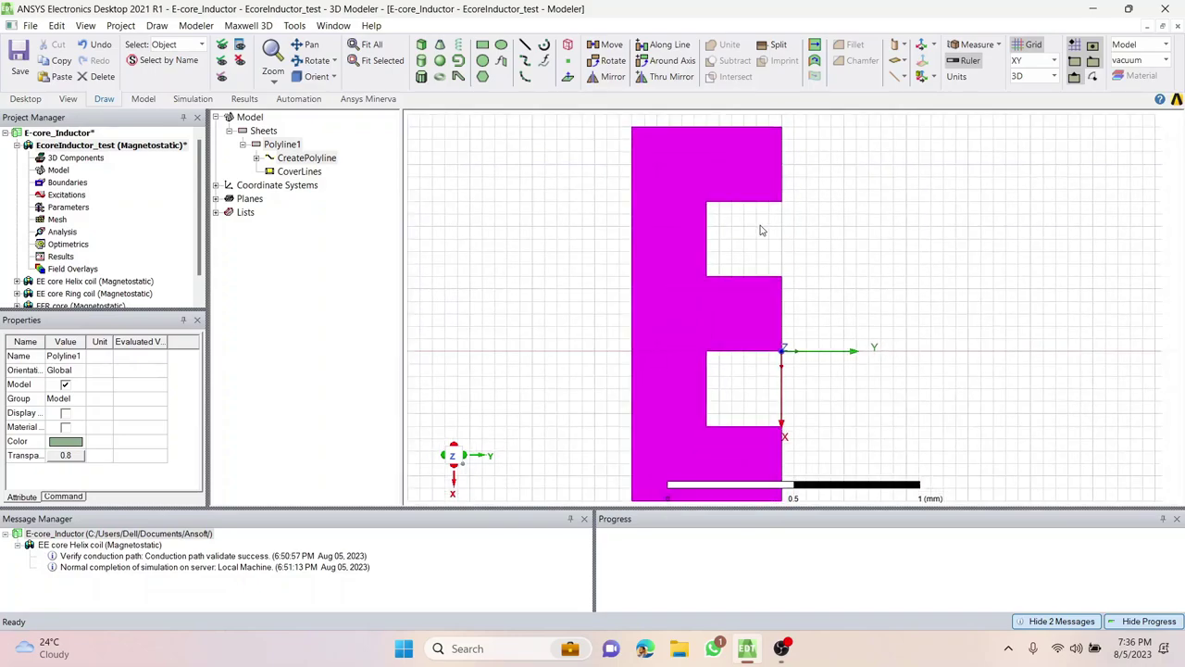
{"action": "scroll", "coordinate": [762, 229], "scroll_direction": "down", "scroll_amount": 1}
{"action": "scroll", "coordinate": [583, 310], "scroll_direction": "down", "scroll_amount": 1}
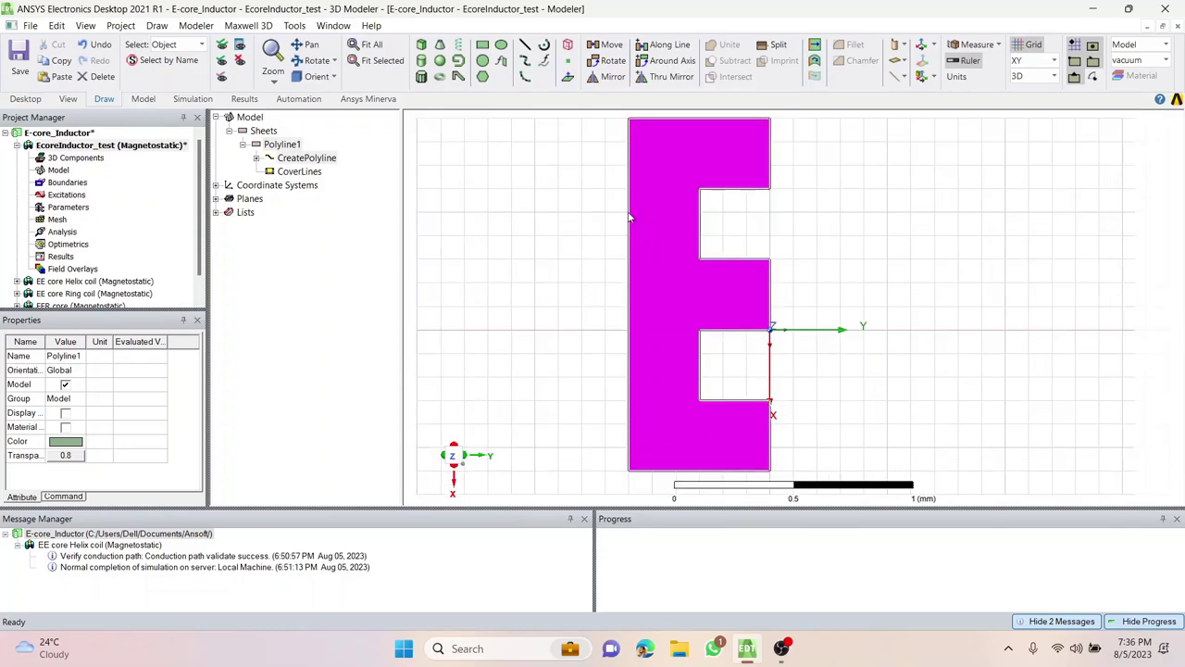
{"action": "left_click", "coordinate": [333, 77]}
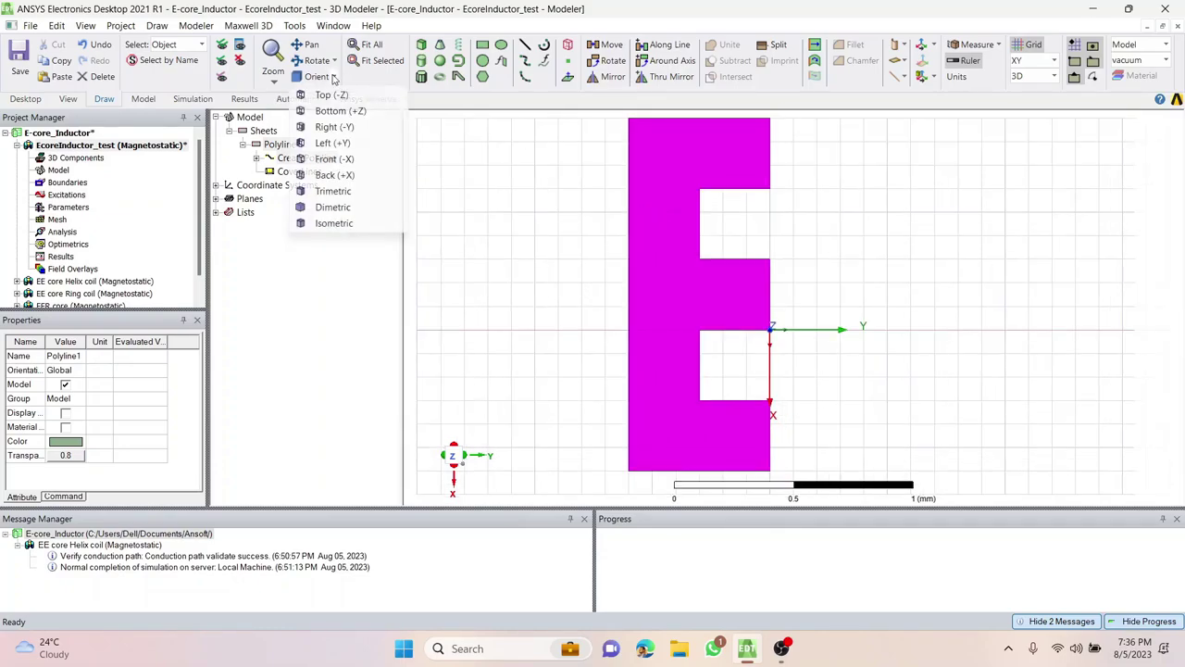
{"action": "left_click", "coordinate": [335, 159]}
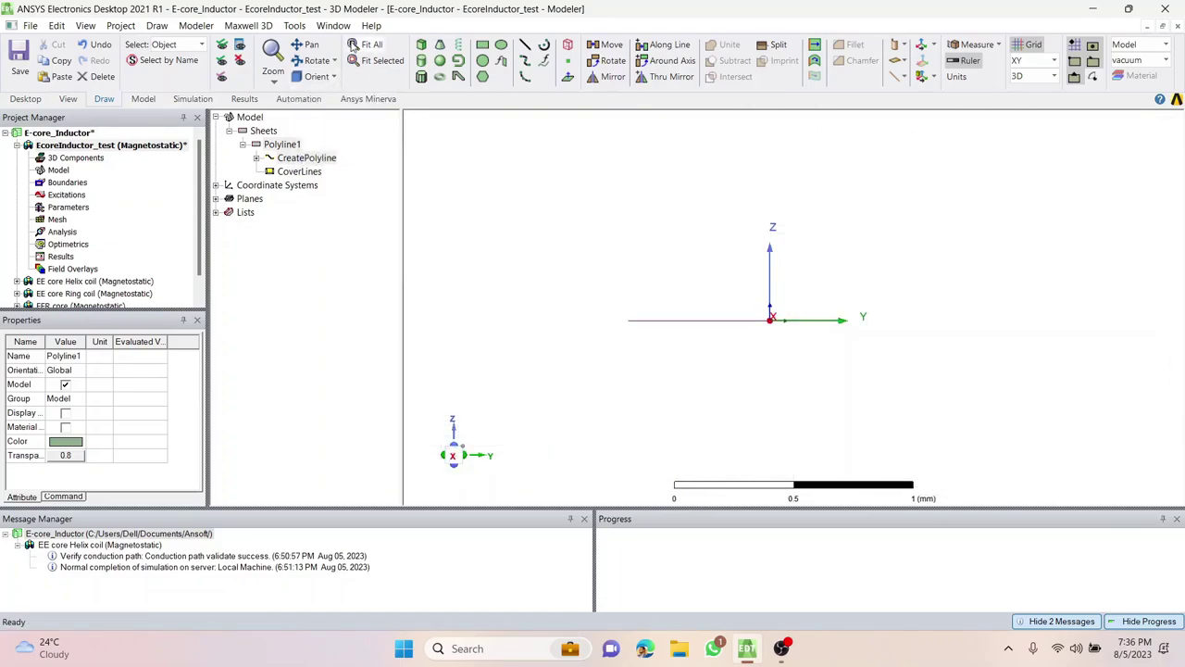
{"action": "left_click", "coordinate": [335, 78]}
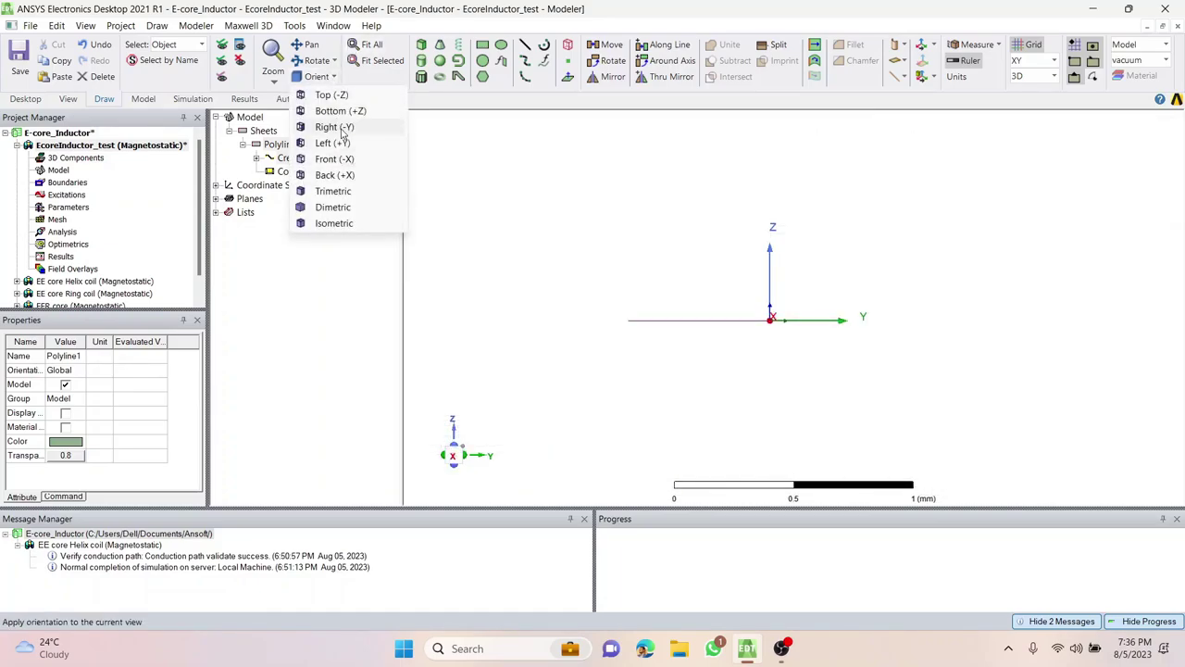
{"action": "left_click", "coordinate": [337, 127]}
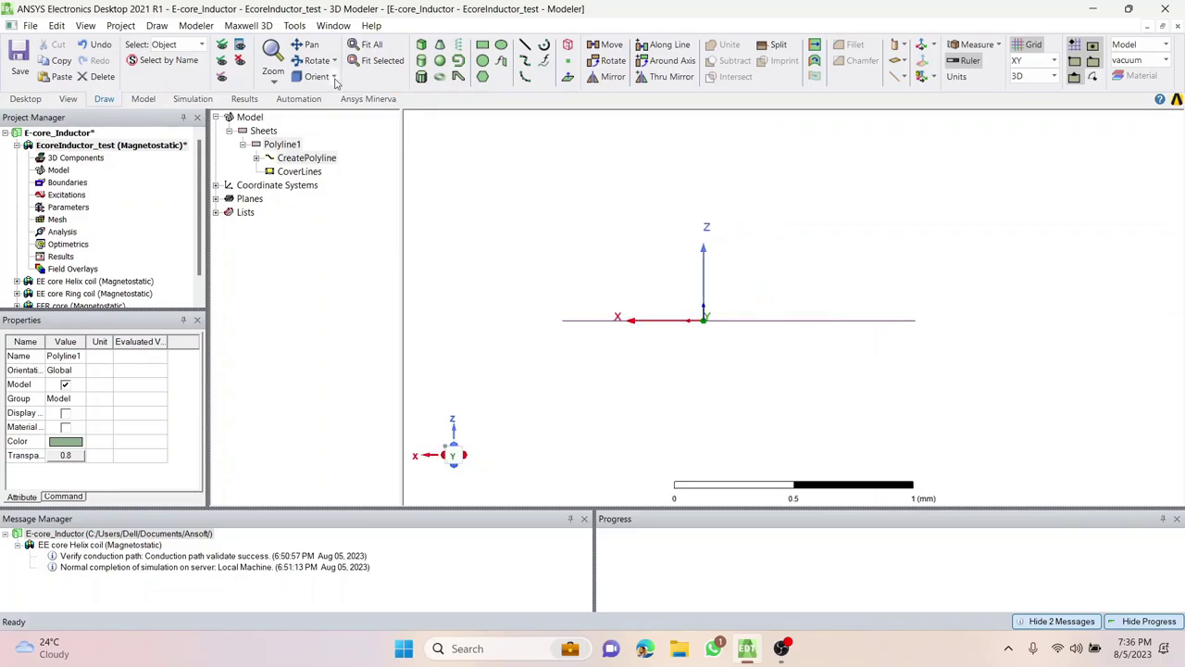
{"action": "left_click_drag", "start_coordinate": [777, 356], "coordinate": [777, 376], "text": "alt"}
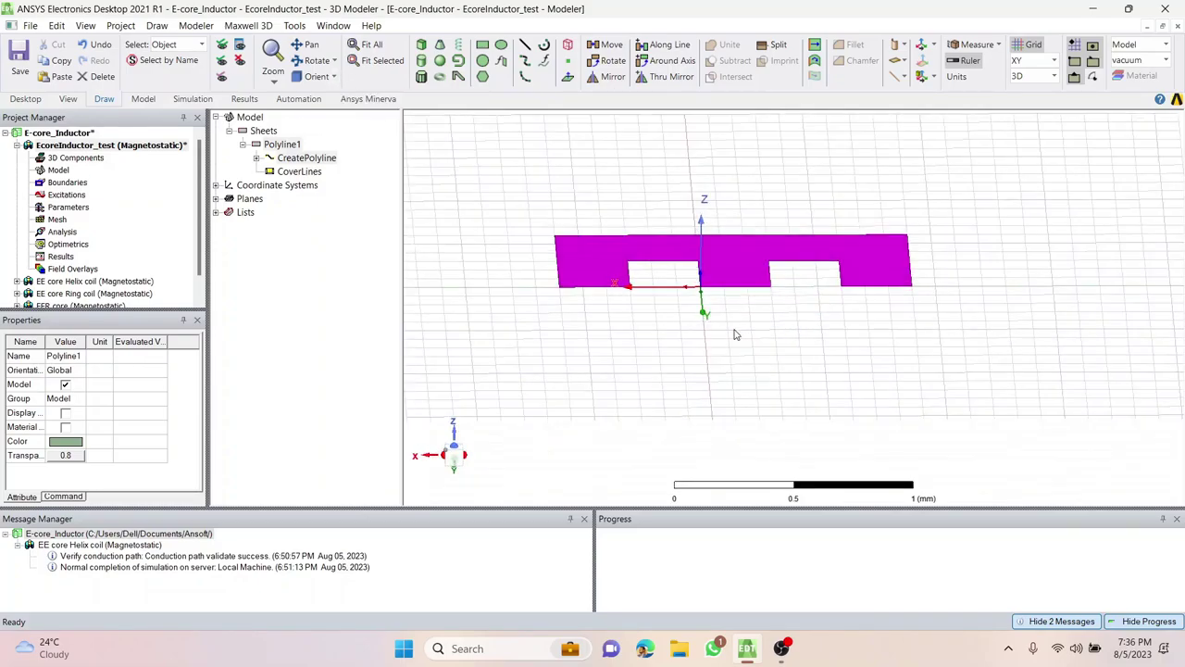
{"action": "left_click", "coordinate": [335, 77]}
{"action": "left_click", "coordinate": [337, 127]}
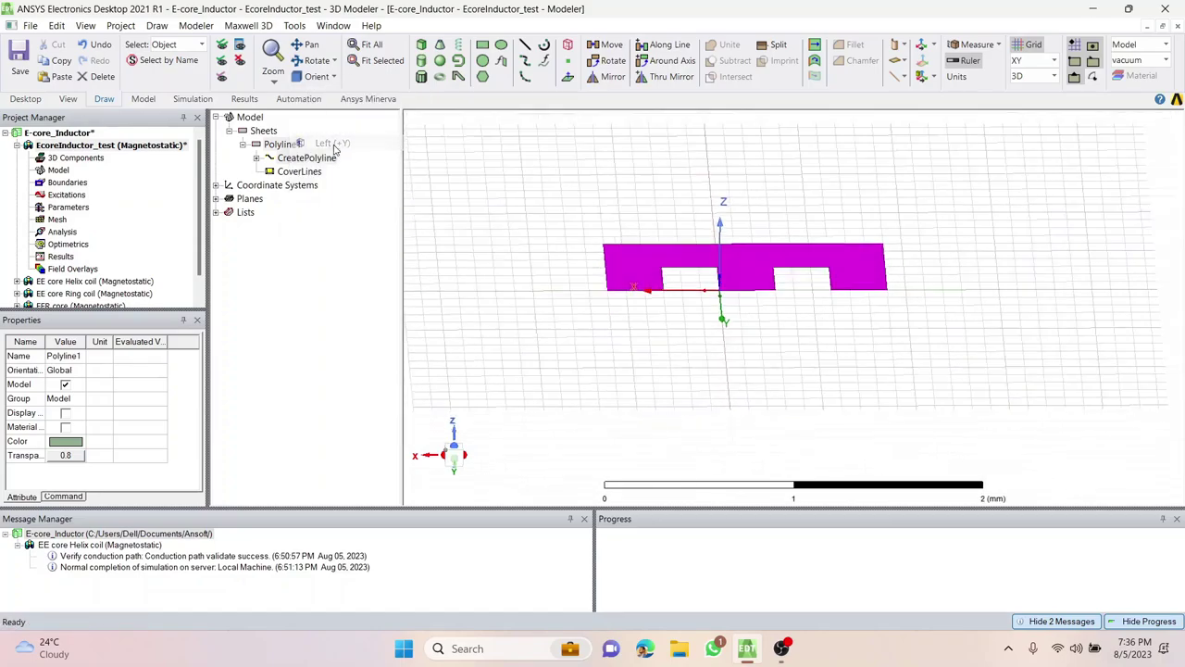
{"action": "left_click_drag", "start_coordinate": [878, 328], "coordinate": [766, 343], "text": "alt"}
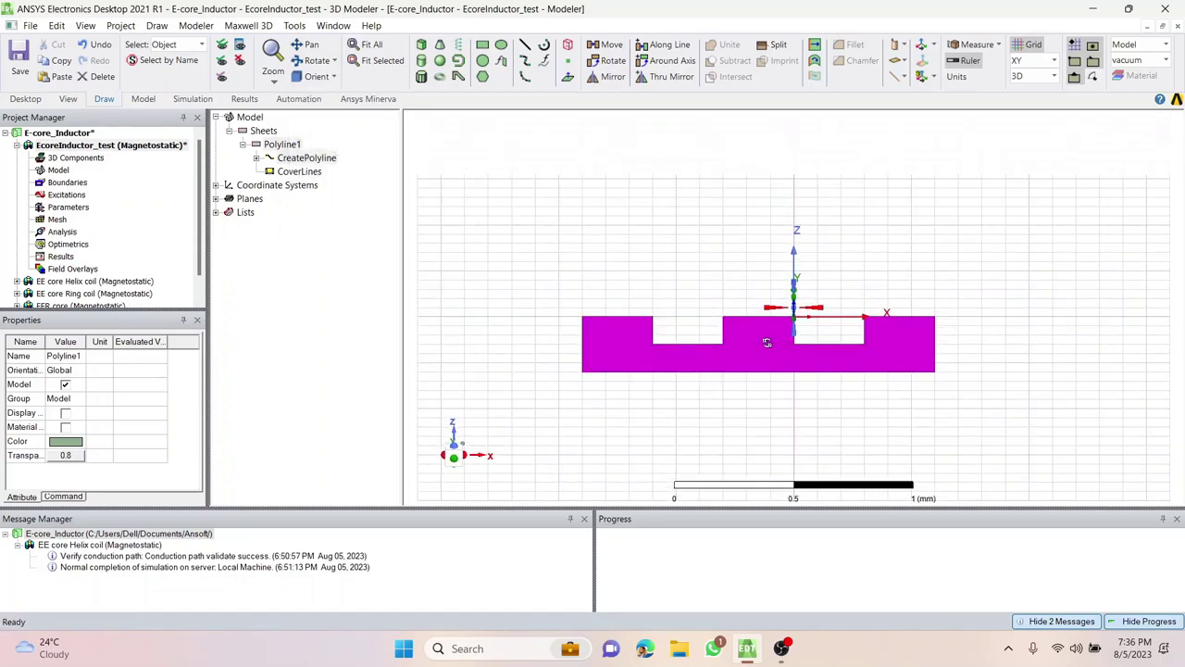
Orient the view to Left (+Y) and set the drawing grid plane to XZ.
{"action": "left_click", "coordinate": [334, 77]}
{"action": "left_click", "coordinate": [339, 144]}
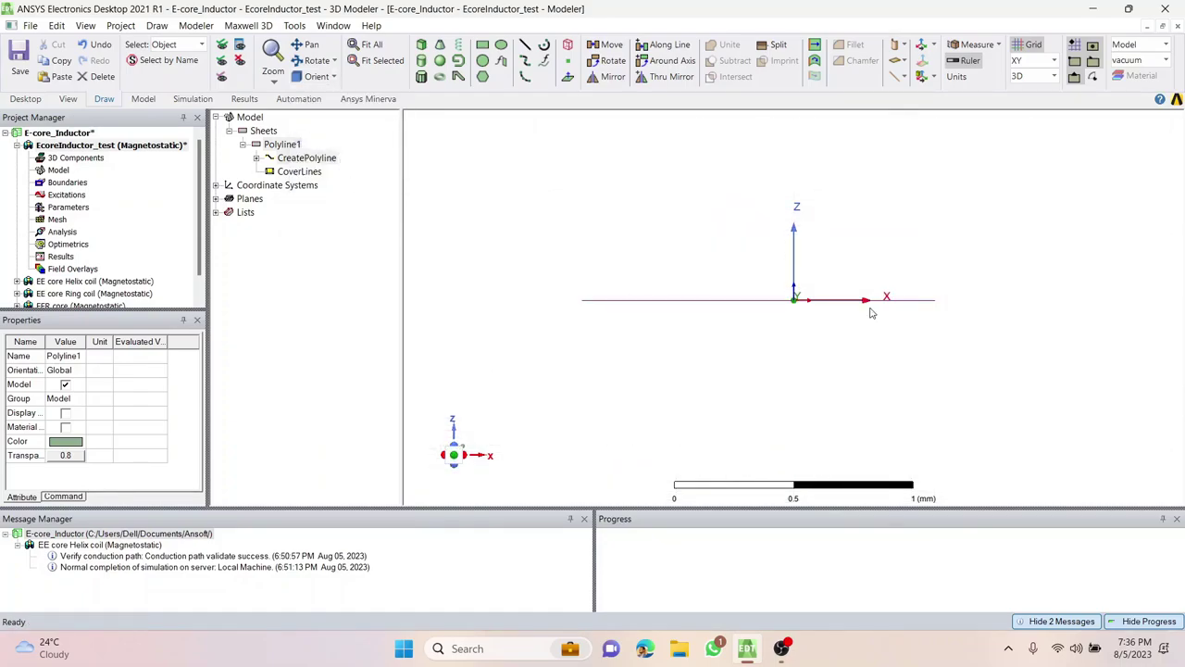
{"action": "left_click", "coordinate": [1031, 63]}
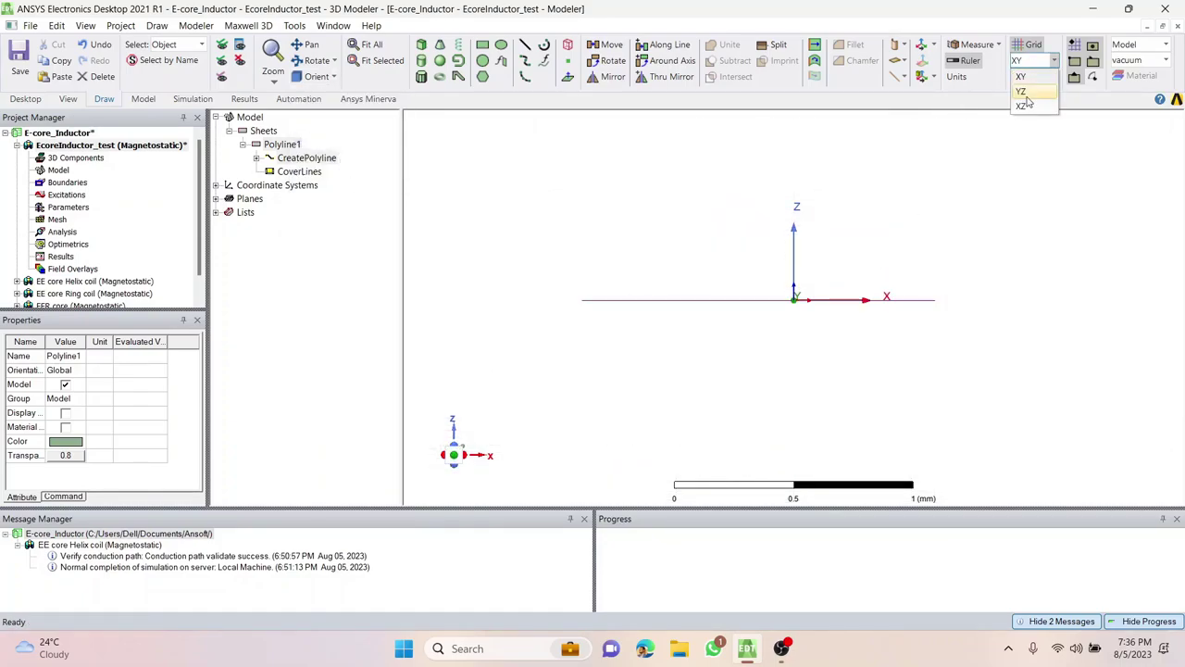
{"action": "left_click", "coordinate": [1022, 92]}
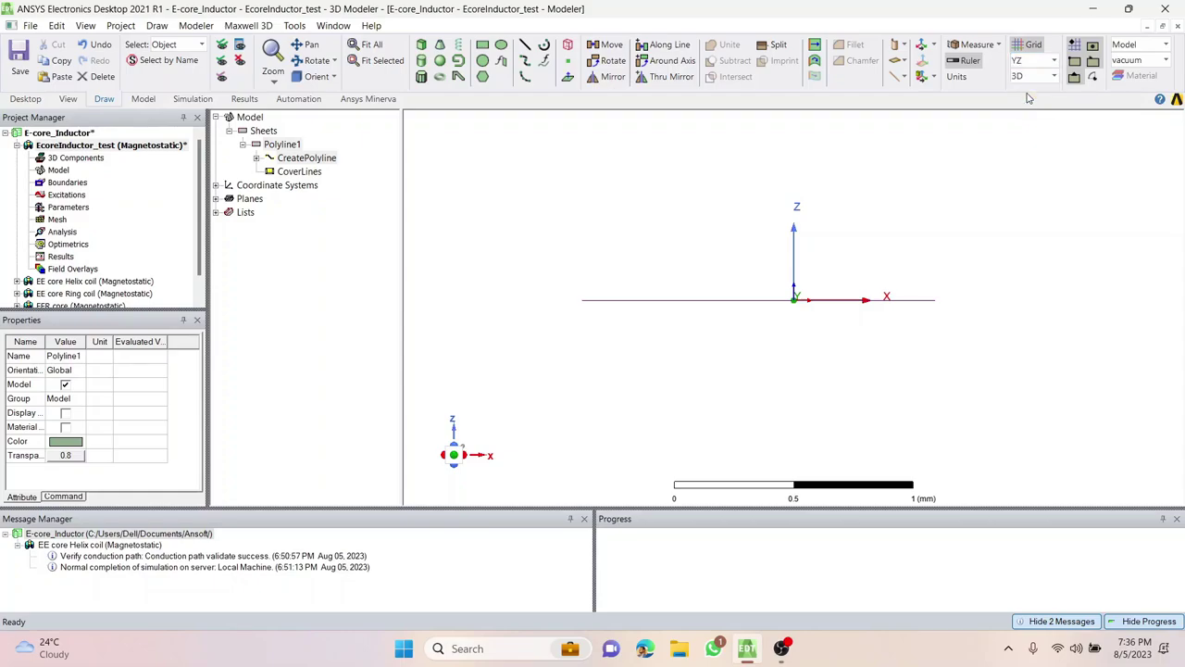
{"action": "left_click", "coordinate": [1043, 63]}
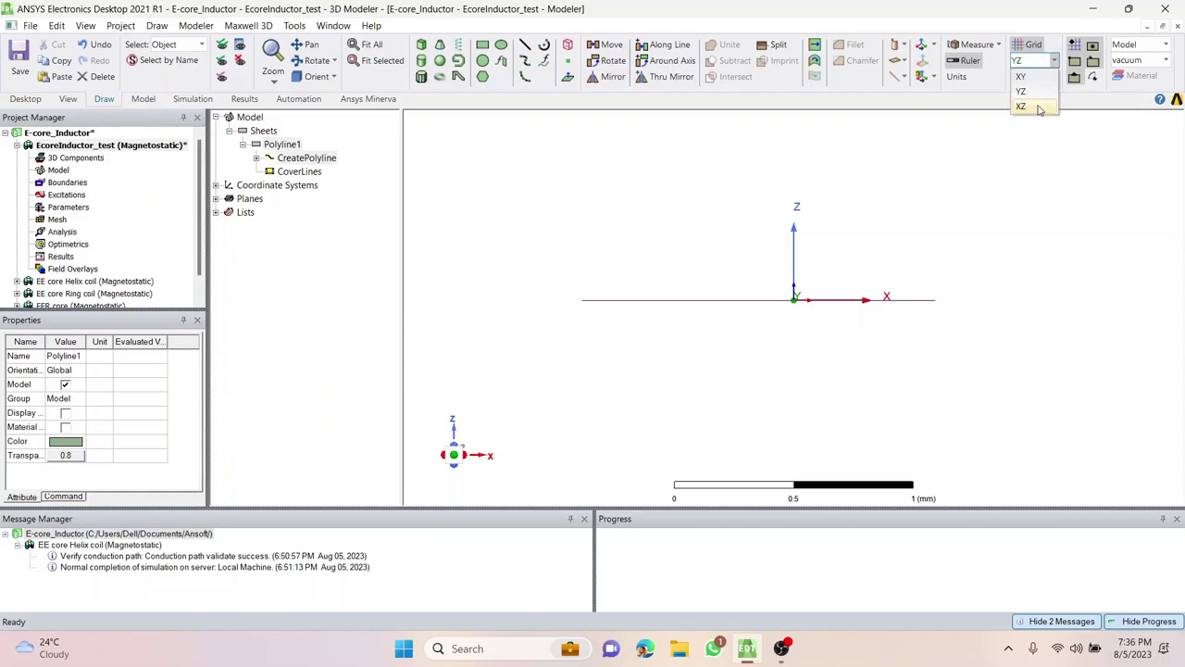
{"action": "left_click", "coordinate": [1022, 106]}
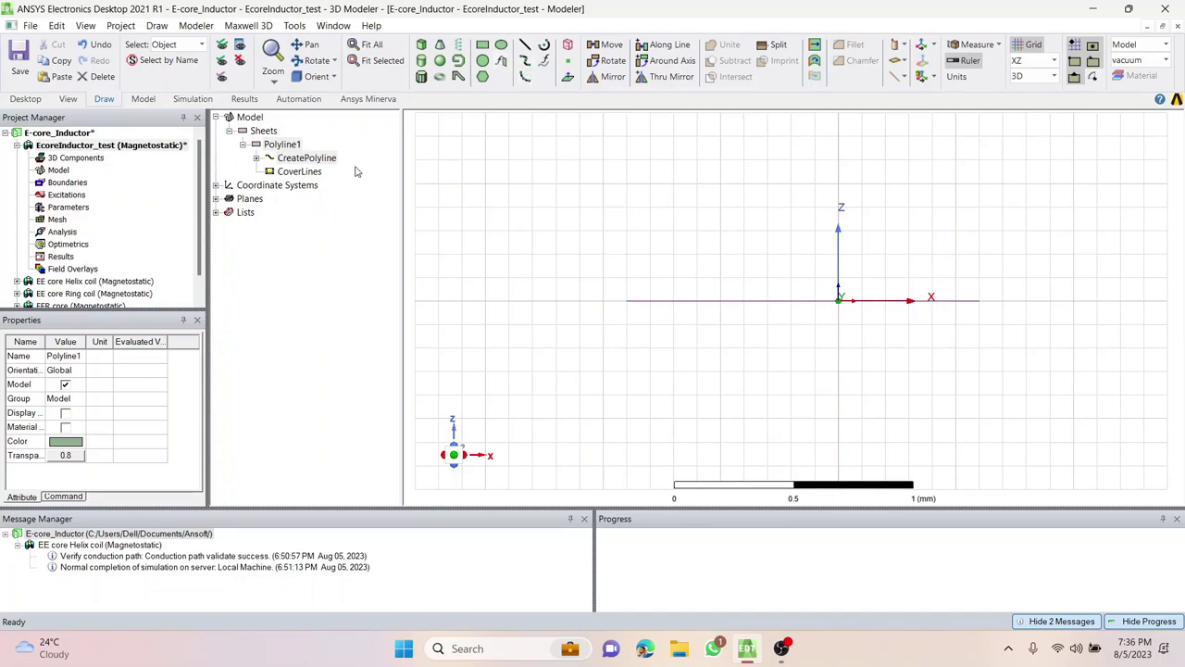
Make the E profile sheet fully opaque by setting its transparency to 0.
{"action": "left_click", "coordinate": [282, 146]}
{"action": "left_click", "coordinate": [294, 159]}
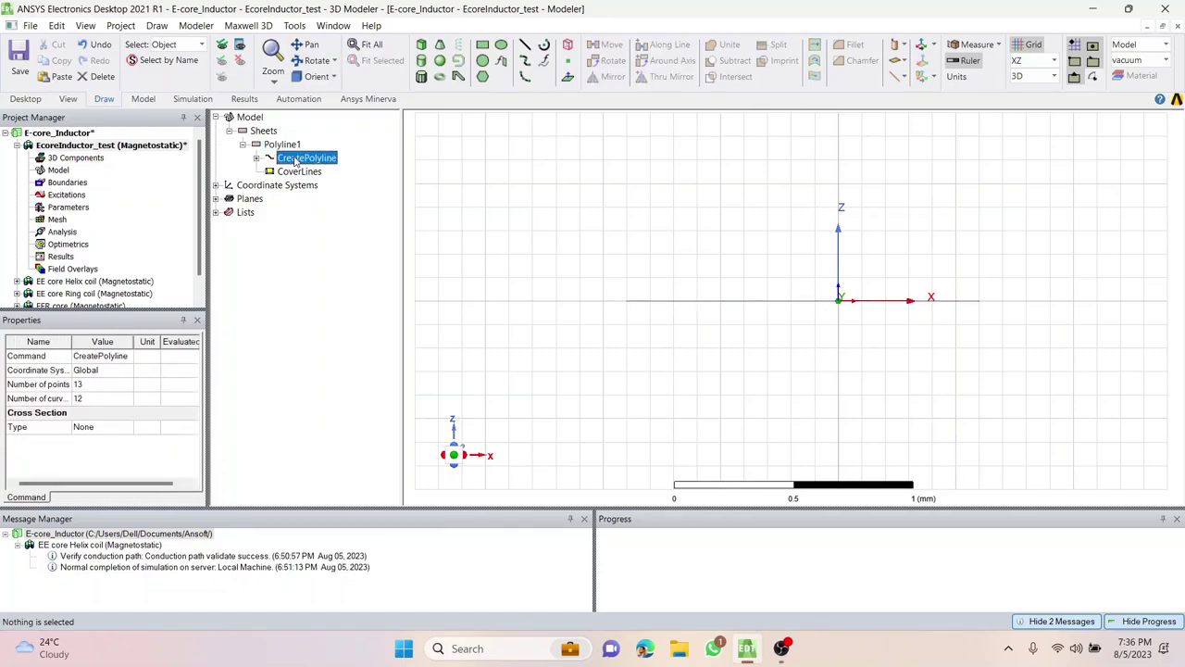
{"action": "left_click", "coordinate": [291, 146]}
{"action": "left_click", "coordinate": [297, 158]}
{"action": "left_click", "coordinate": [293, 147]}
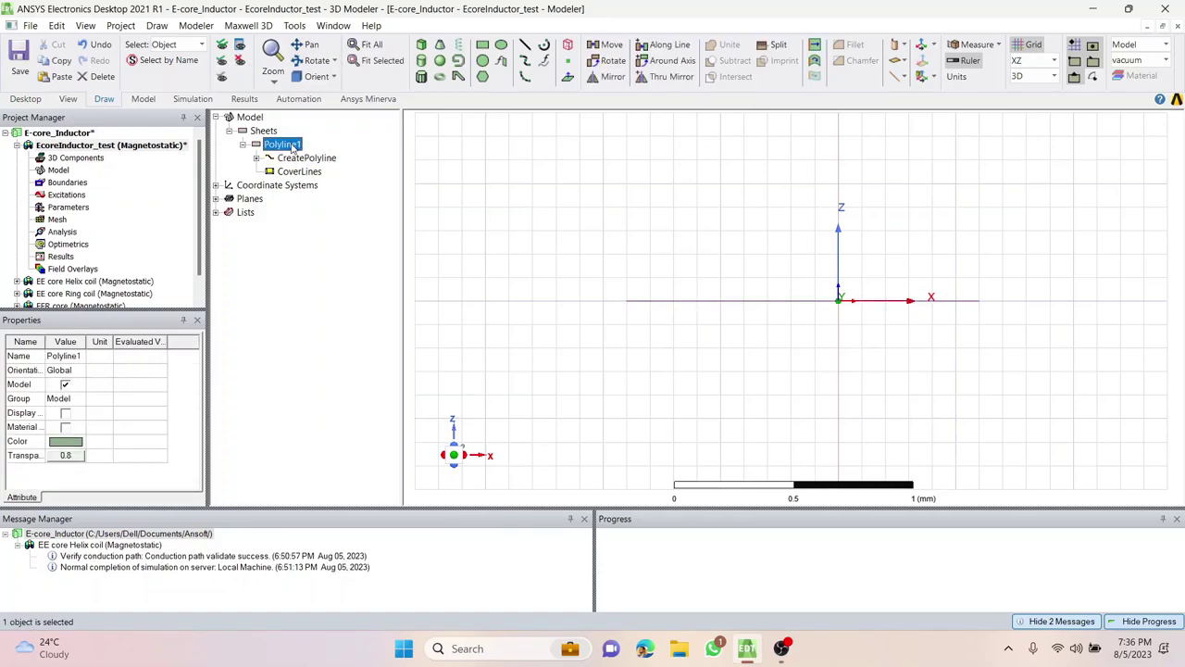
{"action": "left_click", "coordinate": [78, 456]}
{"action": "left_click_drag", "start_coordinate": [606, 309], "coordinate": [456, 313]}
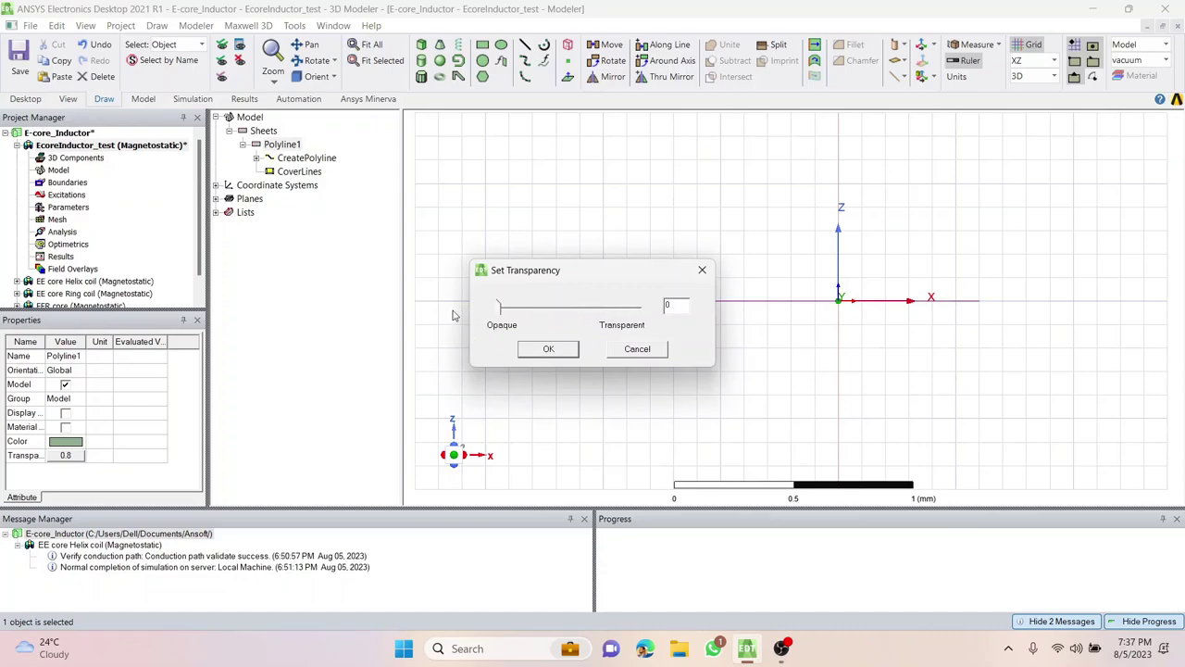
{"action": "left_click", "coordinate": [539, 356]}
Sweep the E profile along a vector of (0, 0, 0.3) mm from (-0.3, -0.3, 0), with a 0° draft angle and Round draft type.
{"action": "left_click", "coordinate": [280, 145]}
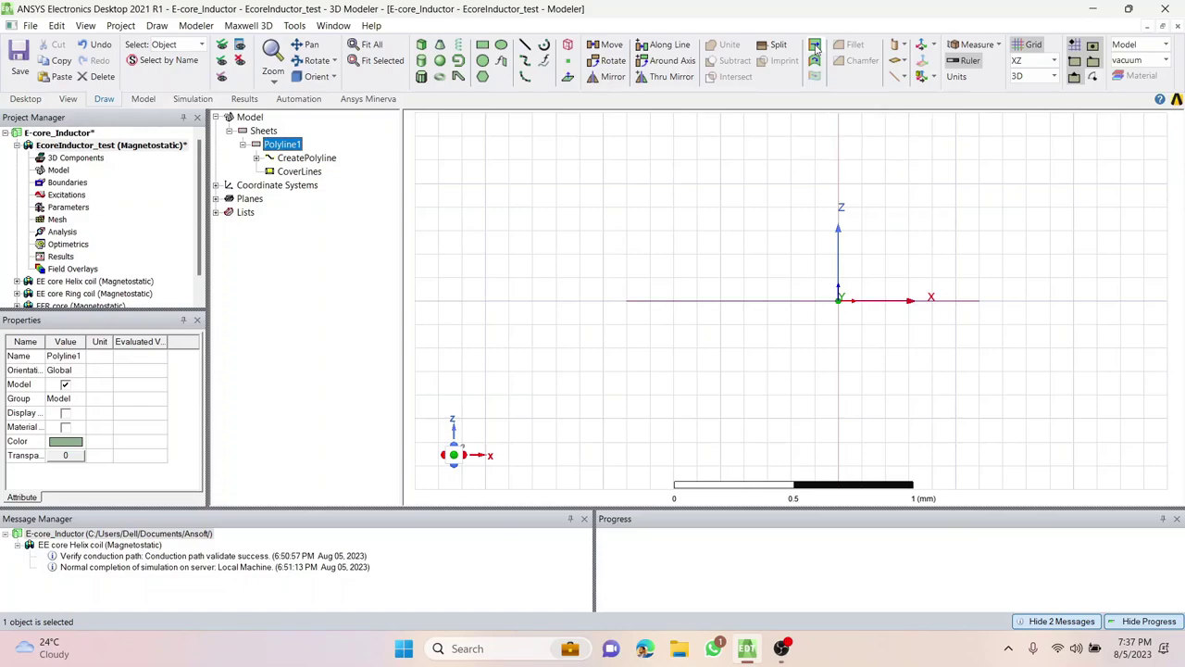
{"action": "left_click", "coordinate": [814, 46]}
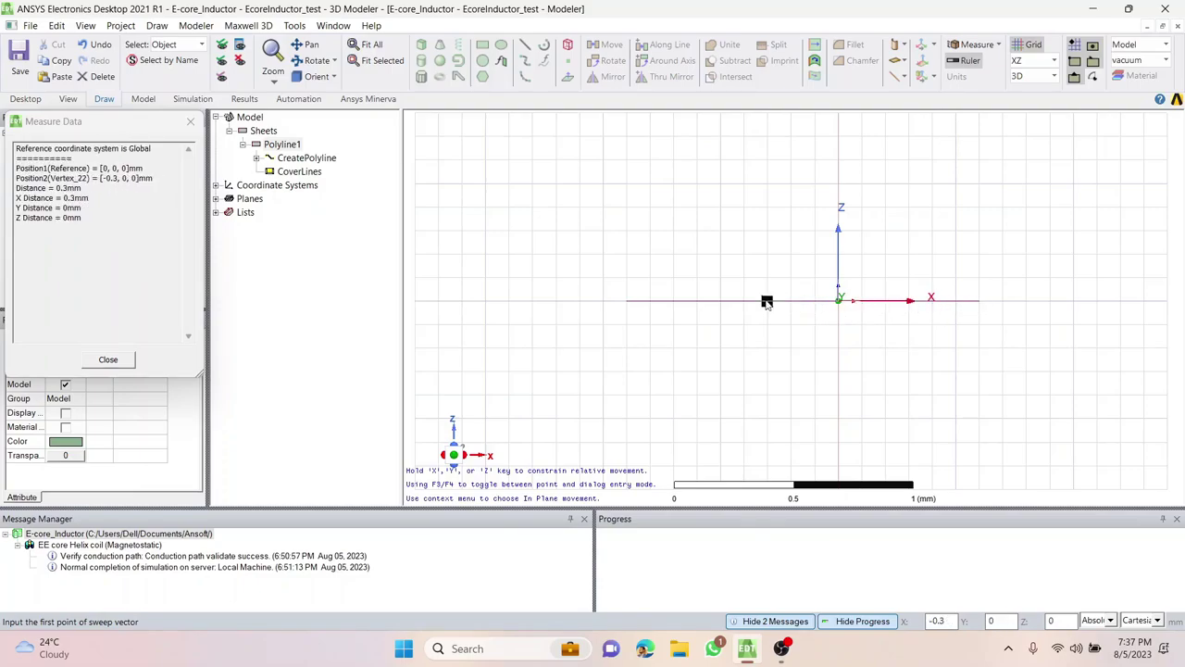
{"action": "scroll", "coordinate": [788, 312], "scroll_direction": "up", "scroll_amount": 3}
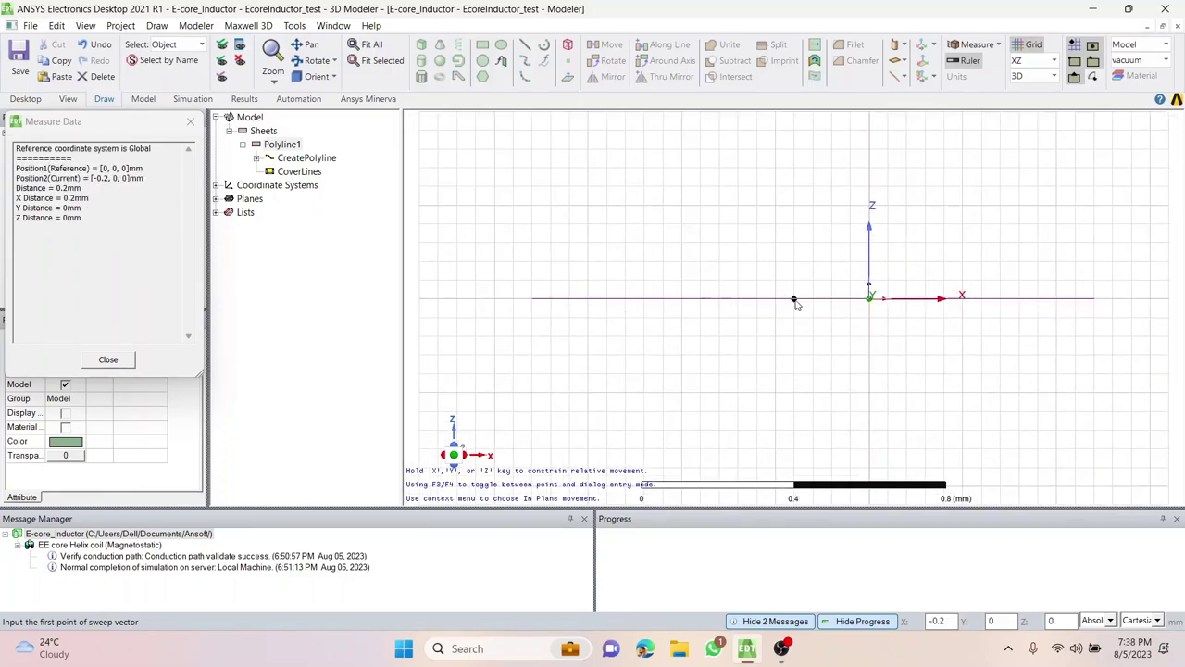
{"action": "scroll", "coordinate": [794, 301], "scroll_direction": "up", "scroll_amount": 2}
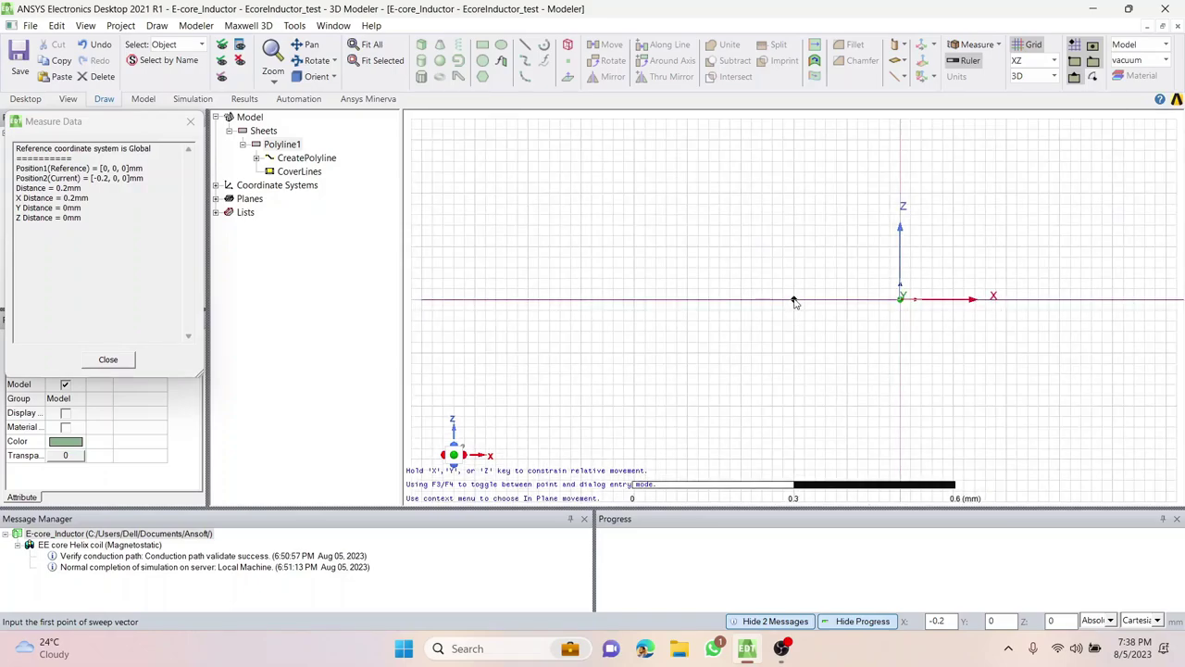
{"action": "left_click", "coordinate": [742, 302]}
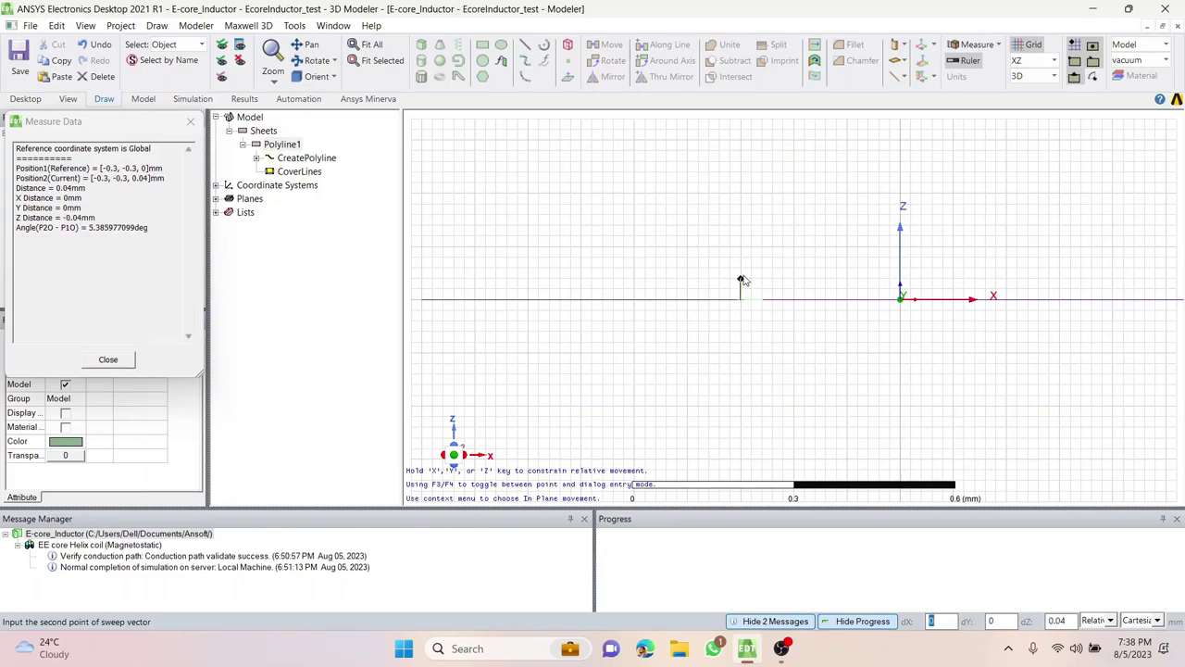
{"action": "key", "text": "Tab"}
{"action": "key", "text": "Tab"}
{"action": "type", "text": "0"}
{"action": "key", "text": "Return"}
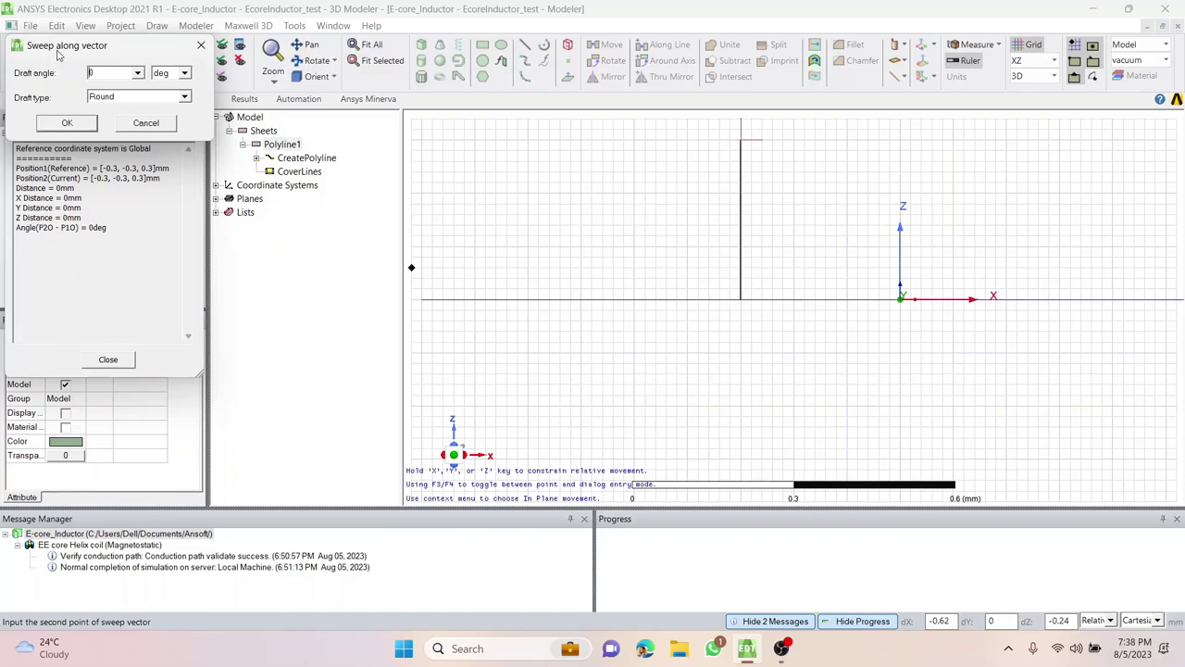
{"action": "left_click_drag", "start_coordinate": [57, 50], "coordinate": [76, 109]}
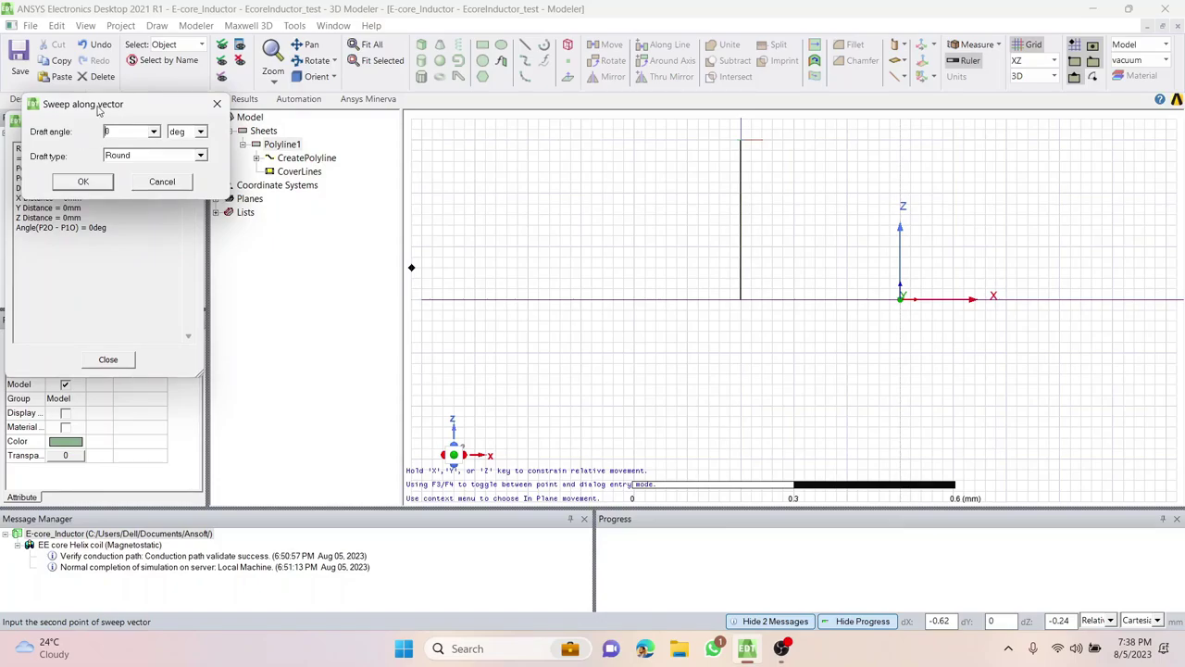
{"action": "left_click", "coordinate": [104, 182]}
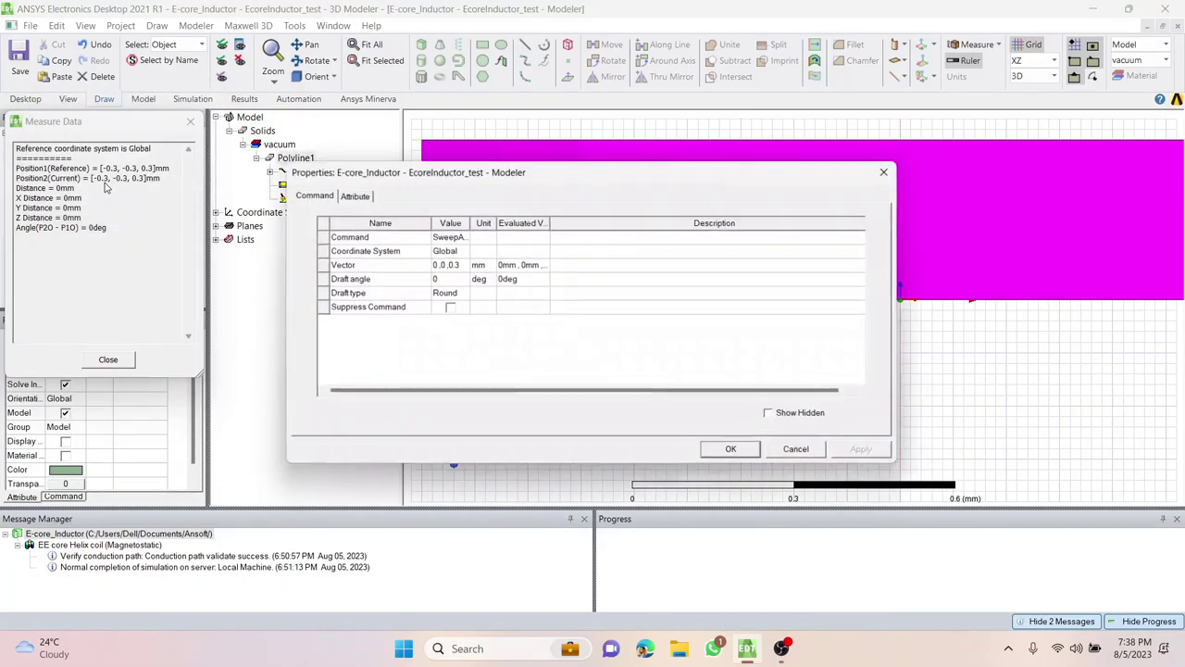
{"action": "left_click", "coordinate": [732, 453]}
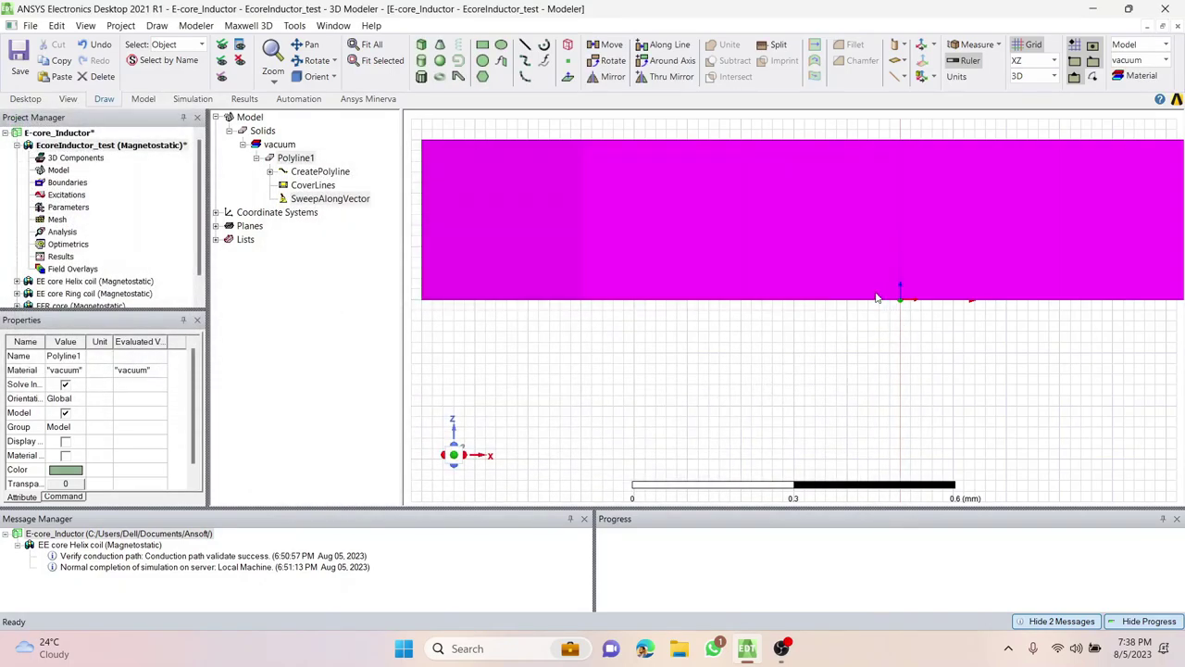
Fit the swept E-core in view and show it in the Isometric orientation.
{"action": "left_click", "coordinate": [372, 45]}
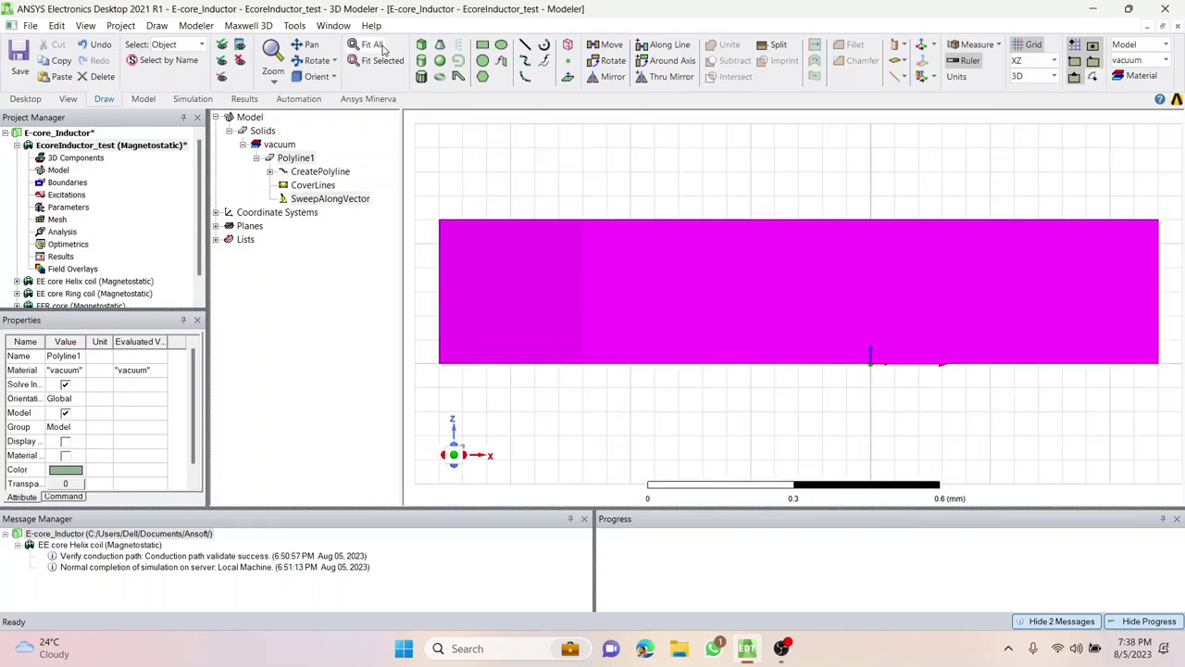
{"action": "left_click", "coordinate": [318, 76]}
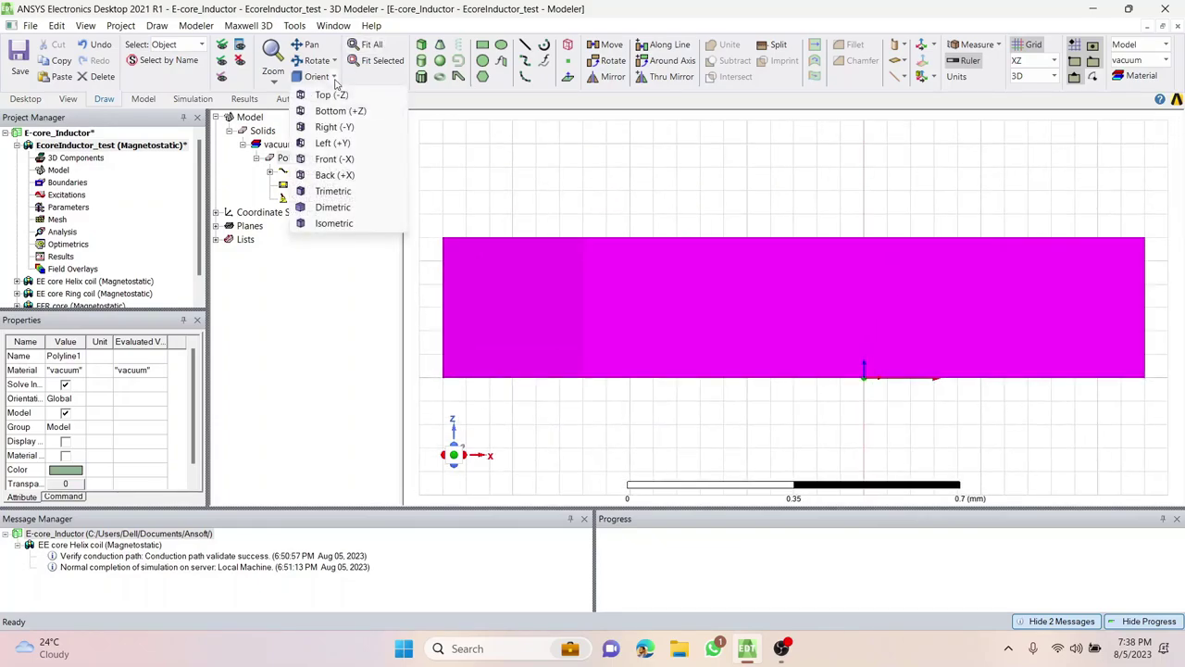
{"action": "left_click", "coordinate": [371, 227]}
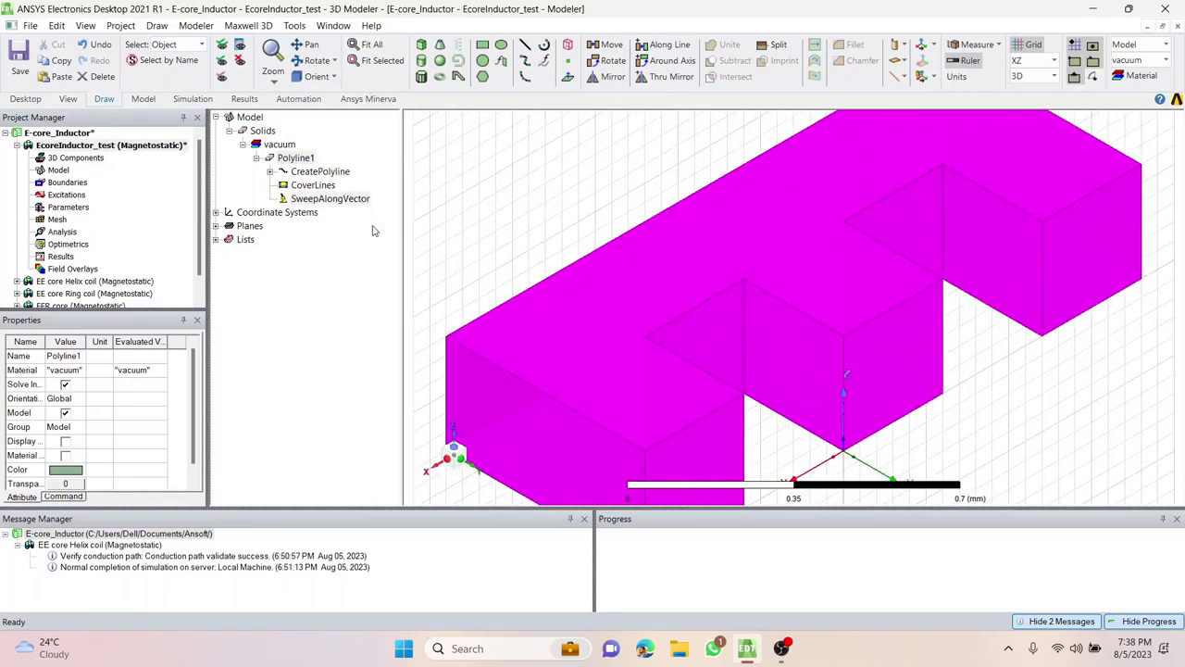
Orient the view to look straight down on the E-core from the top and set the drawing grid plane to XY.
{"action": "left_click", "coordinate": [655, 220]}
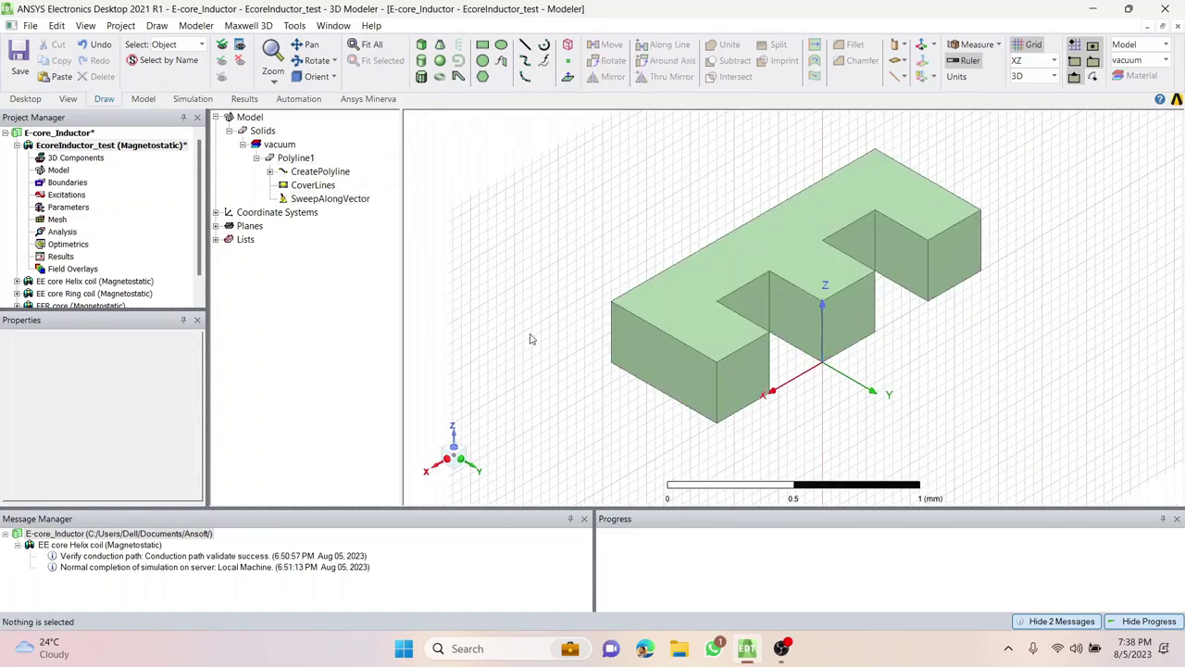
{"action": "left_click_drag", "start_coordinate": [572, 322], "coordinate": [584, 211], "text": "alt"}
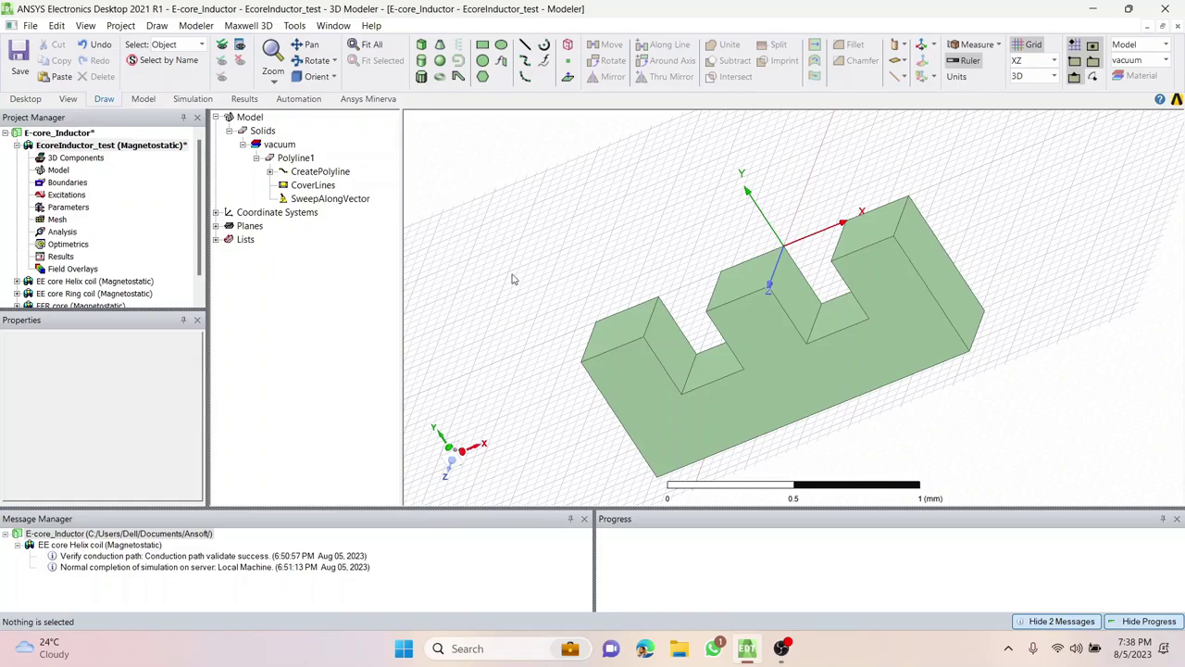
{"action": "left_click", "coordinate": [320, 76]}
{"action": "left_click", "coordinate": [341, 225]}
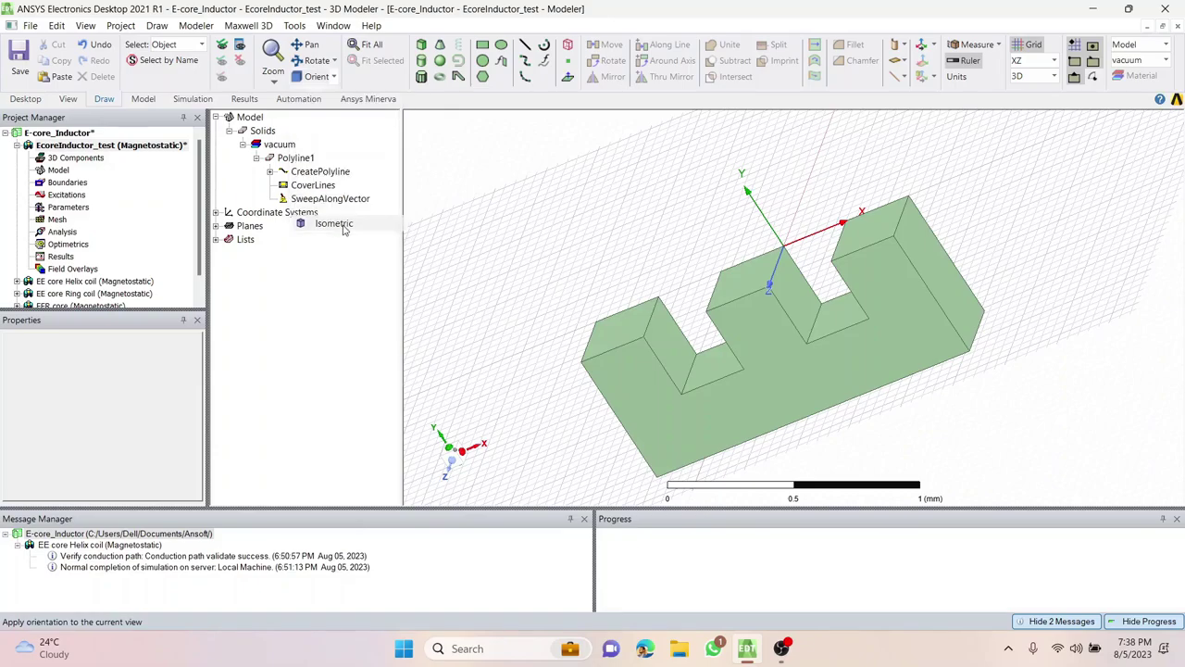
{"action": "left_click", "coordinate": [317, 76]}
{"action": "left_click", "coordinate": [331, 96]}
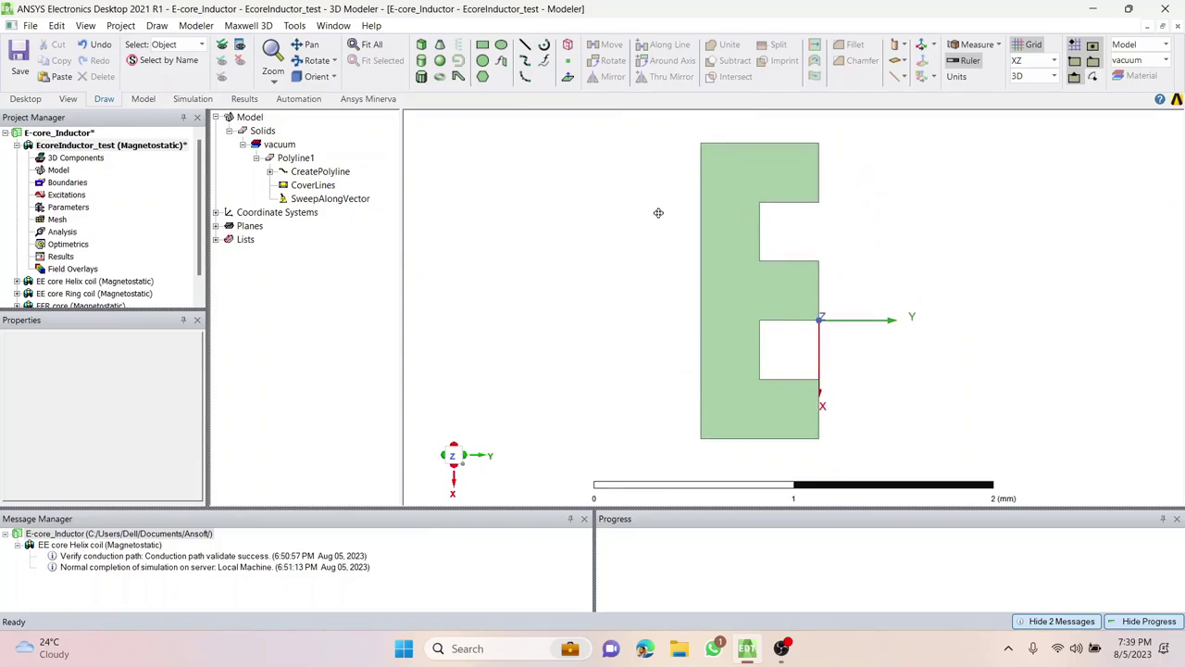
{"action": "left_click", "coordinate": [1043, 61]}
{"action": "left_click", "coordinate": [1042, 77]}
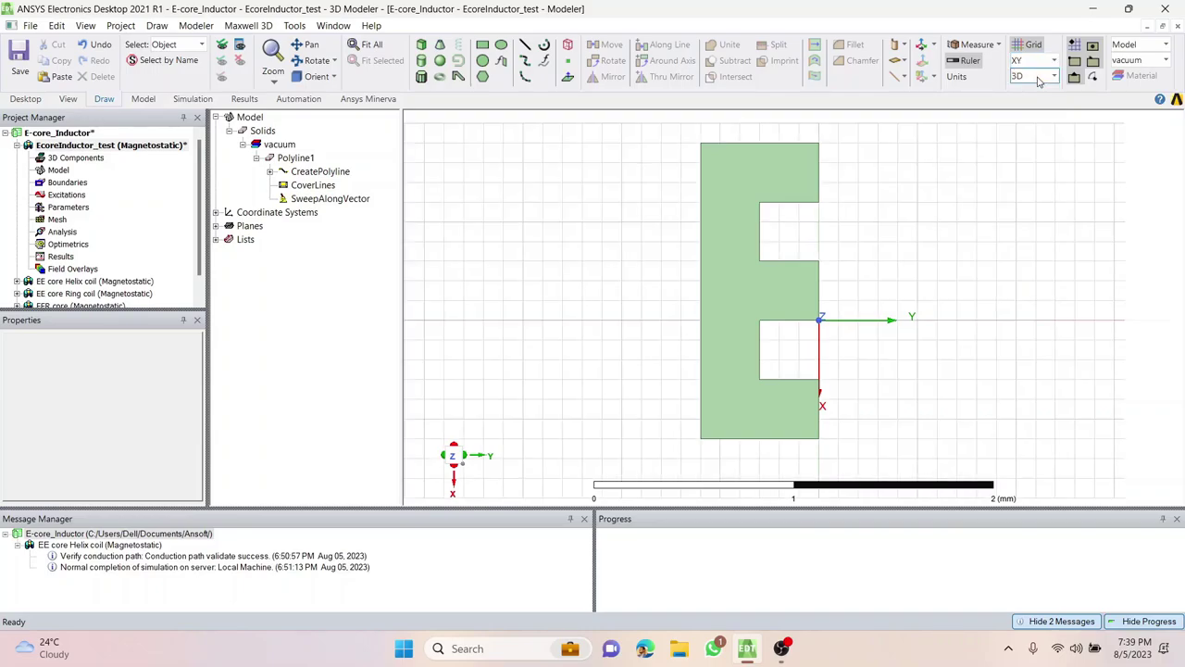
{"action": "left_click_drag", "start_coordinate": [949, 251], "coordinate": [868, 259], "text": "shift"}
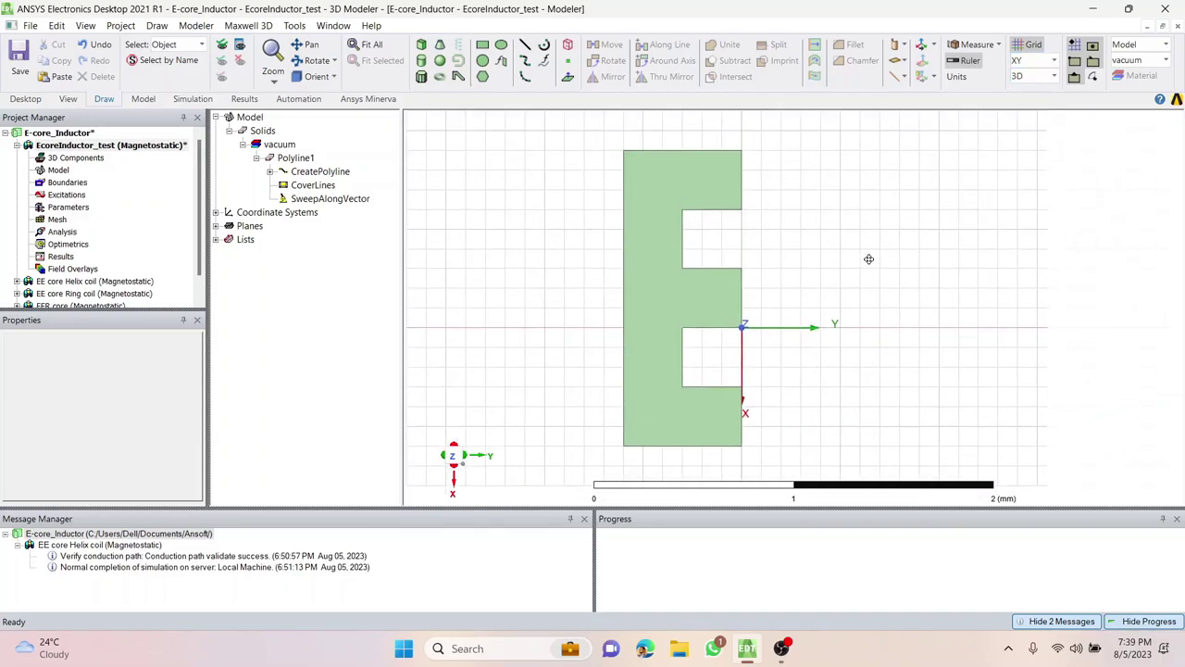
Rename the swept E-shaped solid Polyline1 as Ecore.
{"action": "left_click", "coordinate": [294, 159]}
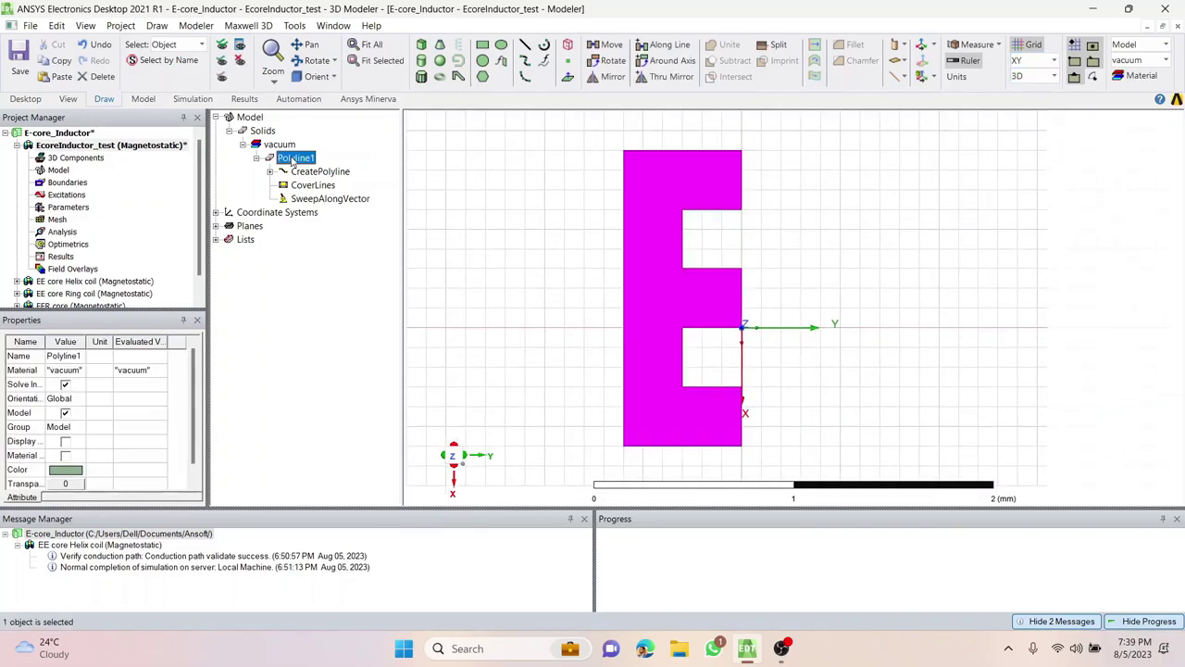
{"action": "left_click", "coordinate": [82, 358]}
{"action": "type", "text": "Ecore"}
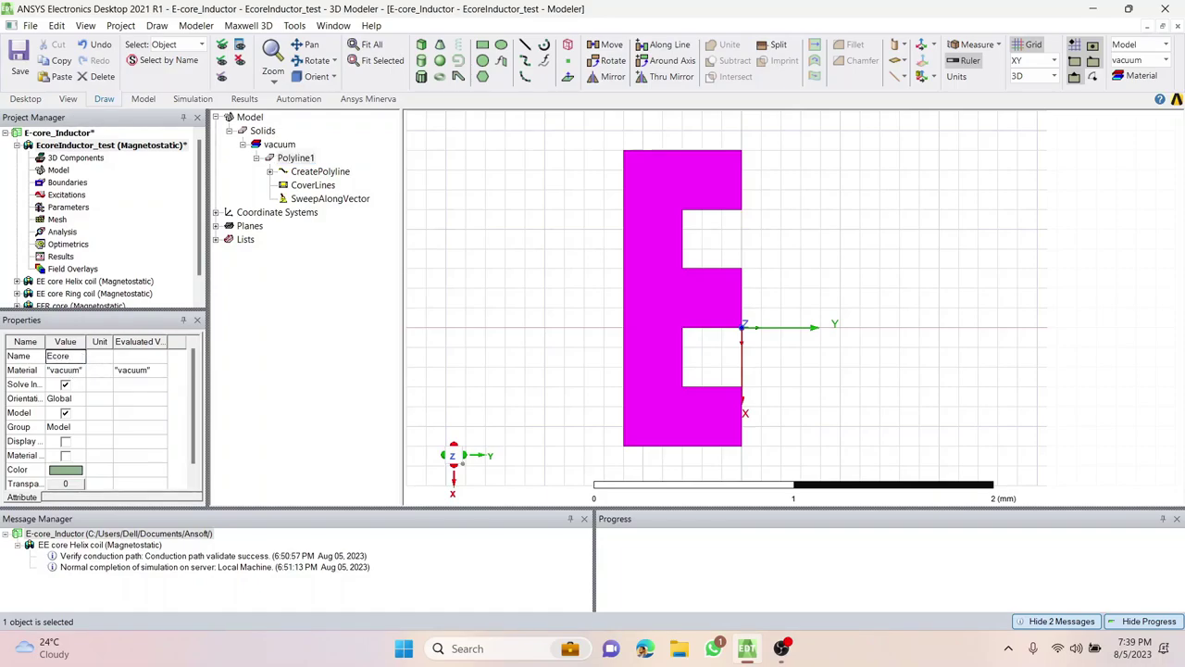
{"action": "key", "text": "Return"}
{"action": "left_click", "coordinate": [288, 146]}
{"action": "left_click", "coordinate": [289, 158]}
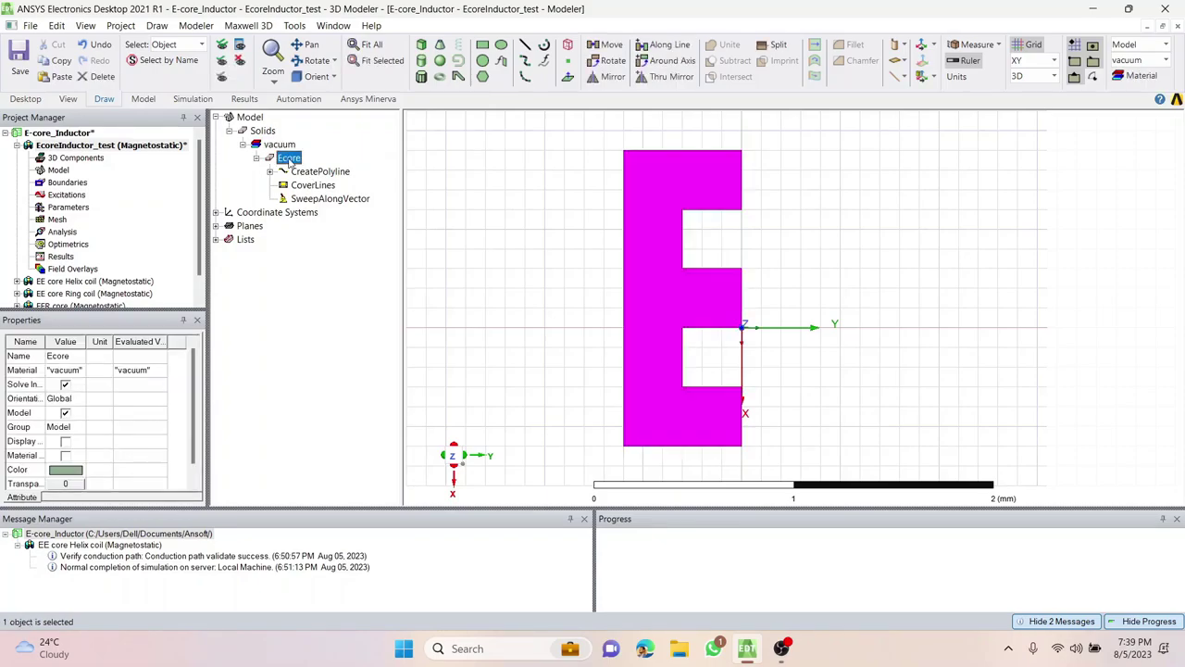
Assign copper from the system material library as the material of the Ecore solid.
{"action": "left_click", "coordinate": [67, 370]}
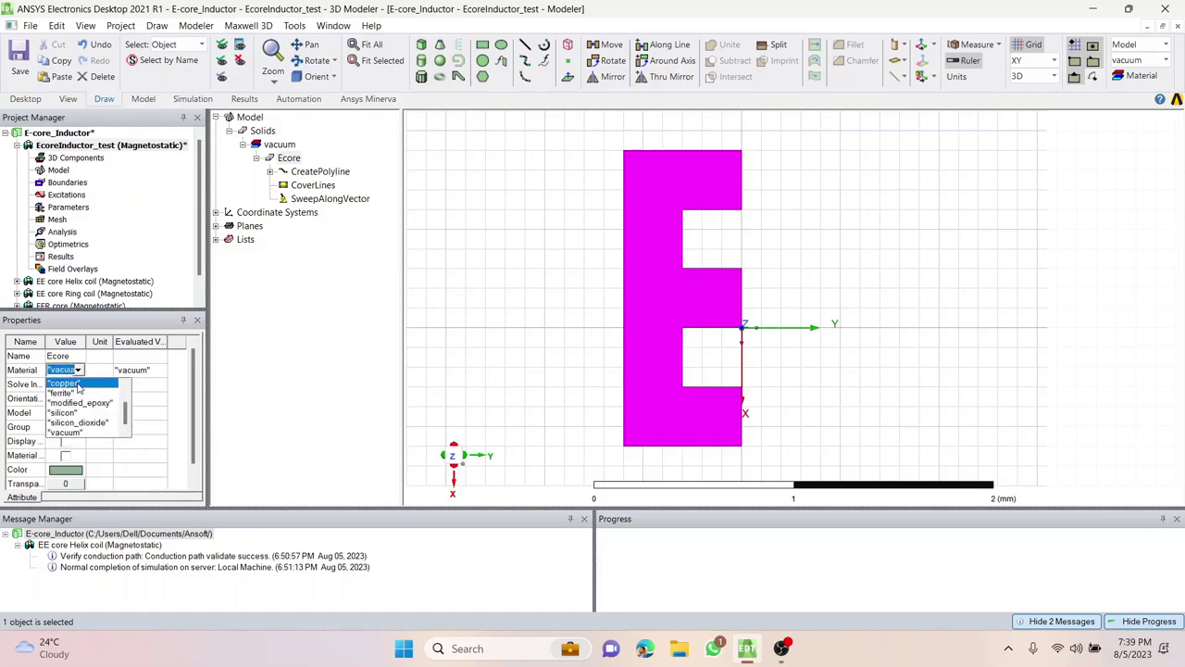
{"action": "scroll", "coordinate": [79, 393], "scroll_direction": "up", "scroll_amount": 2}
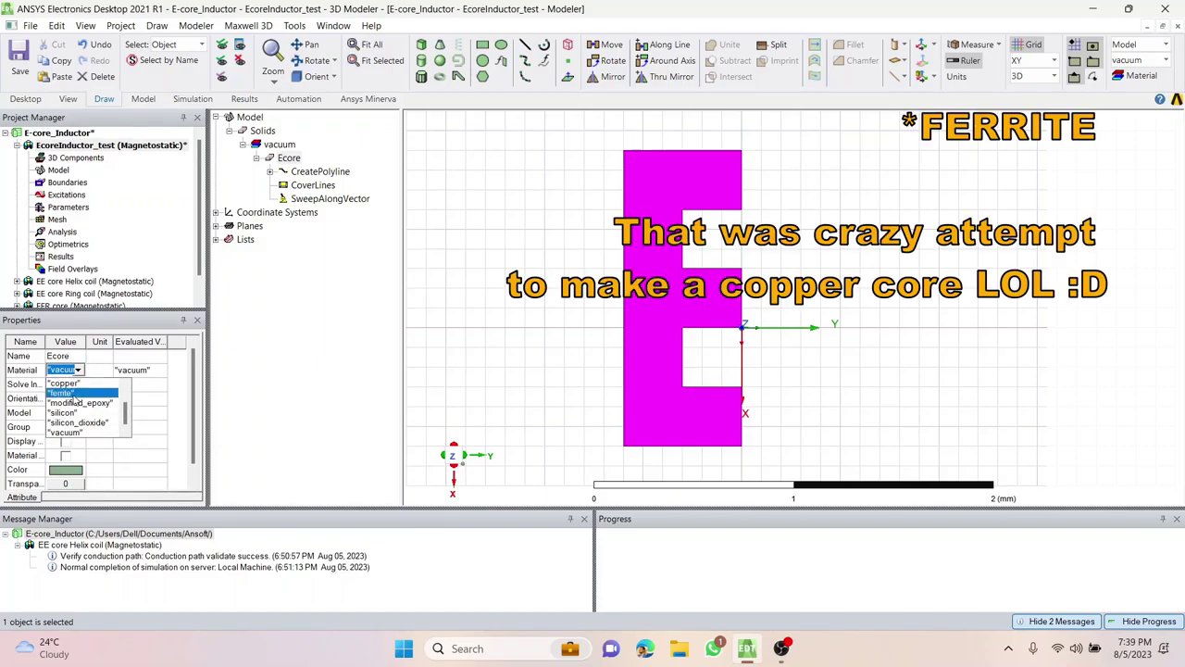
{"action": "scroll", "coordinate": [75, 389], "scroll_direction": "up", "scroll_amount": 1}
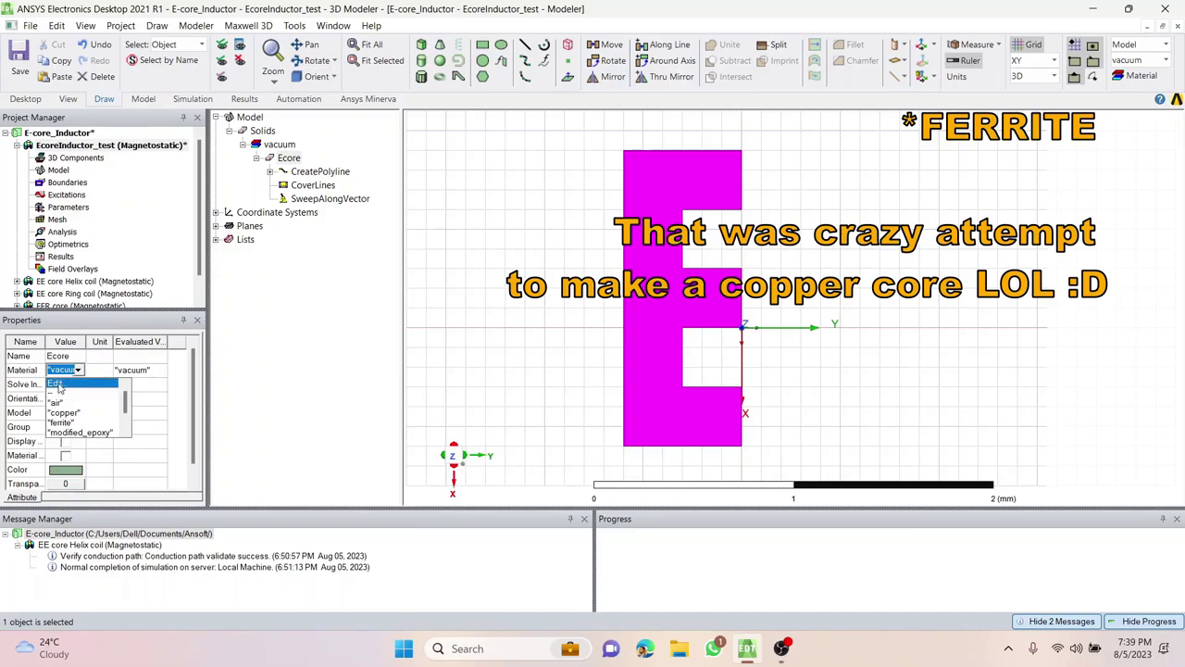
{"action": "left_click", "coordinate": [58, 385]}
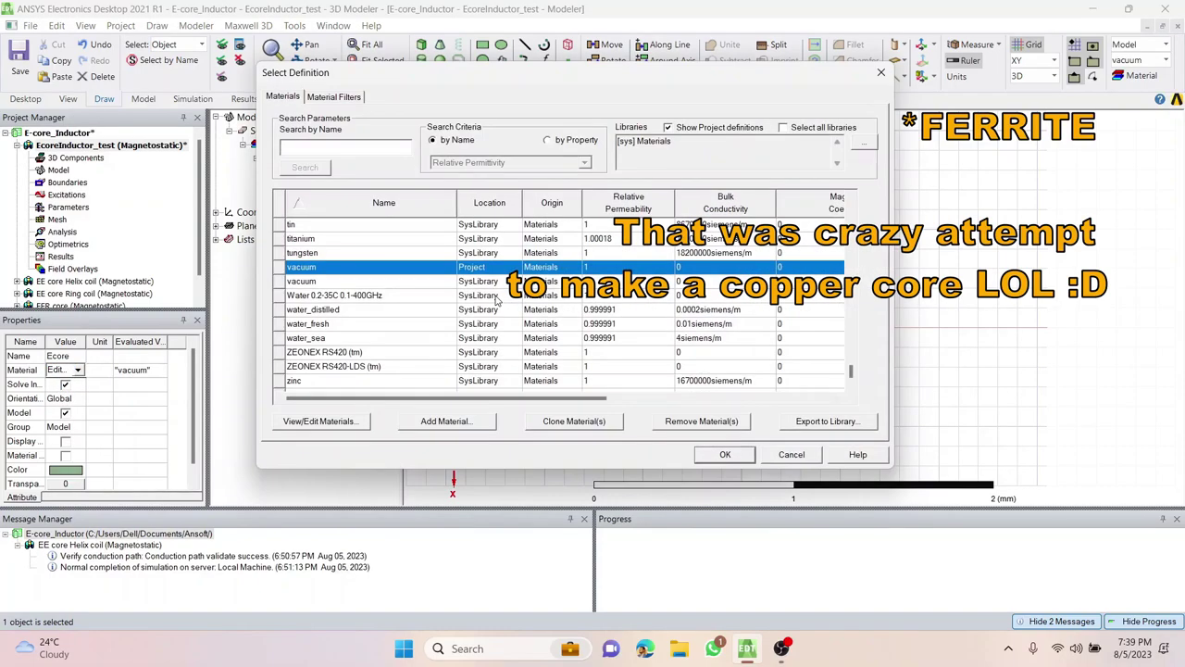
{"action": "type", "text": "co"}
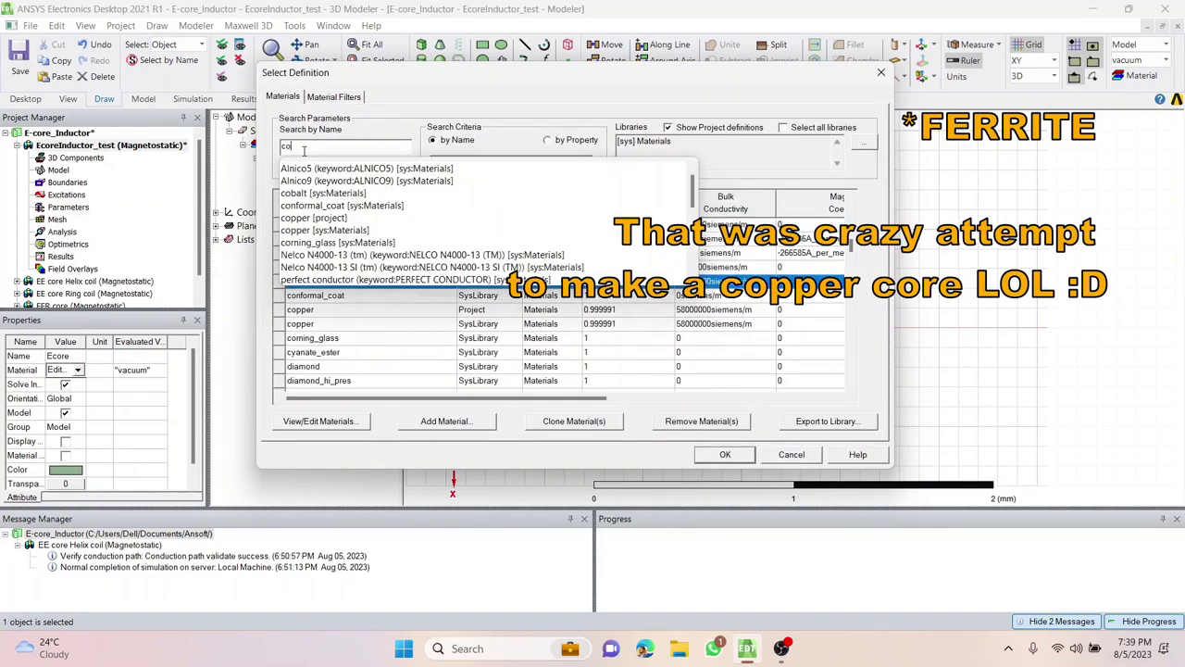
{"action": "type", "text": "pper"}
{"action": "key", "text": "Down"}
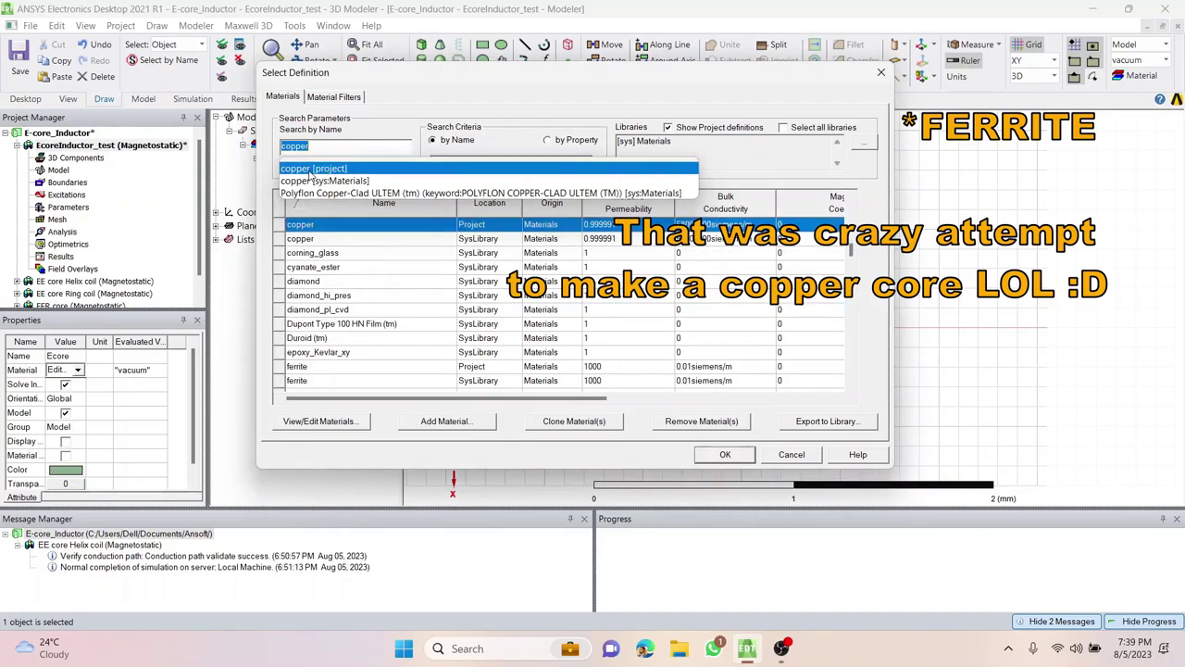
{"action": "key", "text": "Down"}
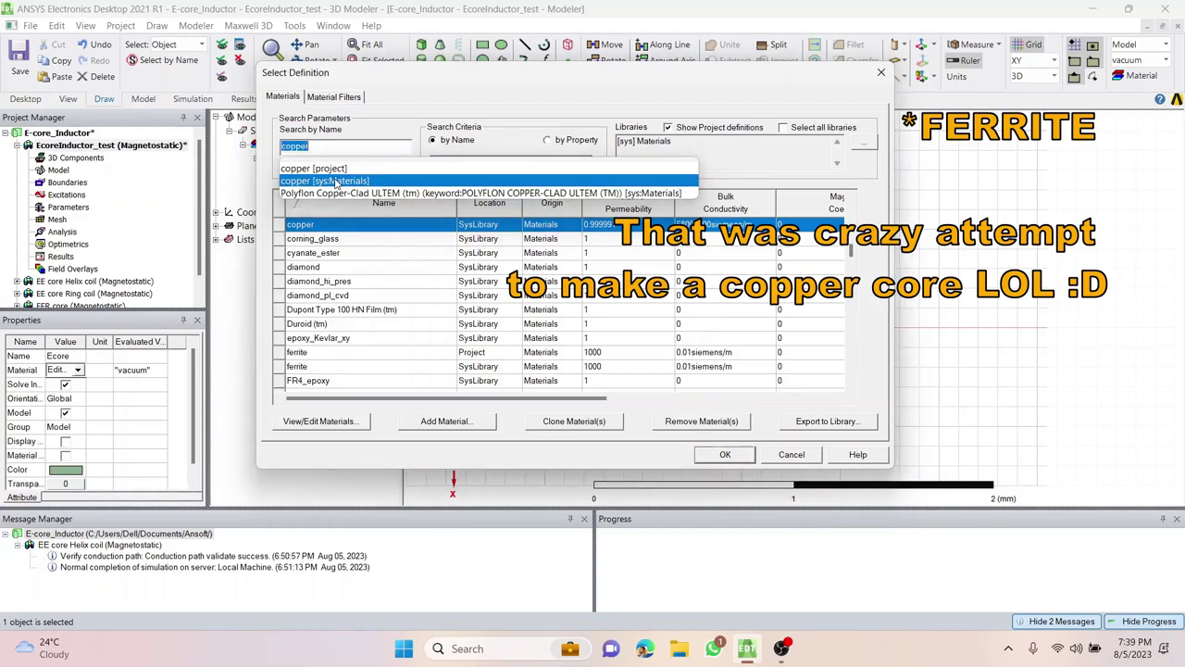
{"action": "left_click", "coordinate": [725, 455]}
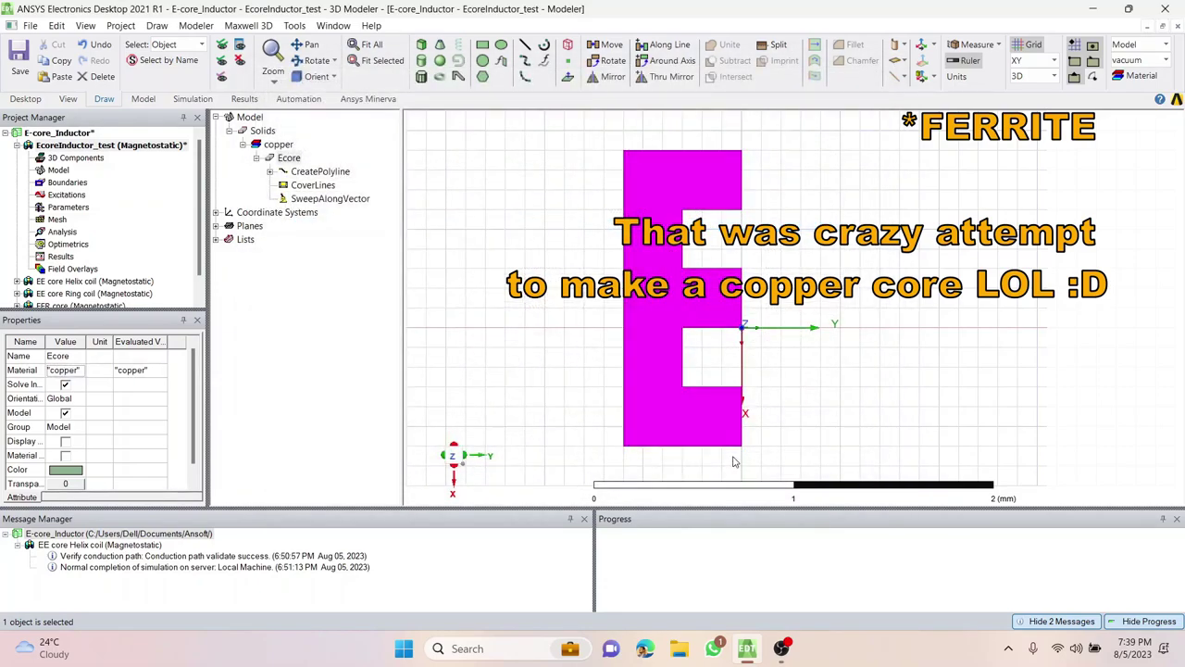
{"action": "left_click", "coordinate": [269, 145]}
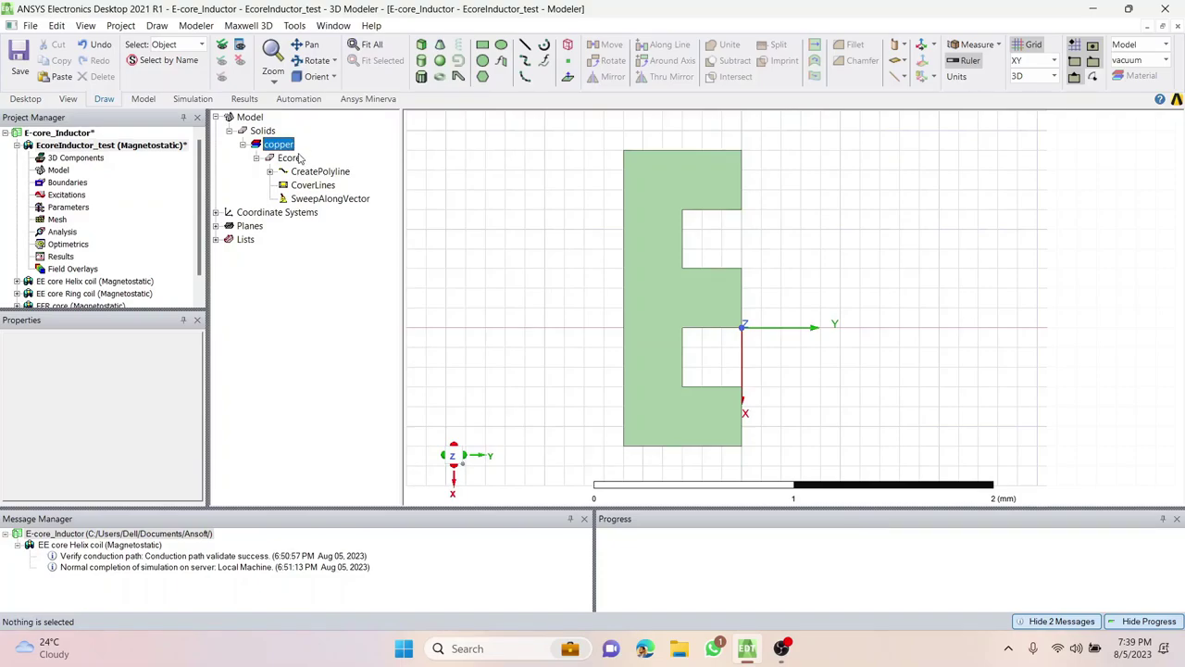
{"action": "left_click", "coordinate": [533, 245]}
Try mirroring the Ecore solid at base position (-0.76, 0, 0) mm with normal (0, 1, 0), and undo the mirror.
{"action": "left_click", "coordinate": [696, 189]}
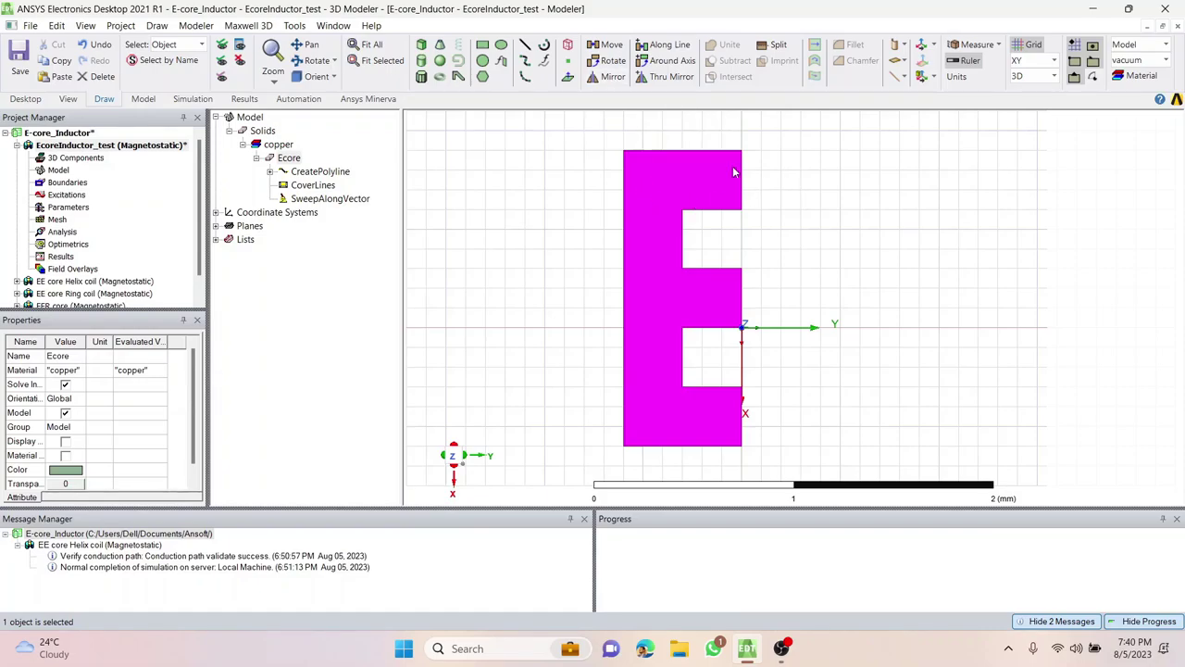
{"action": "scroll", "coordinate": [735, 173], "scroll_direction": "up", "scroll_amount": 2}
{"action": "scroll", "coordinate": [744, 149], "scroll_direction": "up", "scroll_amount": 4}
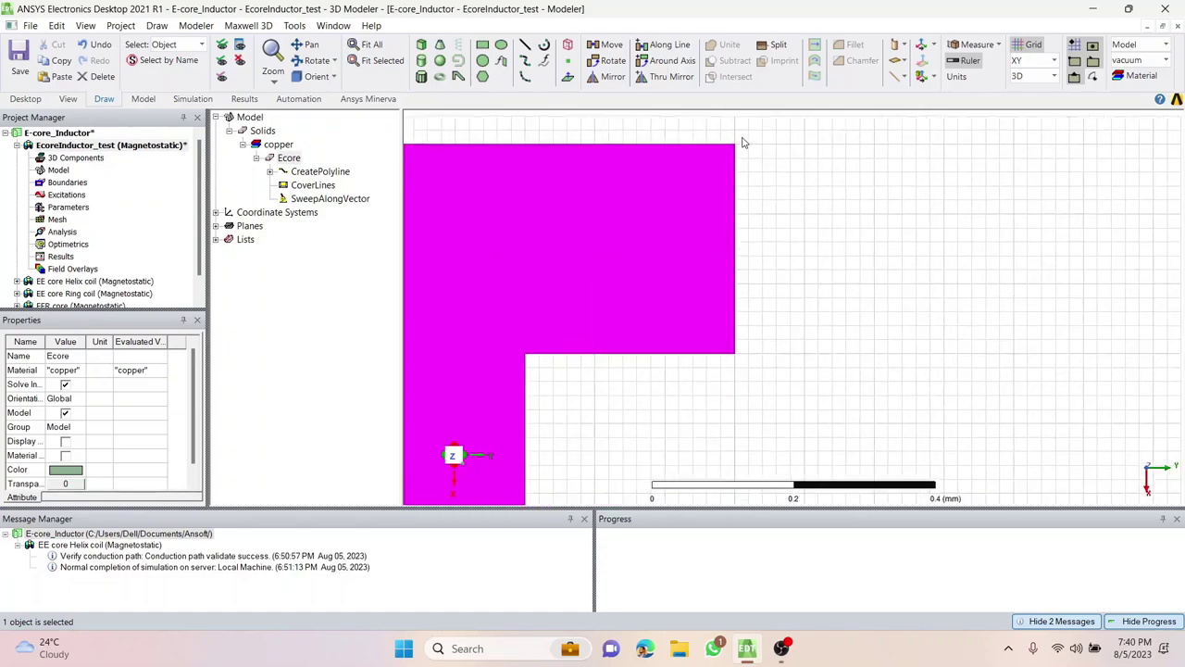
{"action": "scroll", "coordinate": [741, 146], "scroll_direction": "up", "scroll_amount": 1}
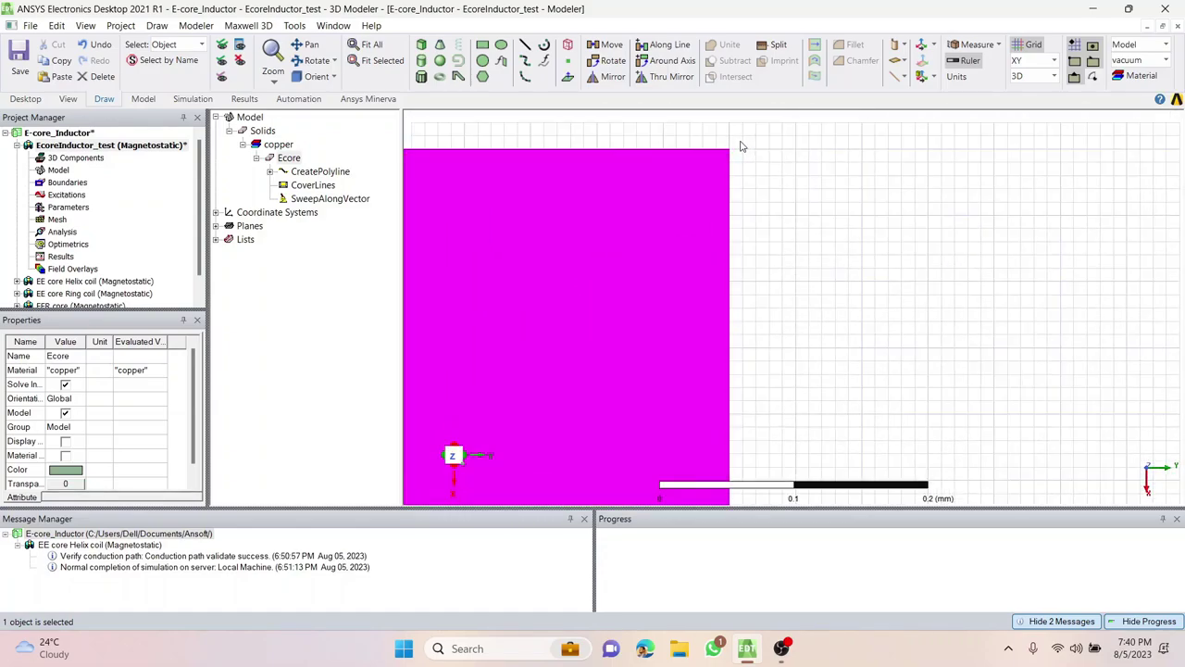
{"action": "left_click", "coordinate": [613, 78]}
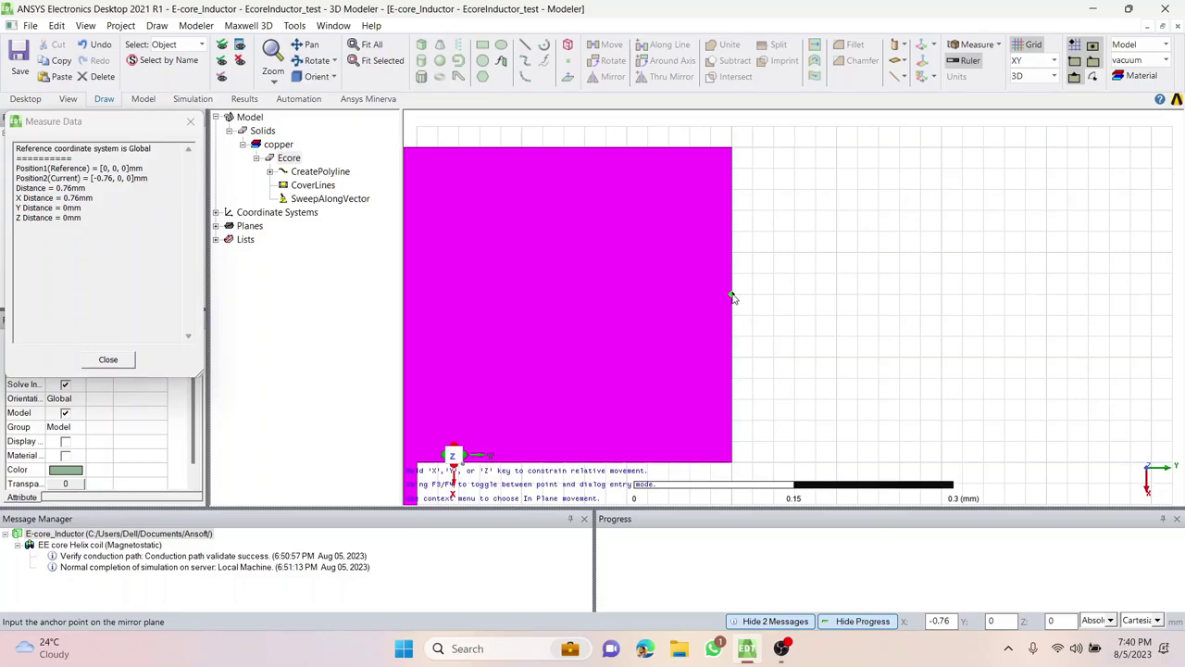
{"action": "scroll", "coordinate": [732, 297], "scroll_direction": "up", "scroll_amount": 3}
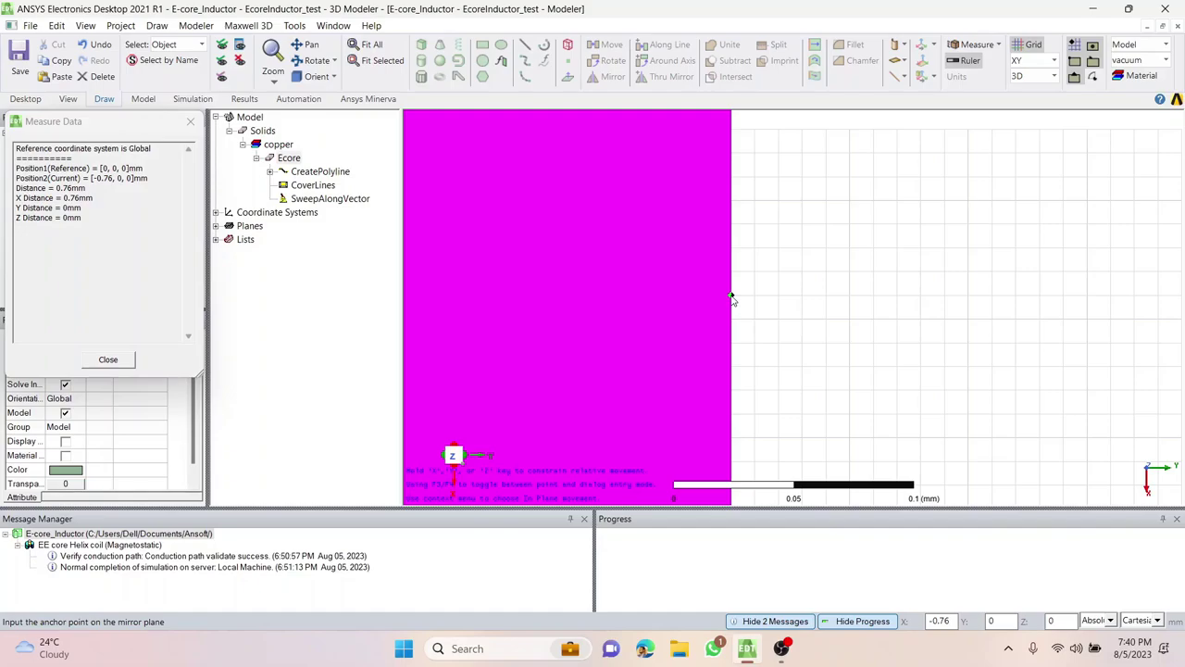
{"action": "left_click", "coordinate": [732, 297]}
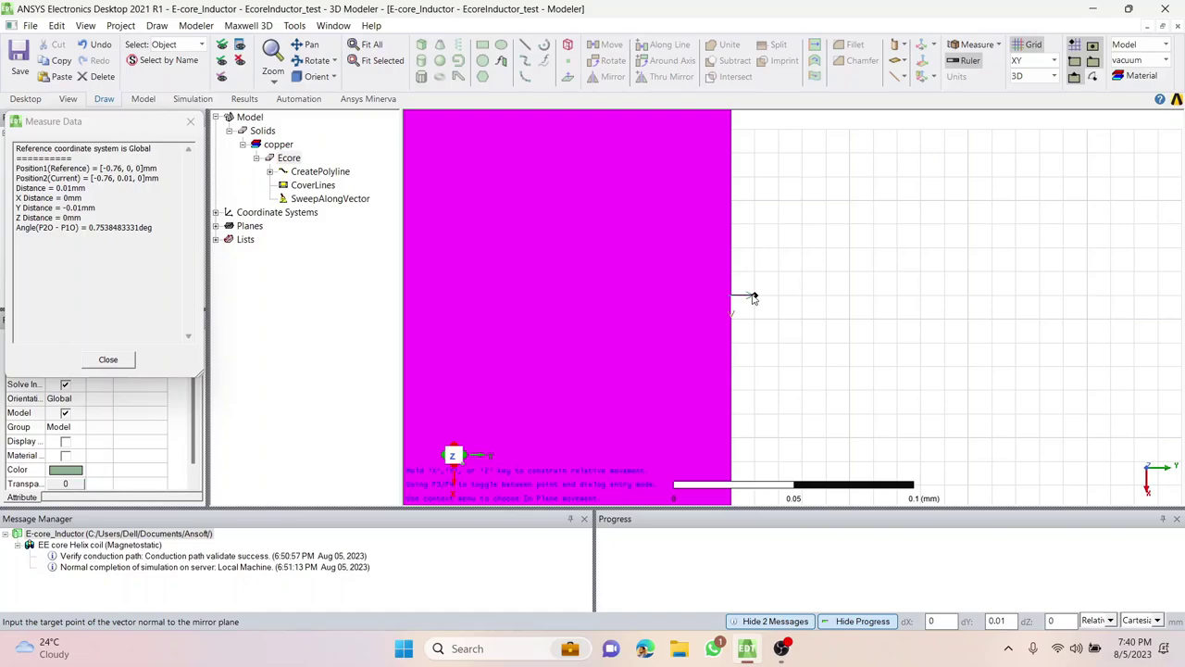
{"action": "left_click", "coordinate": [754, 297]}
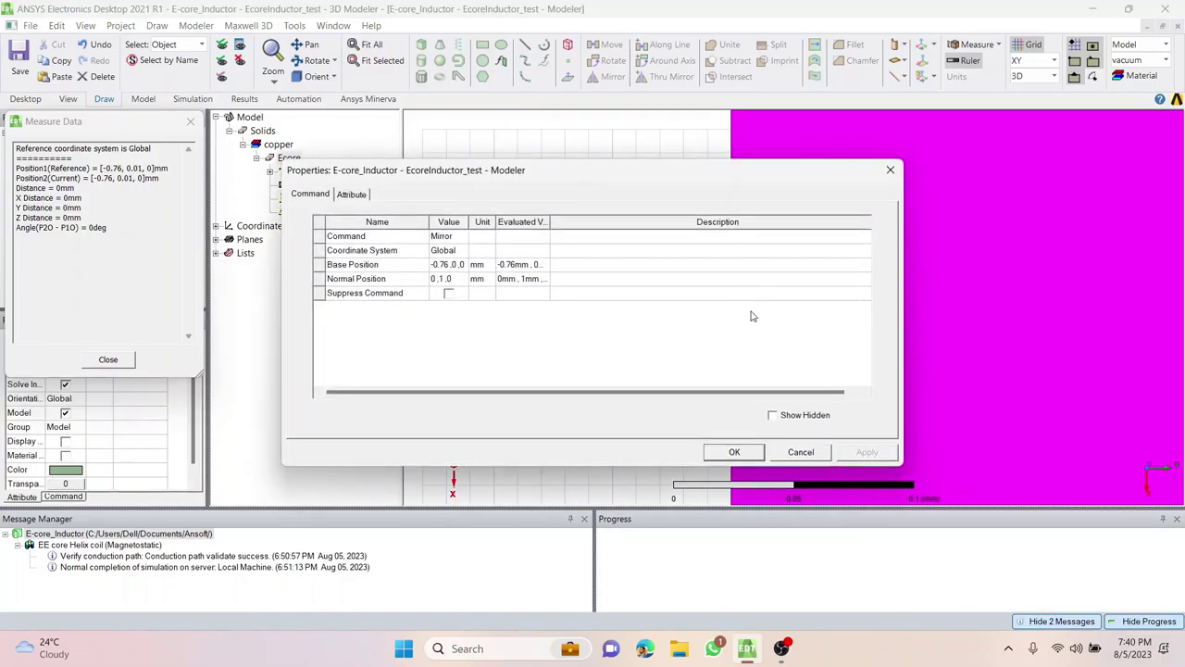
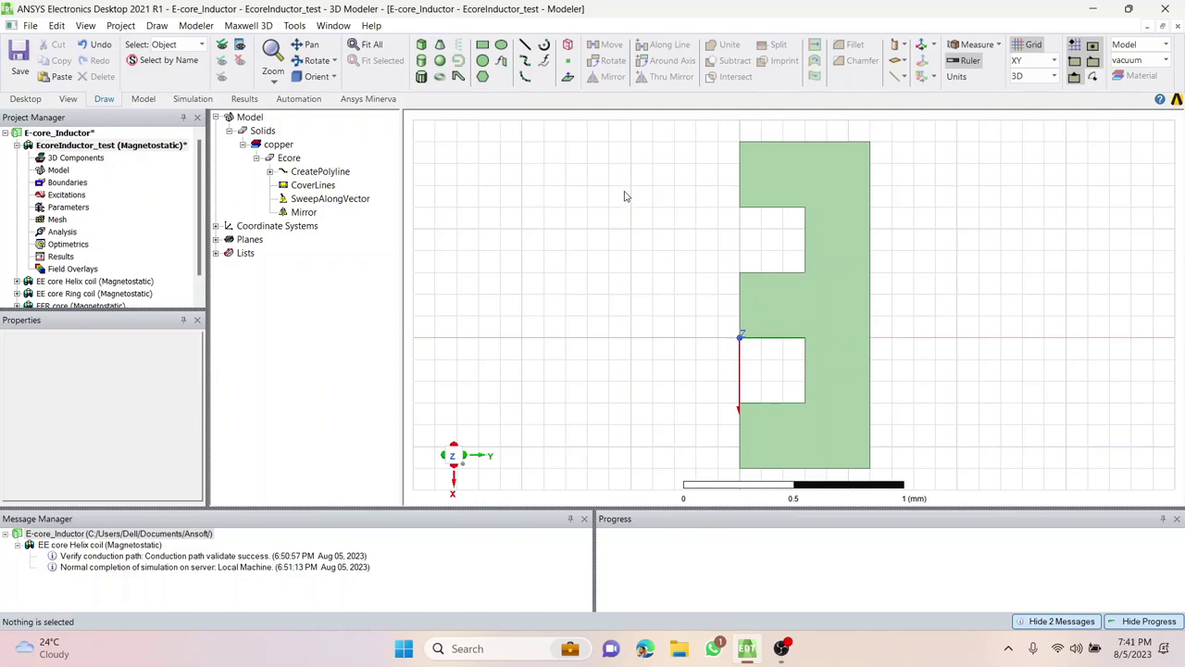
{"action": "key", "text": "ctrl+a"}
{"action": "key", "text": "ctrl+z"}
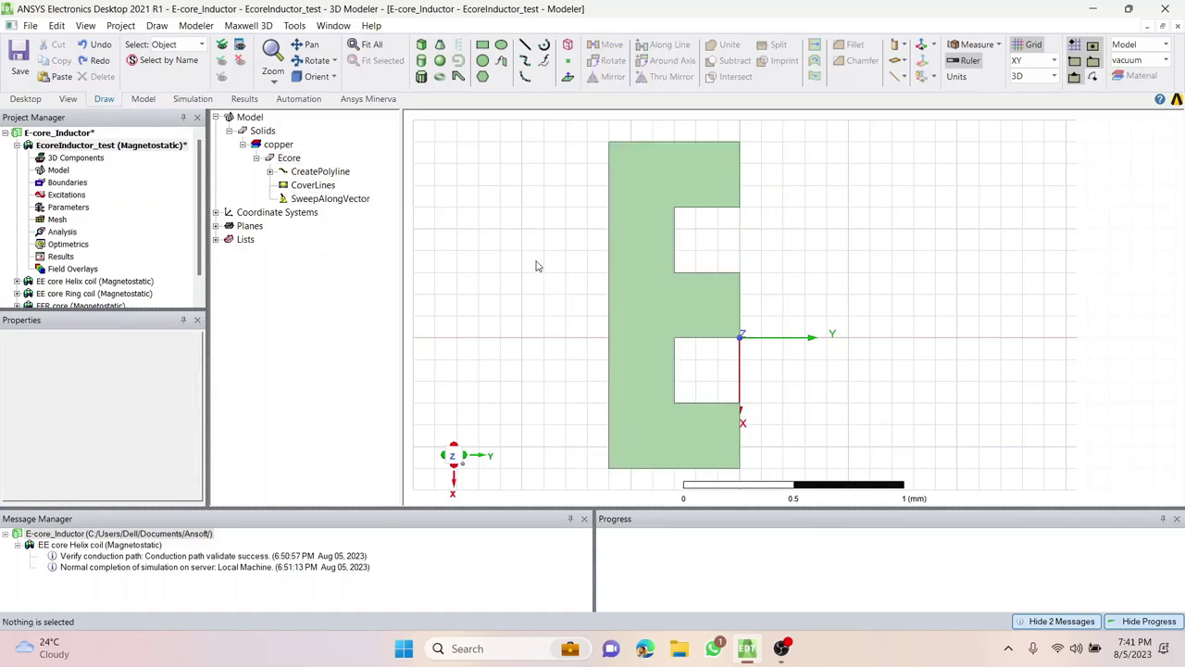
Duplicate the Ecore solid by copying it and pasting the copy in place.
{"action": "left_click", "coordinate": [289, 160]}
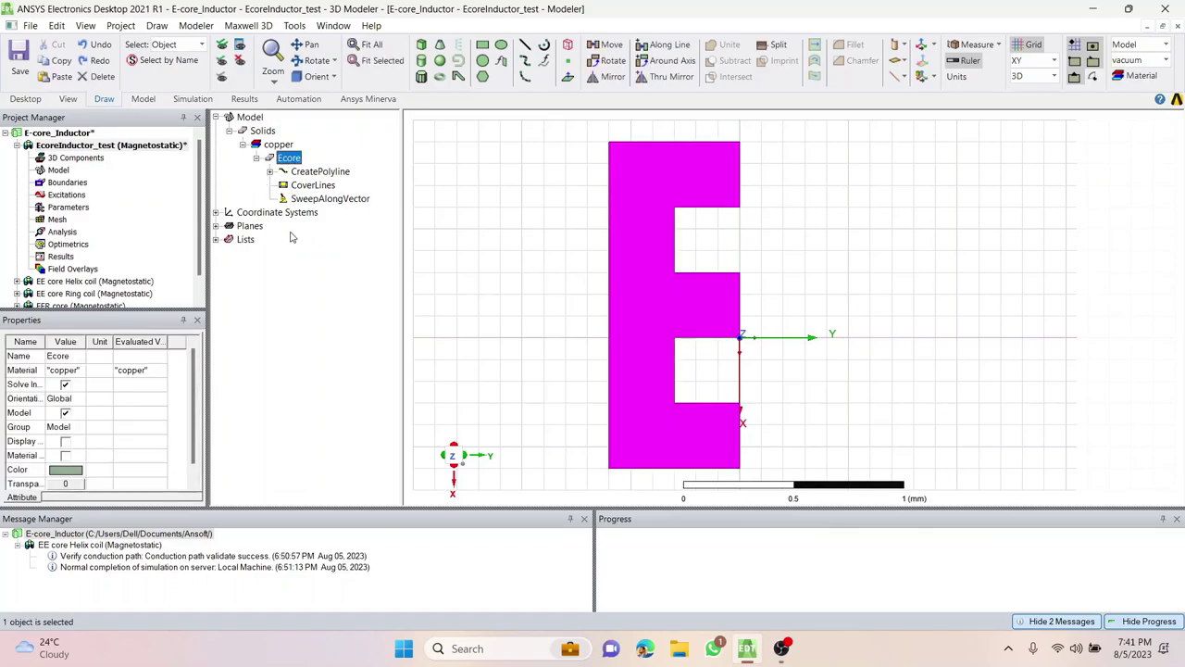
{"action": "right_click", "coordinate": [290, 164]}
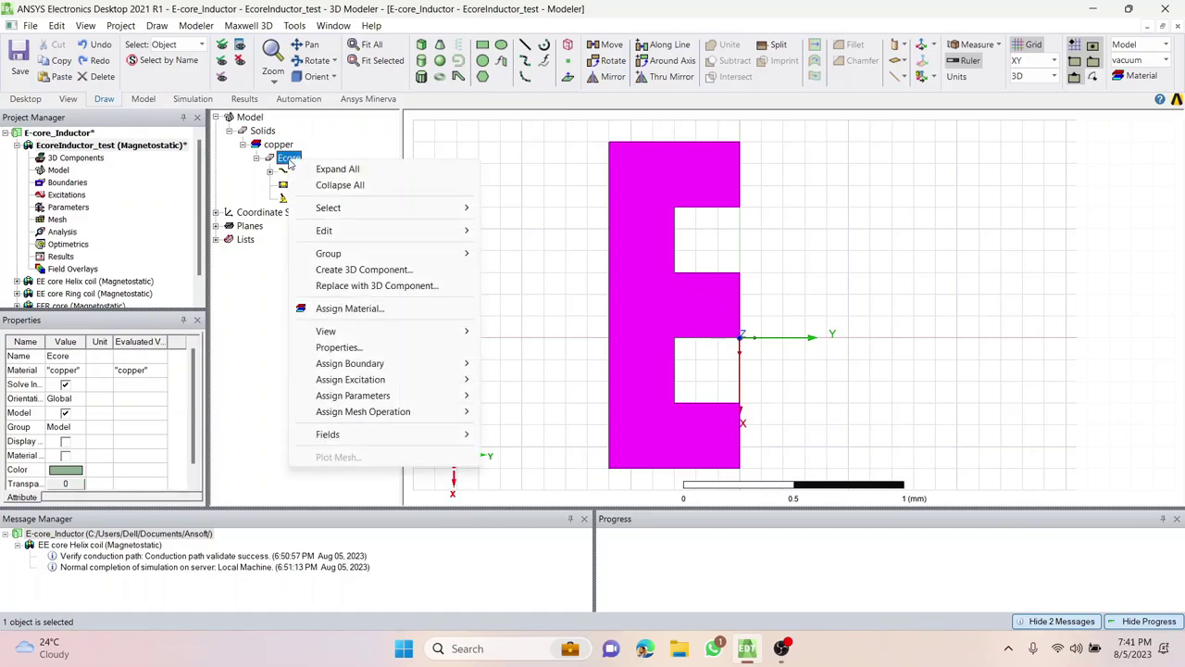
{"action": "left_click", "coordinate": [272, 305]}
{"action": "left_click", "coordinate": [290, 160]}
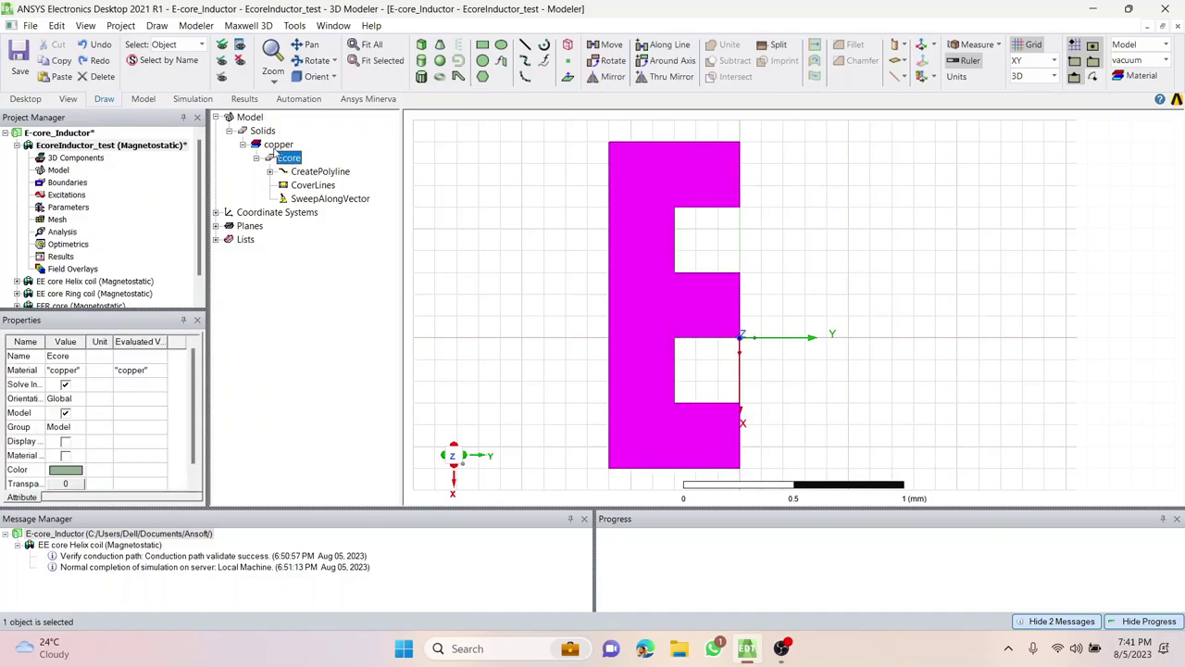
{"action": "left_click", "coordinate": [277, 146]}
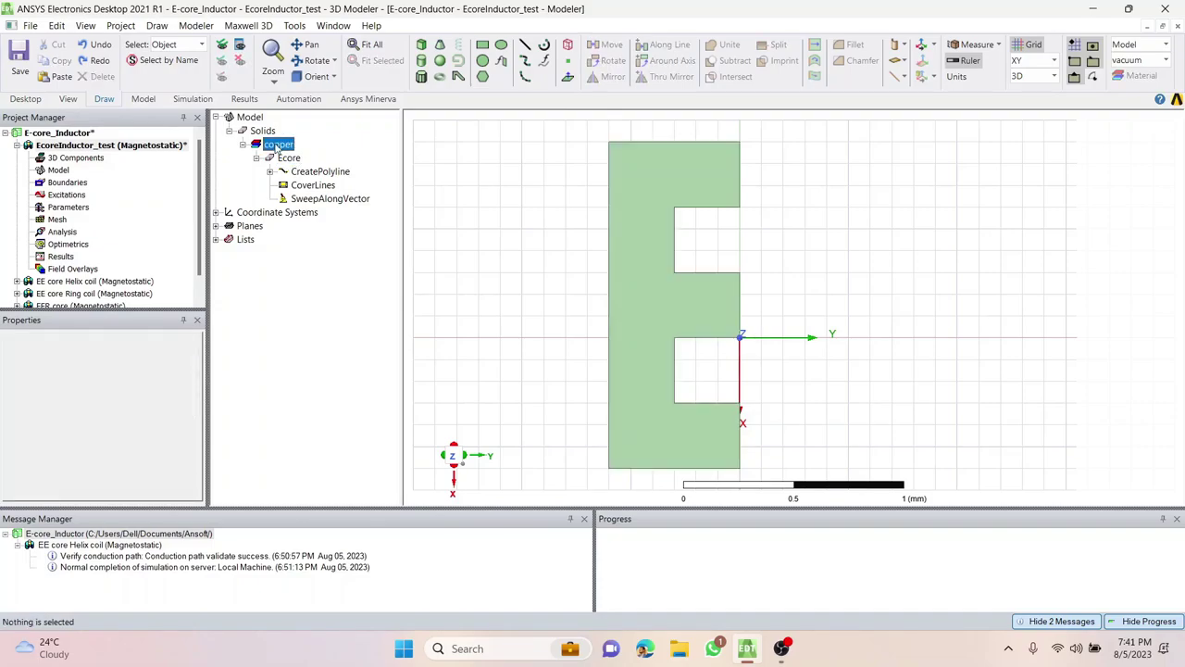
{"action": "left_click", "coordinate": [265, 132]}
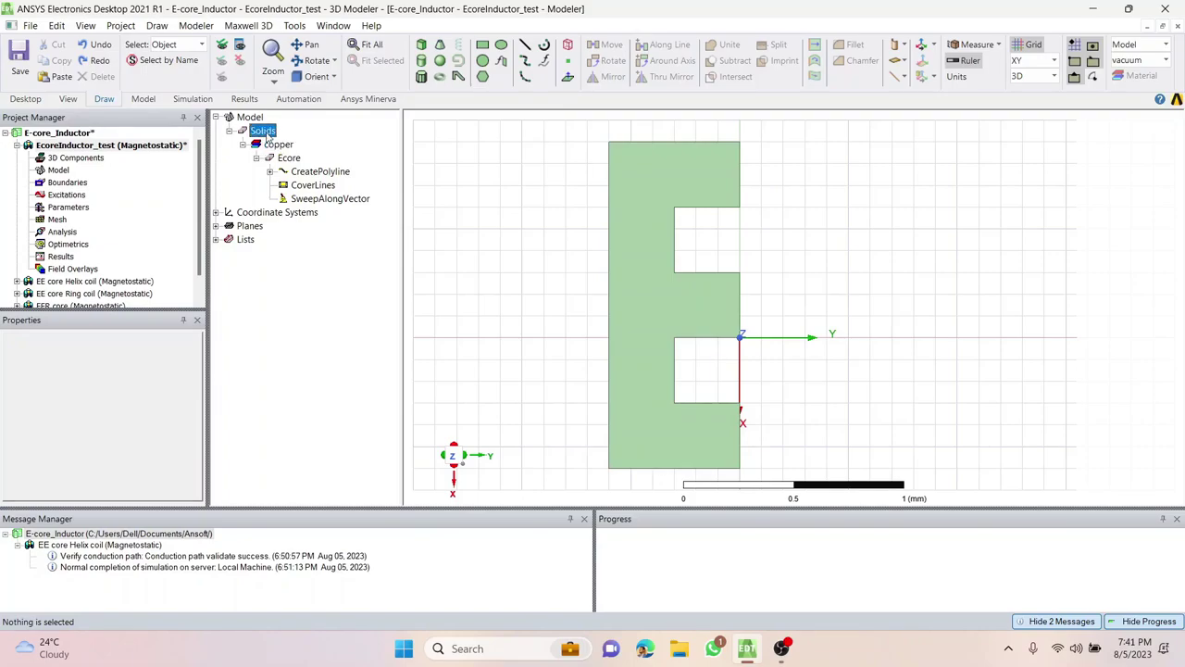
{"action": "key", "text": "ctrl+v"}
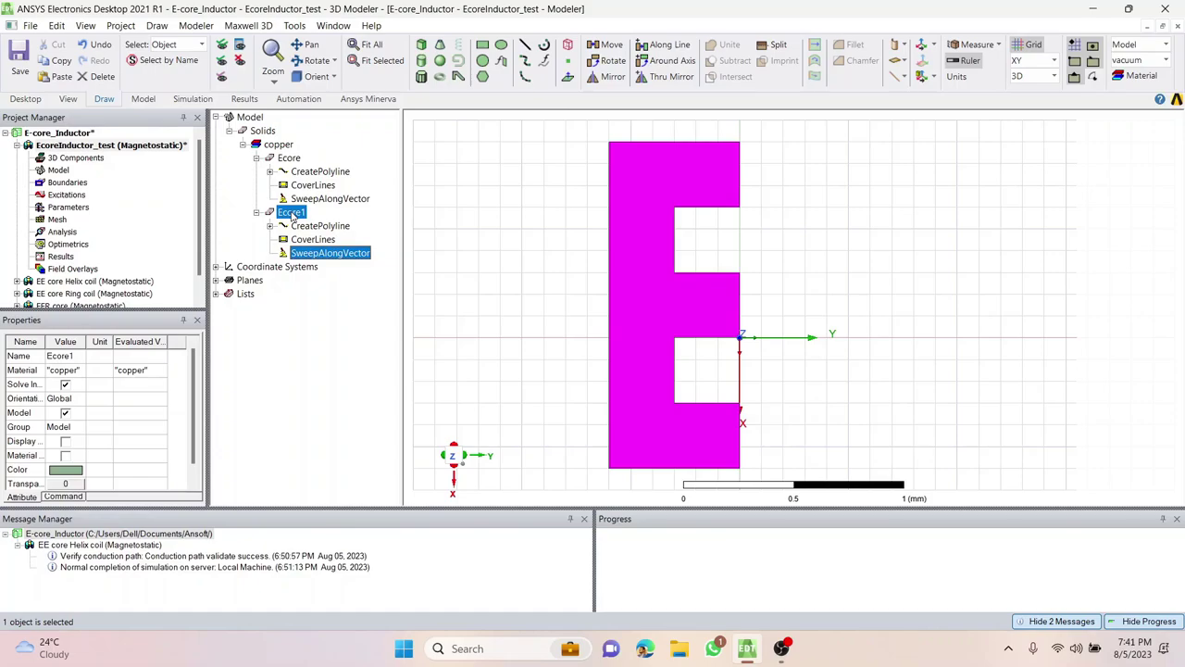
Rename the duplicated solid Ecore1 as Ecore_mirror.
{"action": "key", "text": "F2"}
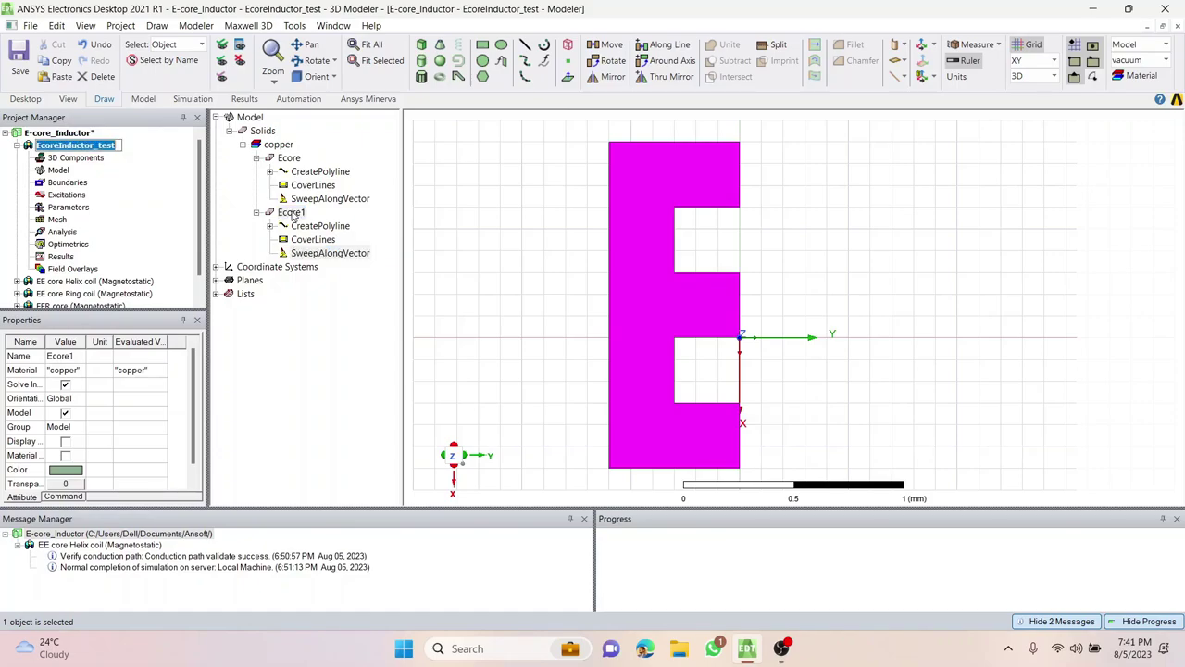
{"action": "left_click", "coordinate": [79, 360]}
{"action": "left_click", "coordinate": [82, 356]}
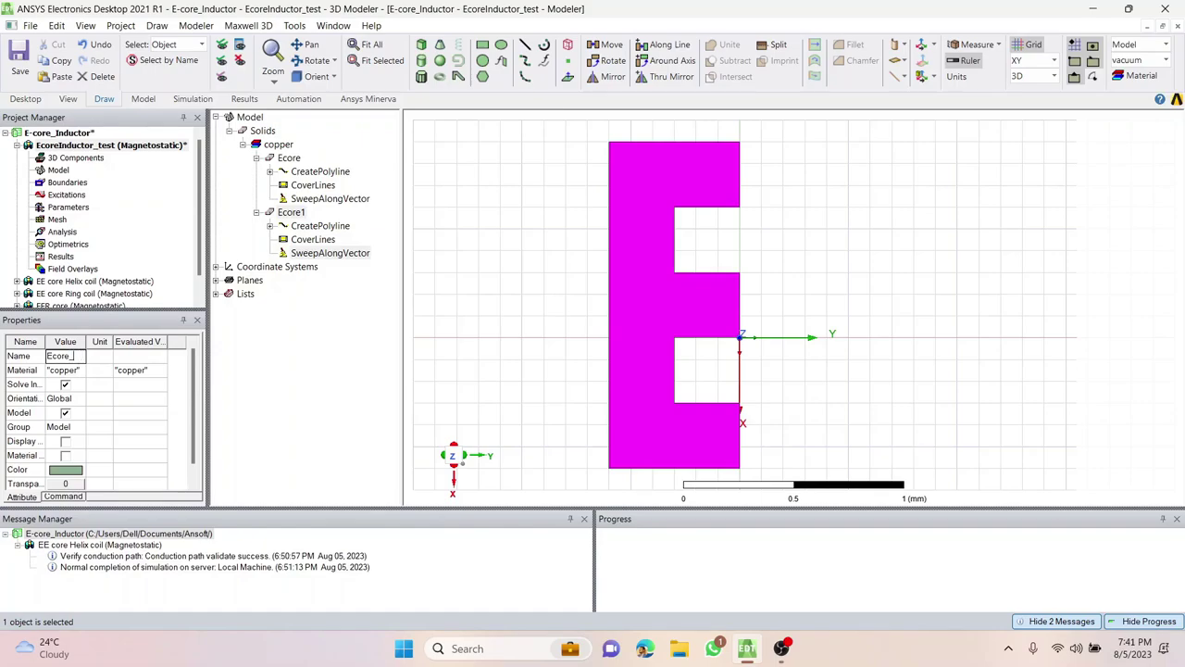
{"action": "type", "text": "_mirror"}
{"action": "key", "text": "Return"}
{"action": "left_click", "coordinate": [323, 364]}
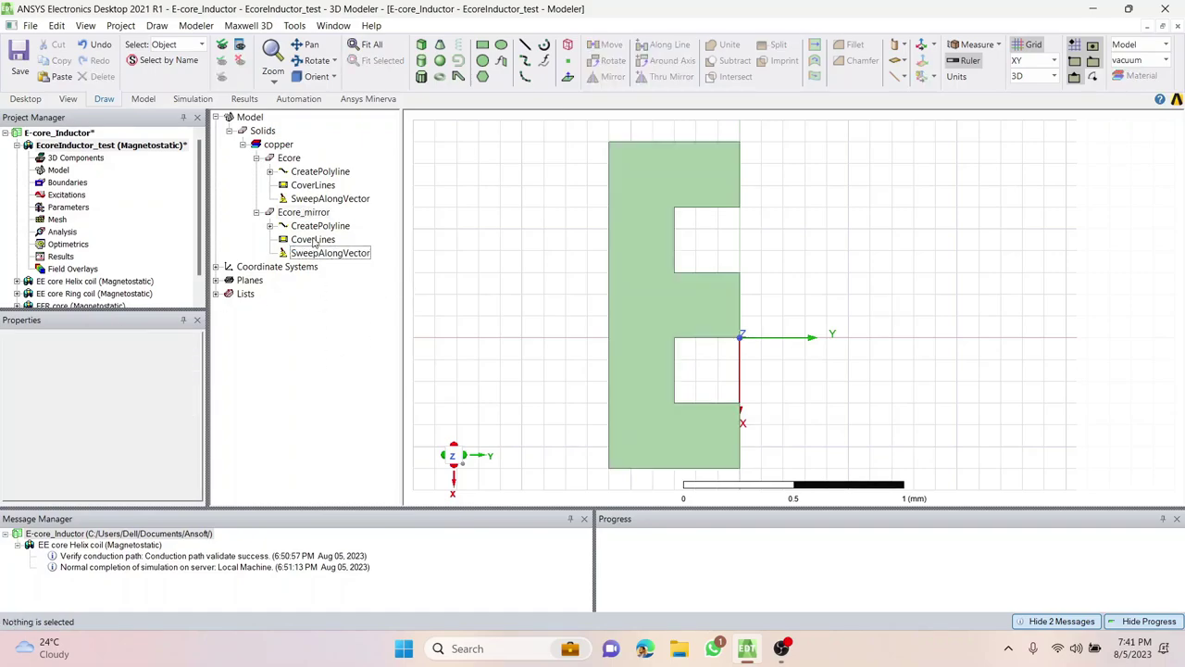
Mirror the Ecore_mirror solid about a plane anchored at (-0.876, 0, 0) mm on the core's open face, with its normal along +Y.
{"action": "left_click", "coordinate": [311, 215]}
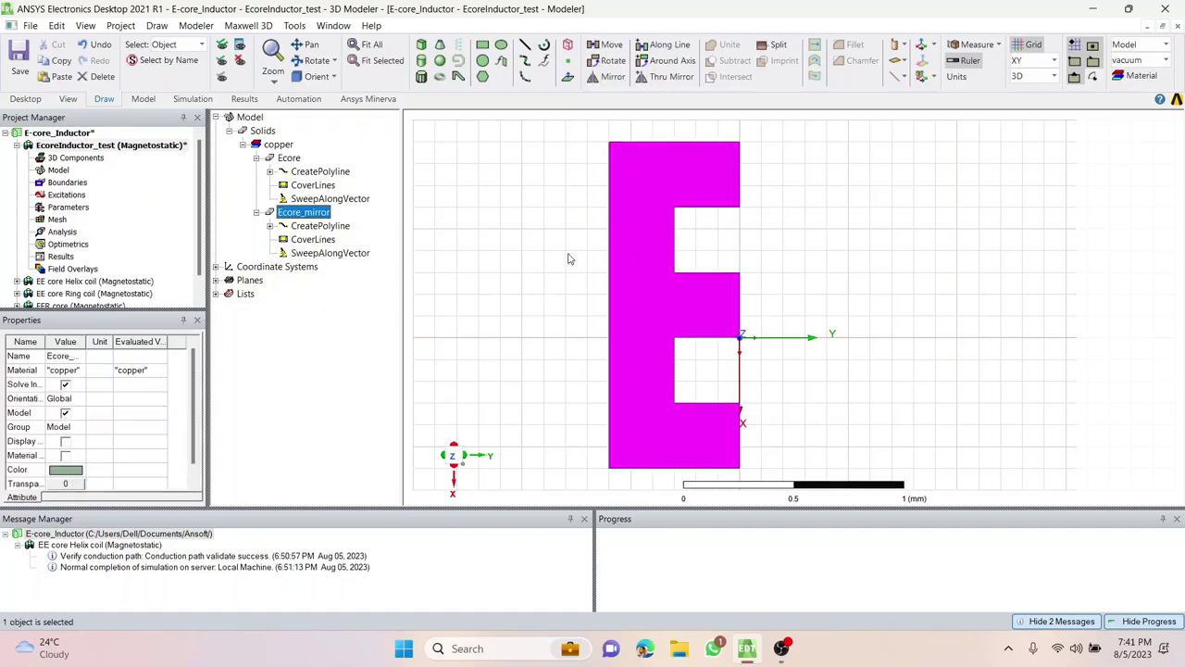
{"action": "left_click", "coordinate": [290, 158]}
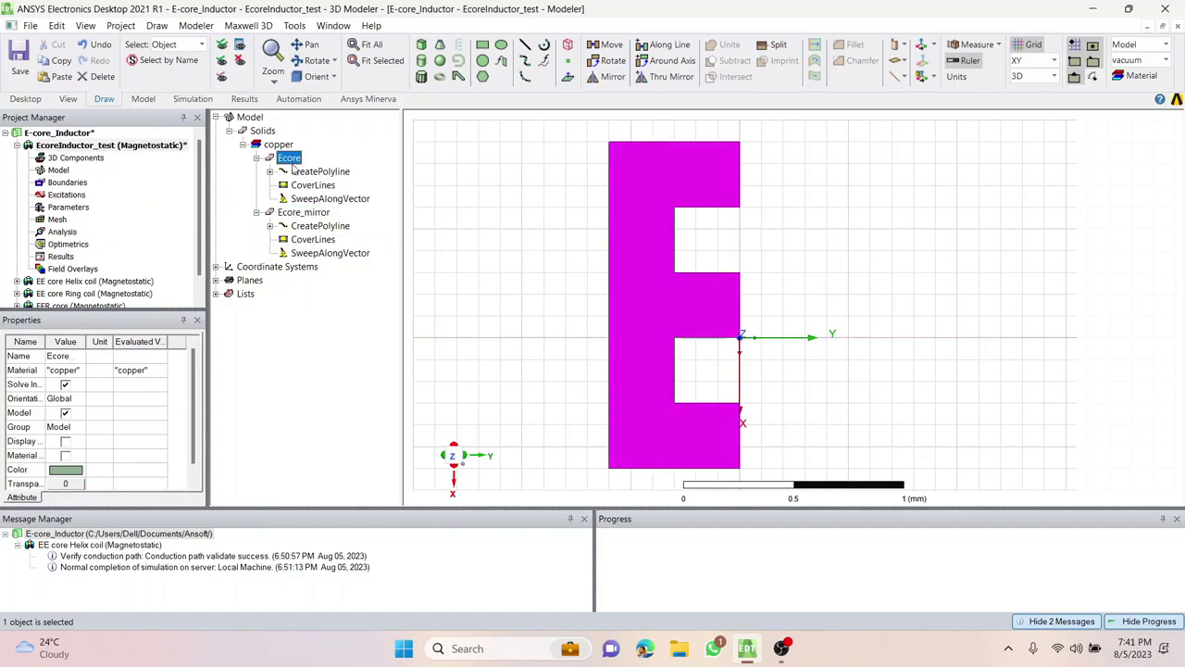
{"action": "left_click", "coordinate": [303, 214]}
{"action": "left_click", "coordinate": [288, 159]}
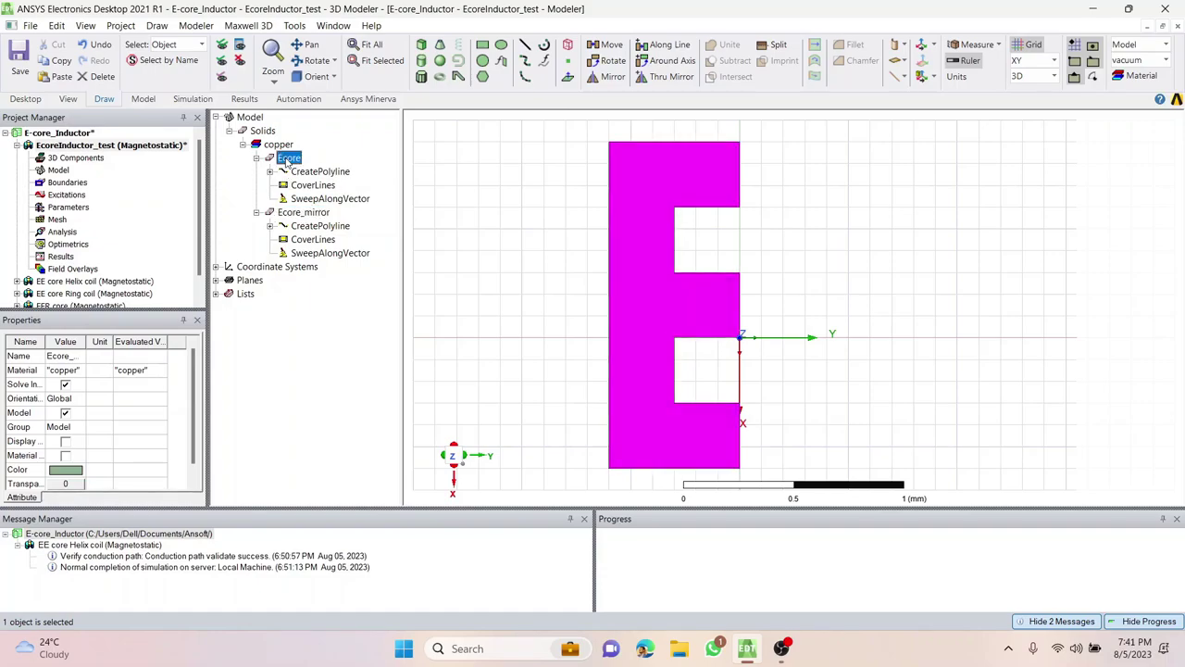
{"action": "left_click", "coordinate": [306, 213]}
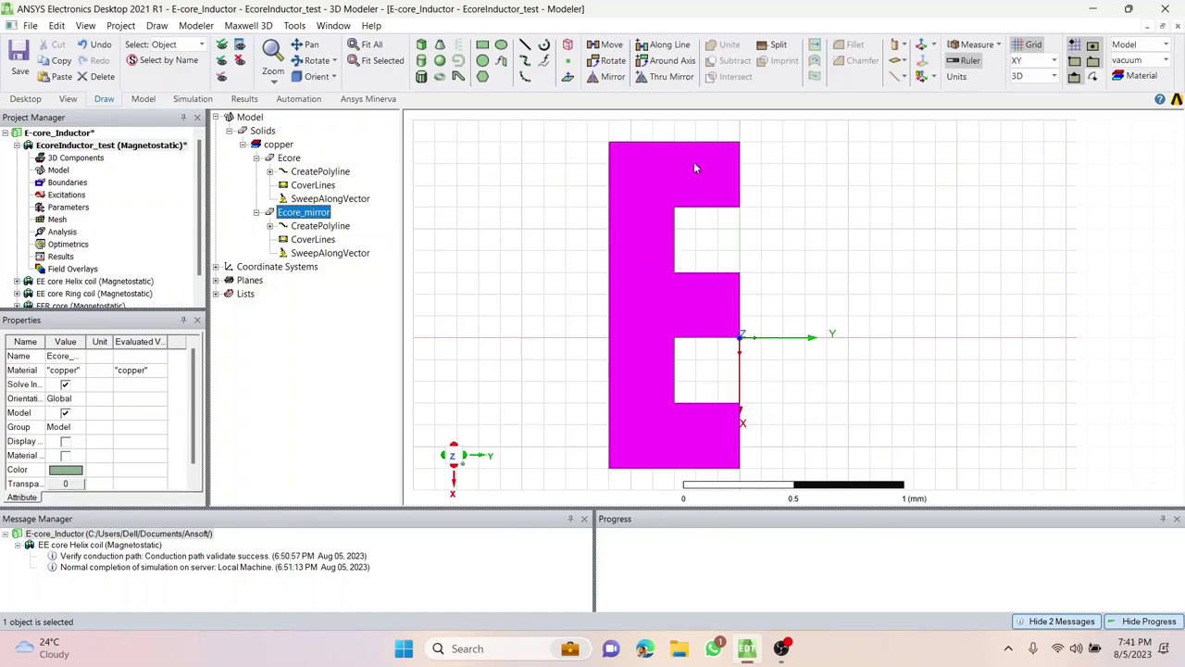
{"action": "scroll", "coordinate": [732, 144], "scroll_direction": "up", "scroll_amount": 5}
{"action": "scroll", "coordinate": [724, 149], "scroll_direction": "up", "scroll_amount": 3}
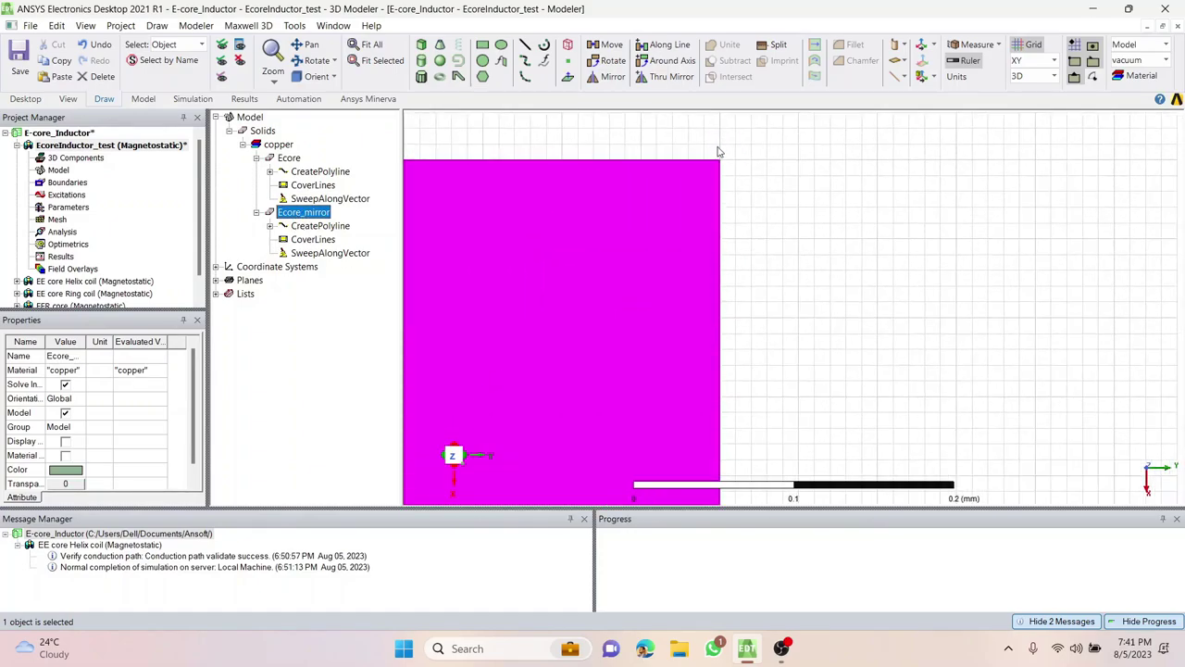
{"action": "left_click", "coordinate": [603, 80]}
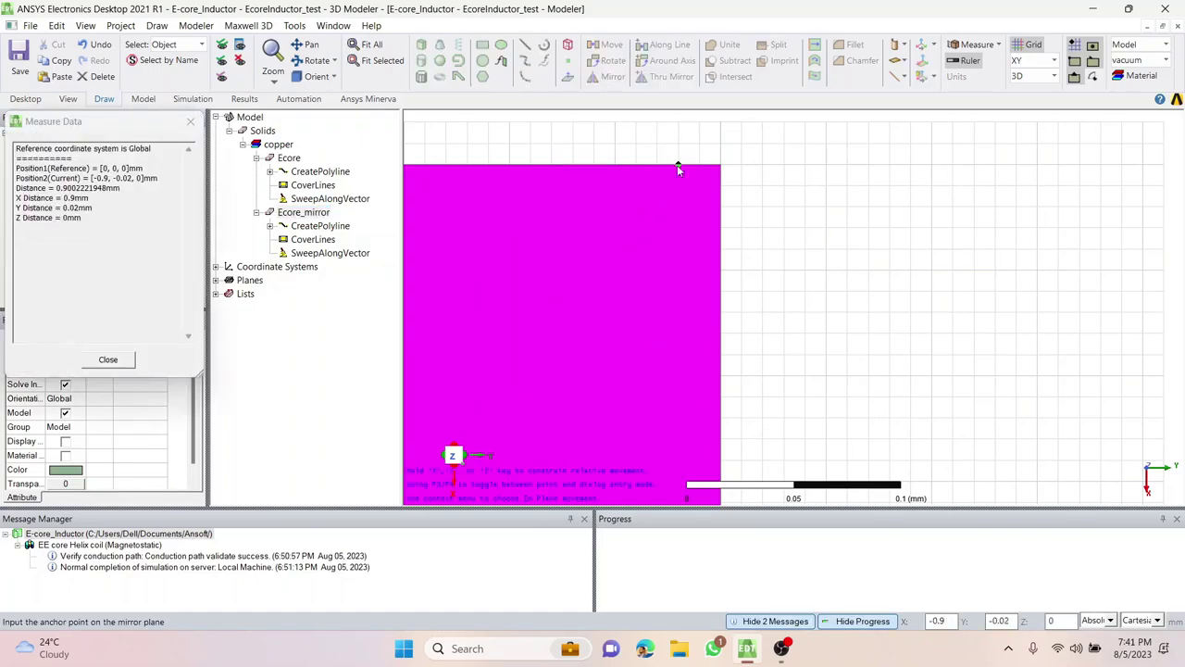
{"action": "scroll", "coordinate": [718, 213], "scroll_direction": "up", "scroll_amount": 3}
{"action": "scroll", "coordinate": [741, 222], "scroll_direction": "up", "scroll_amount": 1}
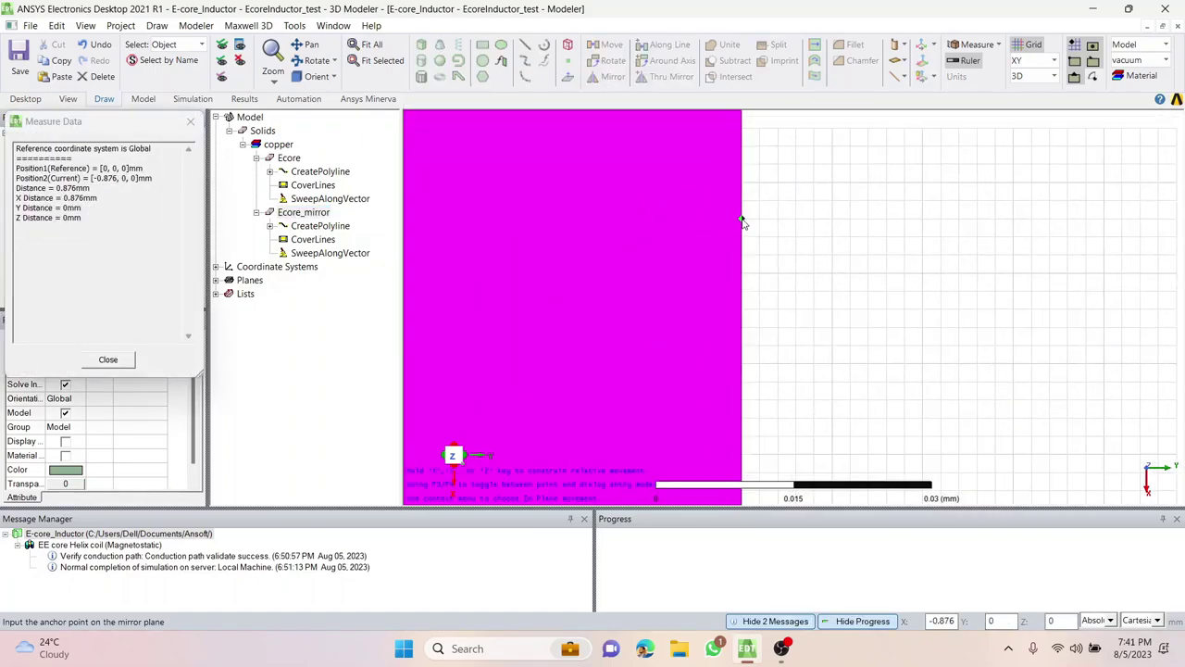
{"action": "left_click", "coordinate": [741, 220]}
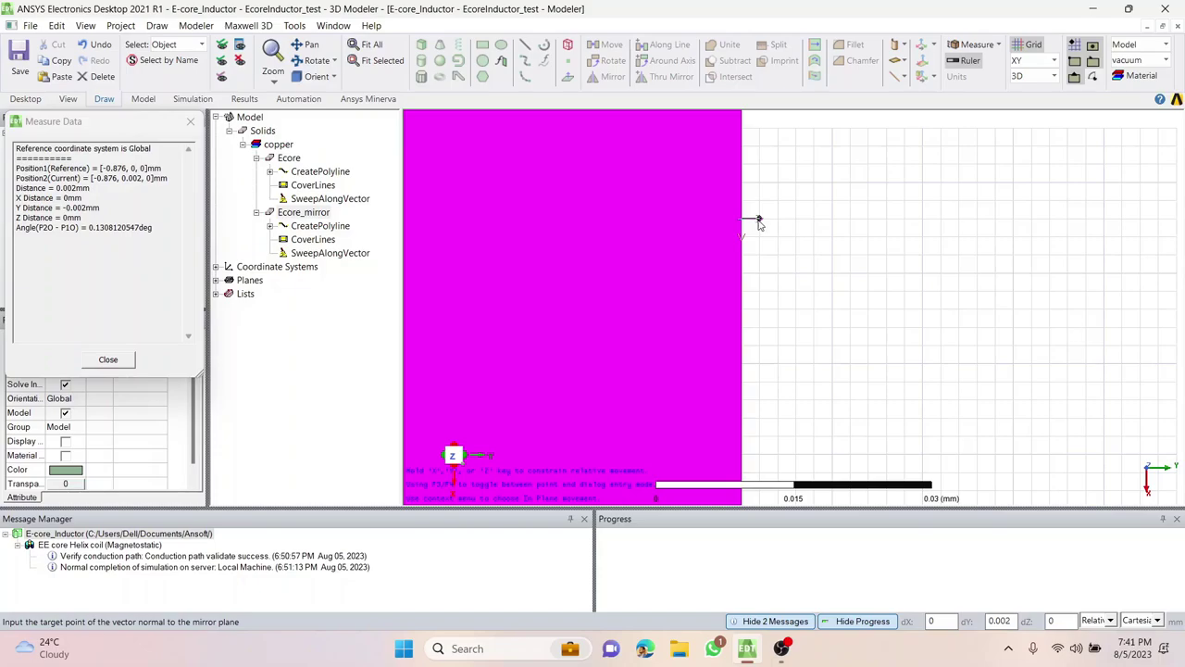
{"action": "left_click", "coordinate": [757, 222]}
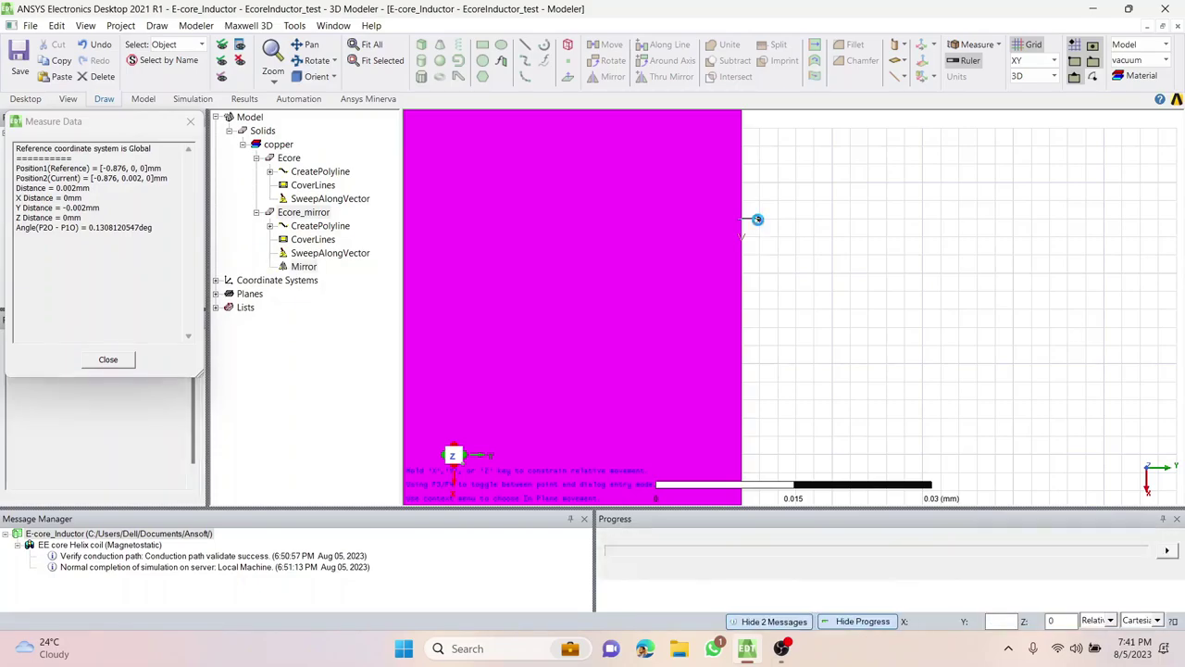
{"action": "left_click", "coordinate": [746, 453]}
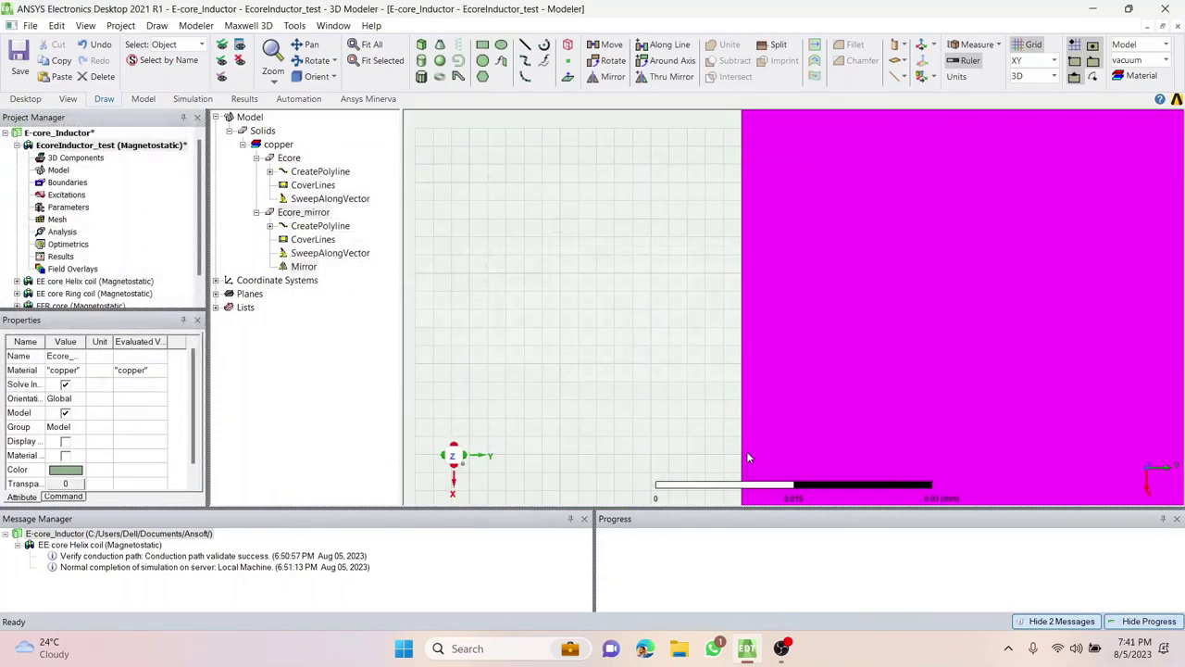
Examine the seam between the Ecore and Ecore_mirror halves up close, and the complete core in a 3D view.
{"action": "scroll", "coordinate": [654, 321], "scroll_direction": "down", "scroll_amount": 5}
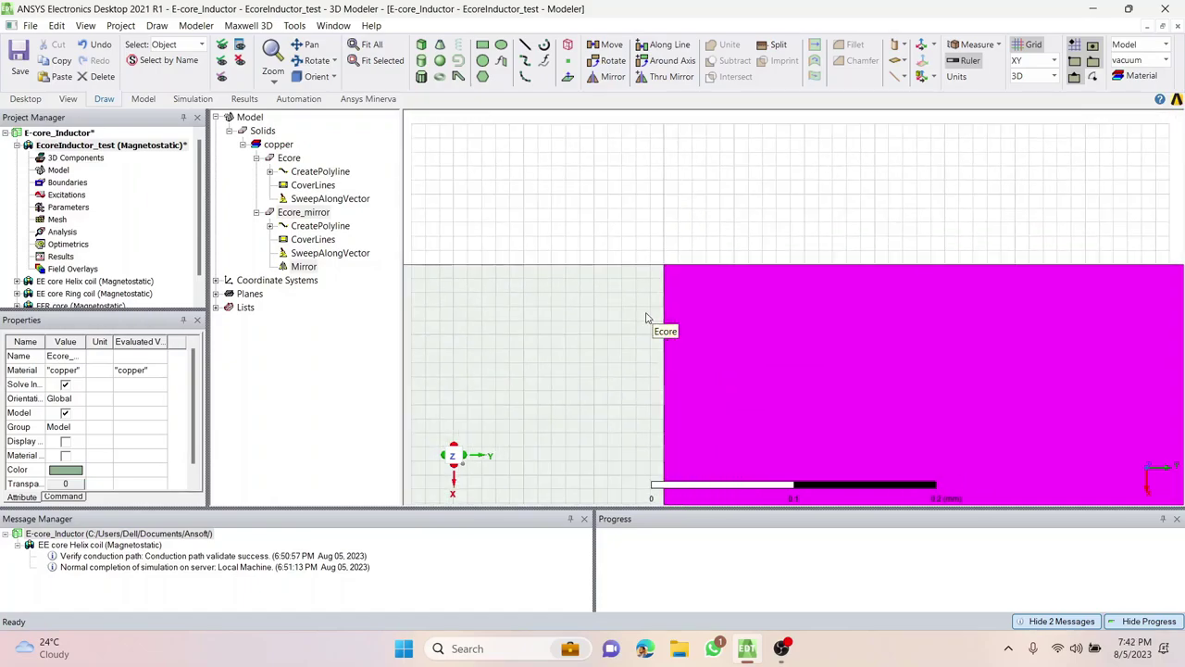
{"action": "left_click", "coordinate": [382, 44]}
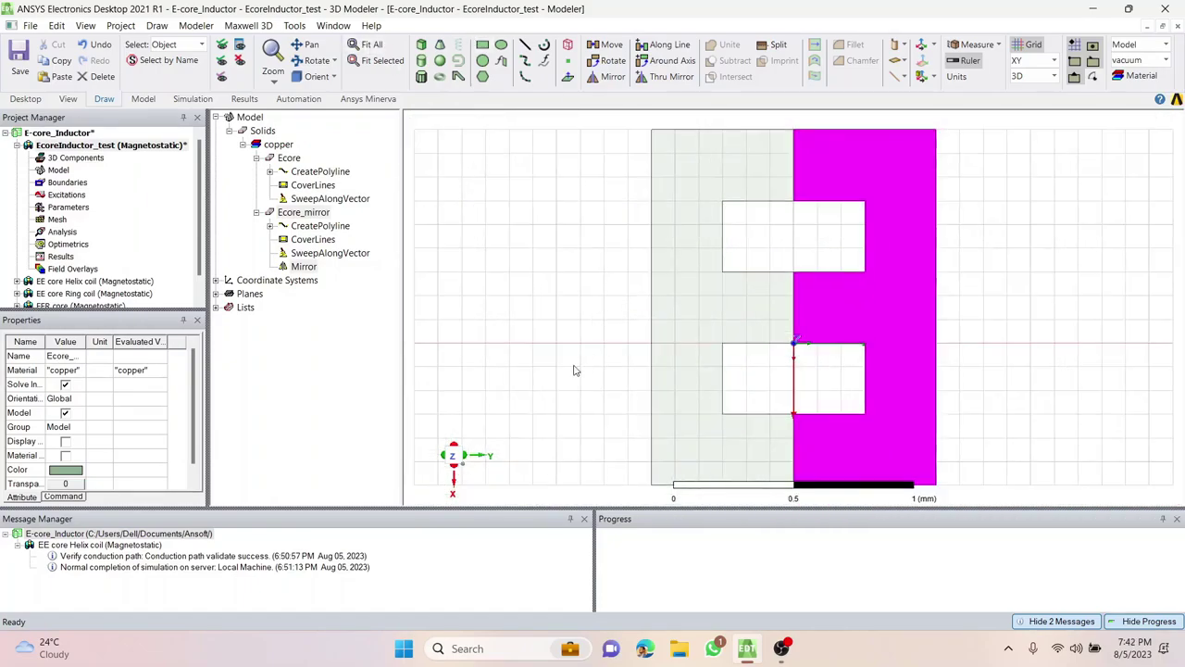
{"action": "left_click", "coordinate": [556, 360]}
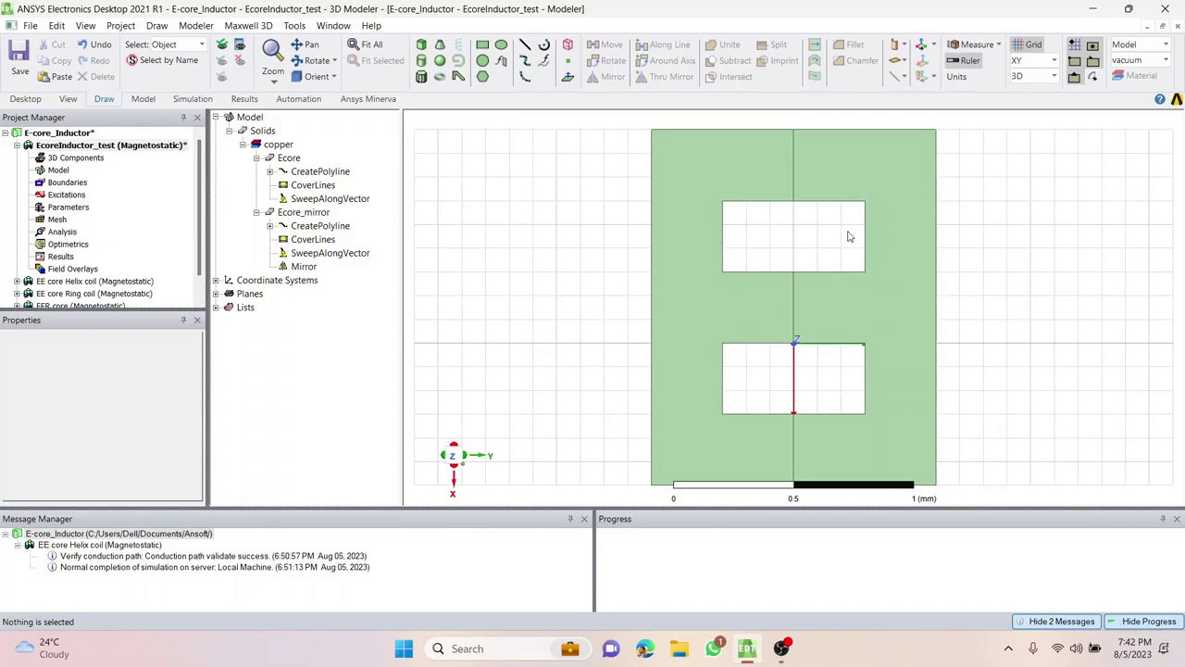
{"action": "scroll", "coordinate": [808, 202], "scroll_direction": "up", "scroll_amount": 4}
{"action": "scroll", "coordinate": [776, 200], "scroll_direction": "up", "scroll_amount": 8}
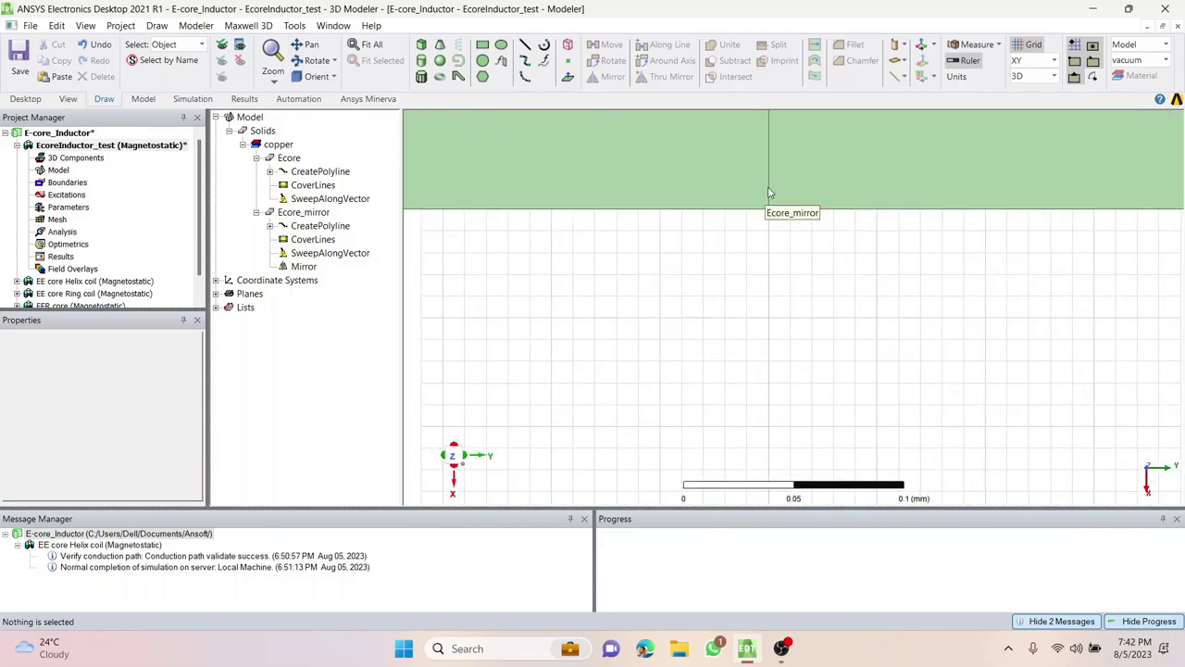
{"action": "scroll", "coordinate": [774, 208], "scroll_direction": "up", "scroll_amount": 3}
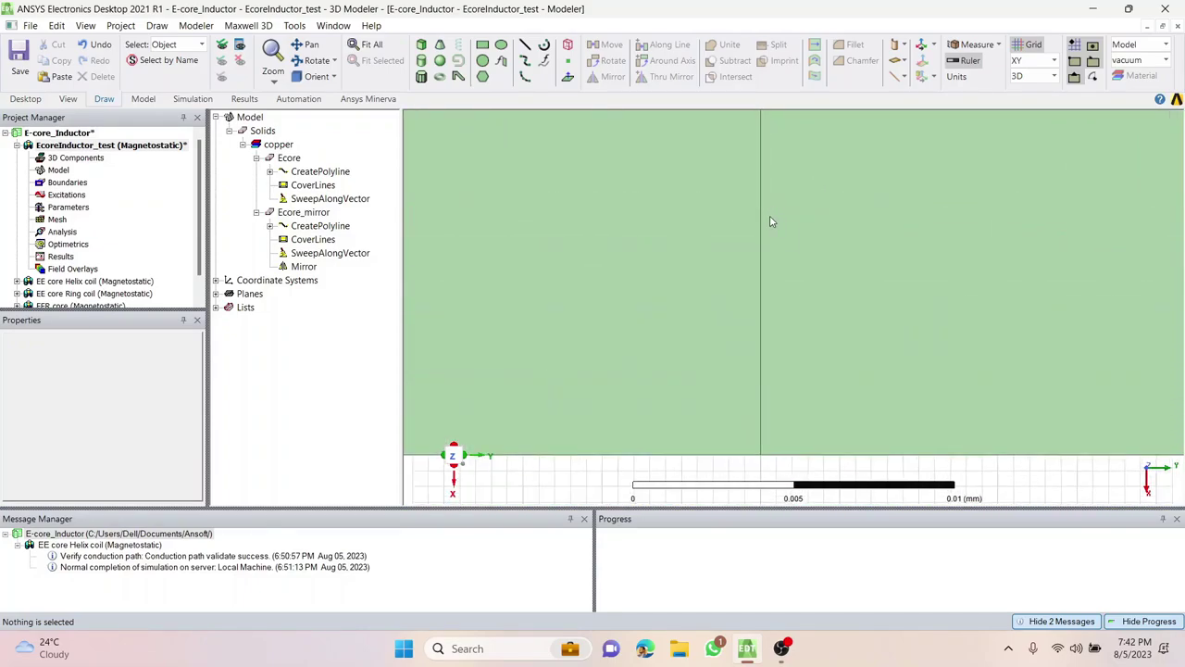
{"action": "scroll", "coordinate": [765, 227], "scroll_direction": "down", "scroll_amount": 4}
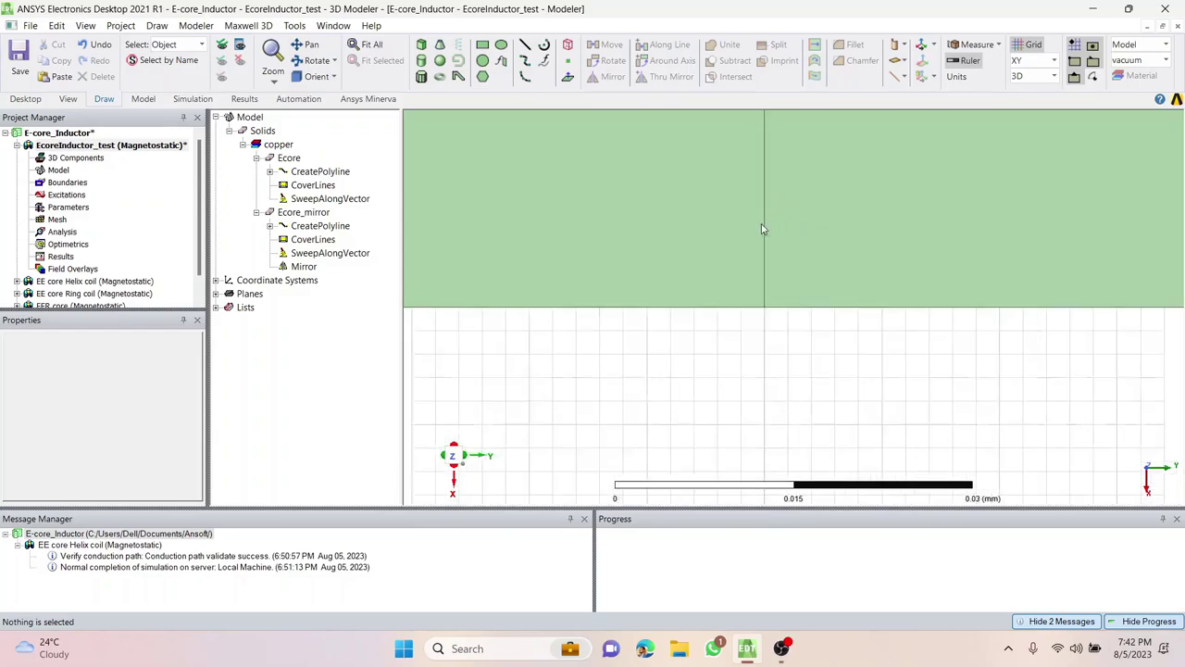
{"action": "left_click", "coordinate": [372, 45]}
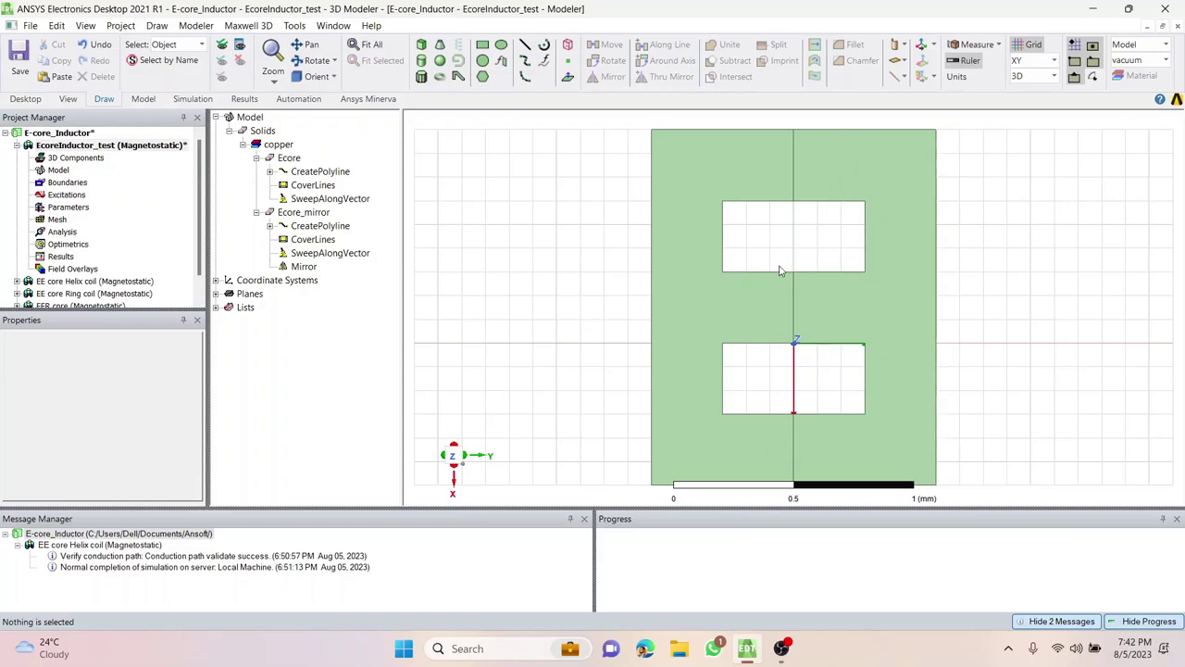
{"action": "left_click_drag", "start_coordinate": [558, 299], "coordinate": [513, 265], "text": "alt"}
{"action": "double_click", "coordinate": [523, 223], "text": "alt"}
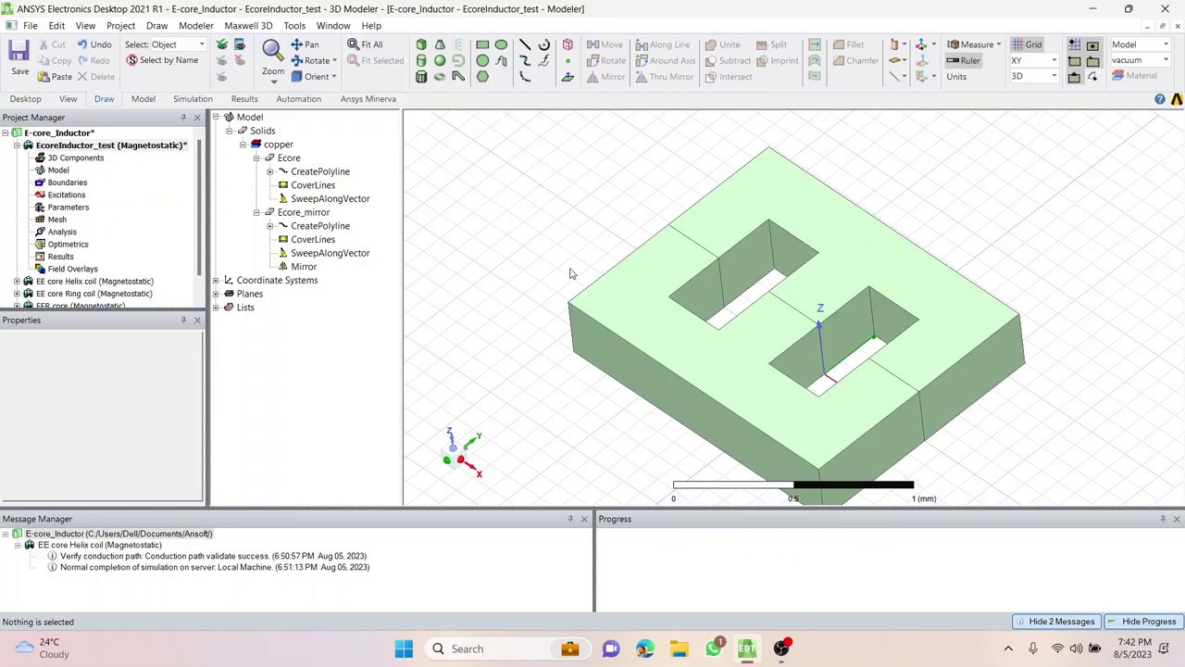
{"action": "left_click", "coordinate": [366, 44]}
Orient the view to Top (-Z) and hide the Ecore_mirror half.
{"action": "left_click", "coordinate": [322, 76]}
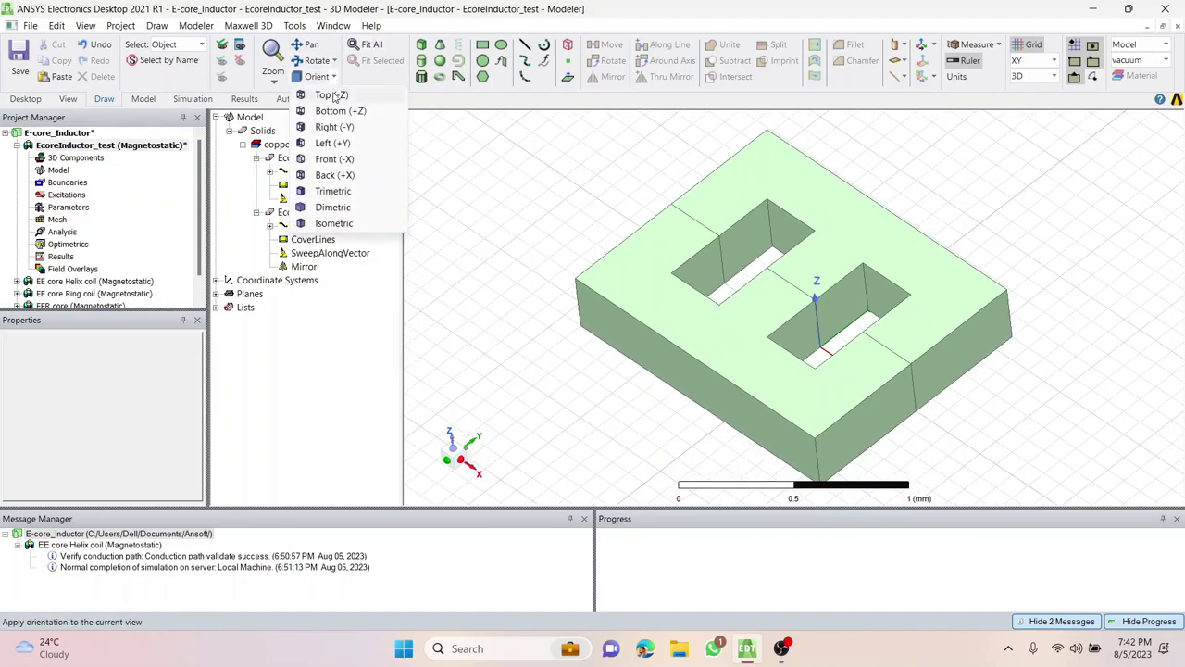
{"action": "left_click", "coordinate": [335, 94]}
{"action": "left_click", "coordinate": [883, 176]}
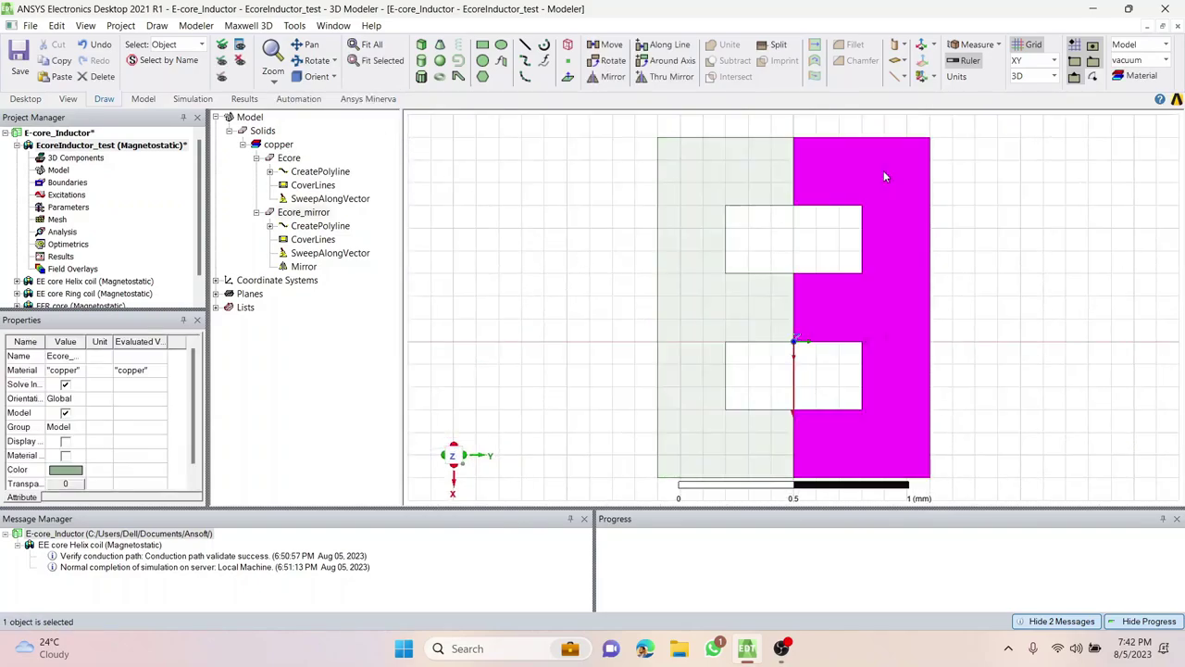
{"action": "left_click", "coordinate": [241, 61]}
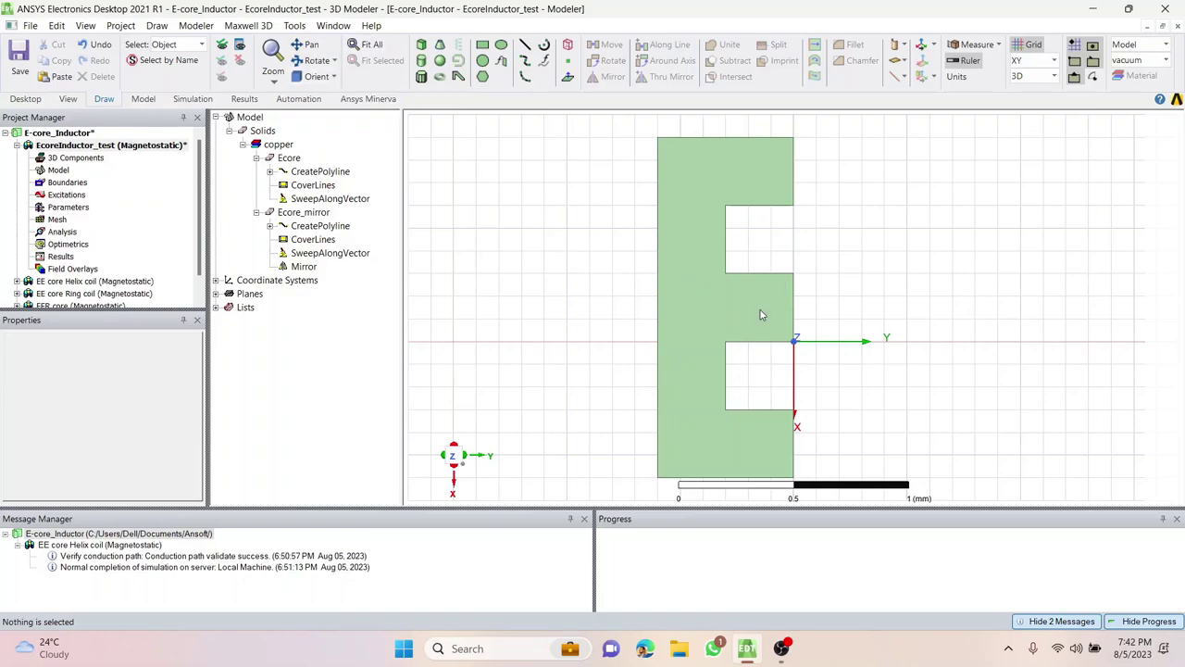
Examine the open leg faces of the Ecore half from several angles, finishing close up in the Right (-Y) orientation.
{"action": "mouse_move", "coordinate": [761, 315]}
{"action": "left_mouse_down", "text": "alt"}
{"action": "mouse_move", "coordinate": [682, 308]}
{"action": "mouse_move", "coordinate": [698, 305]}
{"action": "left_mouse_up", "text": "alt"}
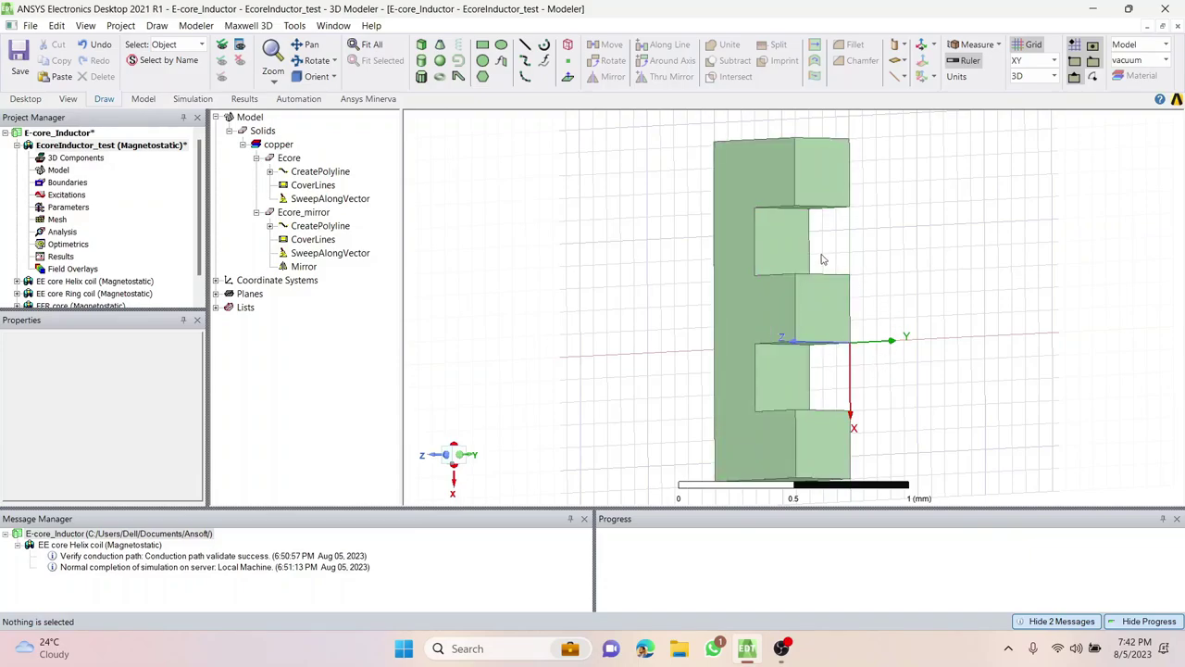
{"action": "left_click_drag", "start_coordinate": [838, 370], "coordinate": [788, 322], "text": "alt"}
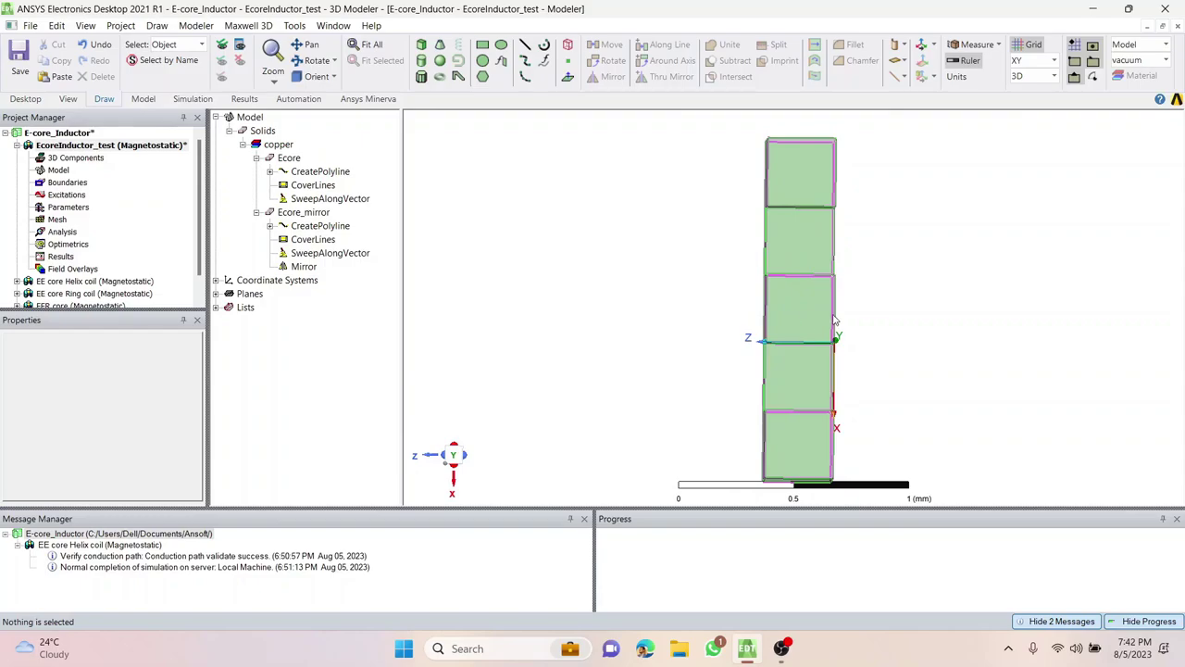
{"action": "left_click_drag", "start_coordinate": [809, 294], "coordinate": [806, 293], "text": "alt"}
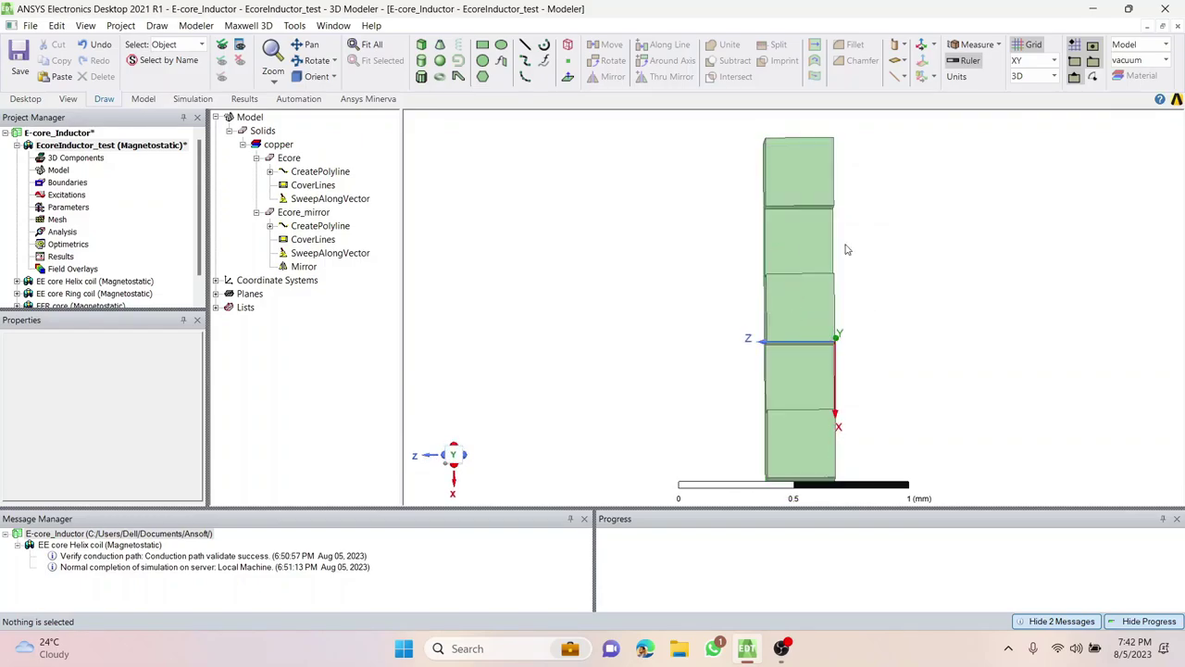
{"action": "left_click_drag", "start_coordinate": [684, 321], "coordinate": [816, 324], "text": "alt"}
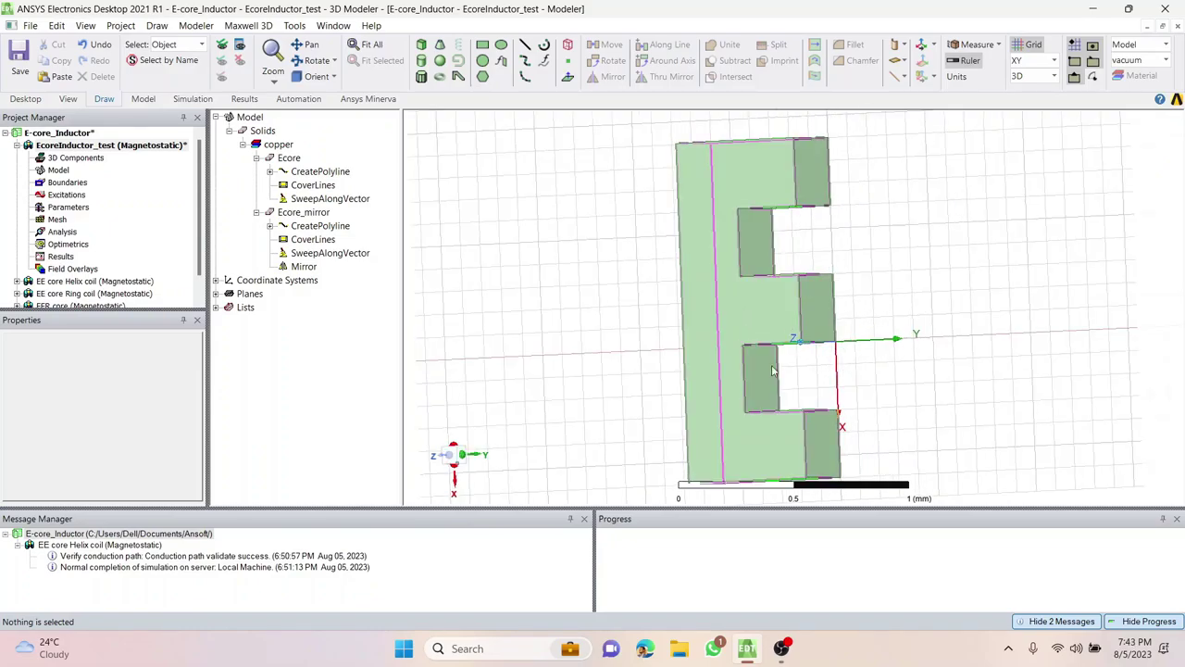
{"action": "left_click", "coordinate": [318, 76]}
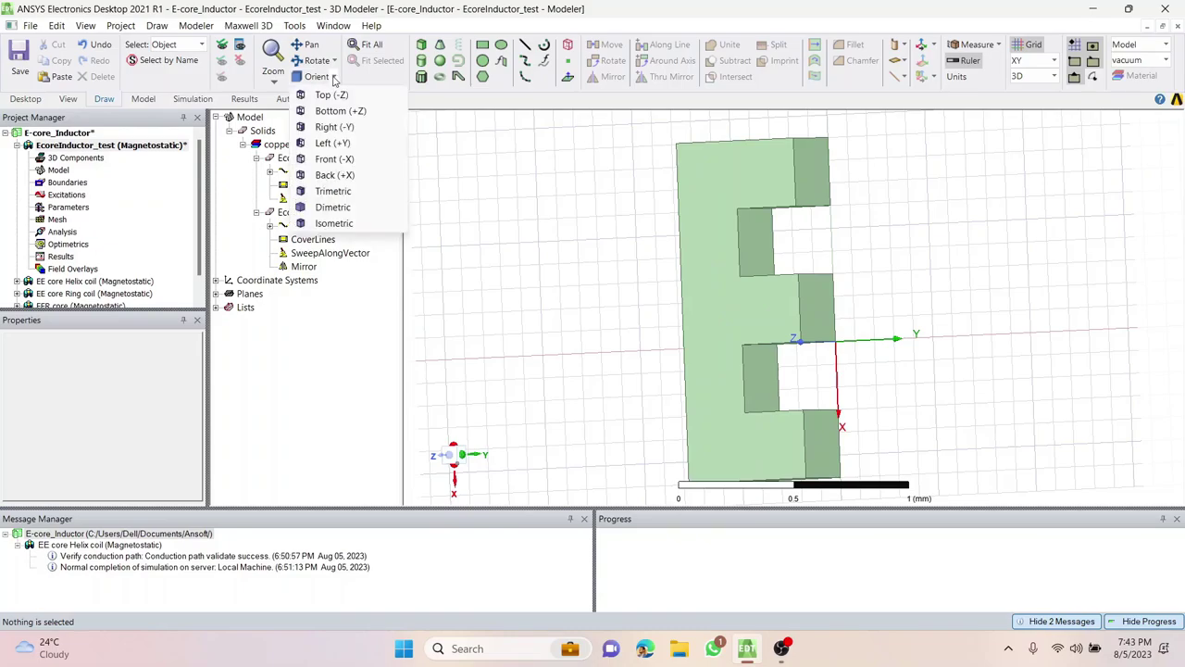
{"action": "left_click", "coordinate": [341, 162]}
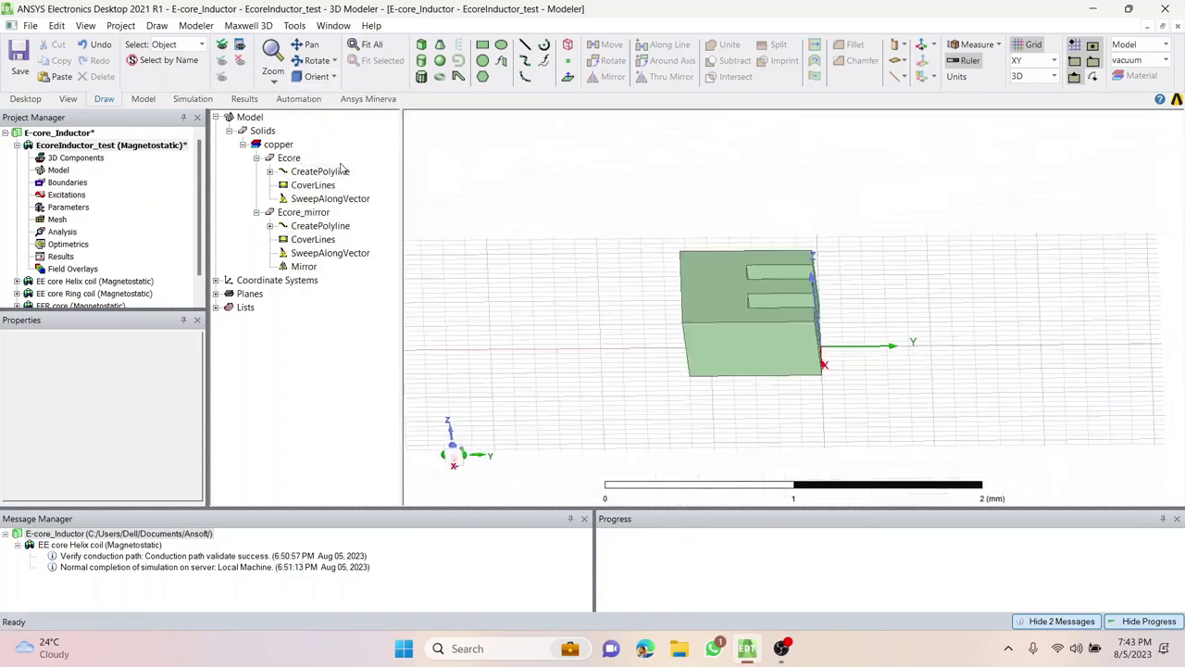
{"action": "left_click", "coordinate": [333, 77]}
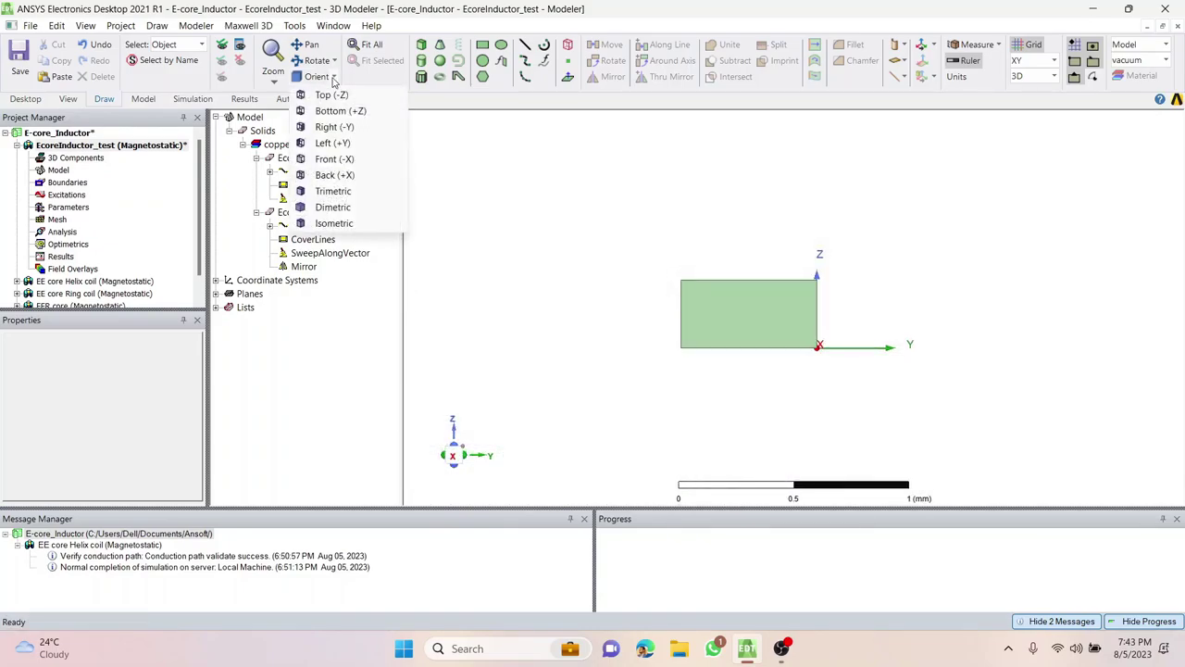
{"action": "left_click", "coordinate": [332, 143]}
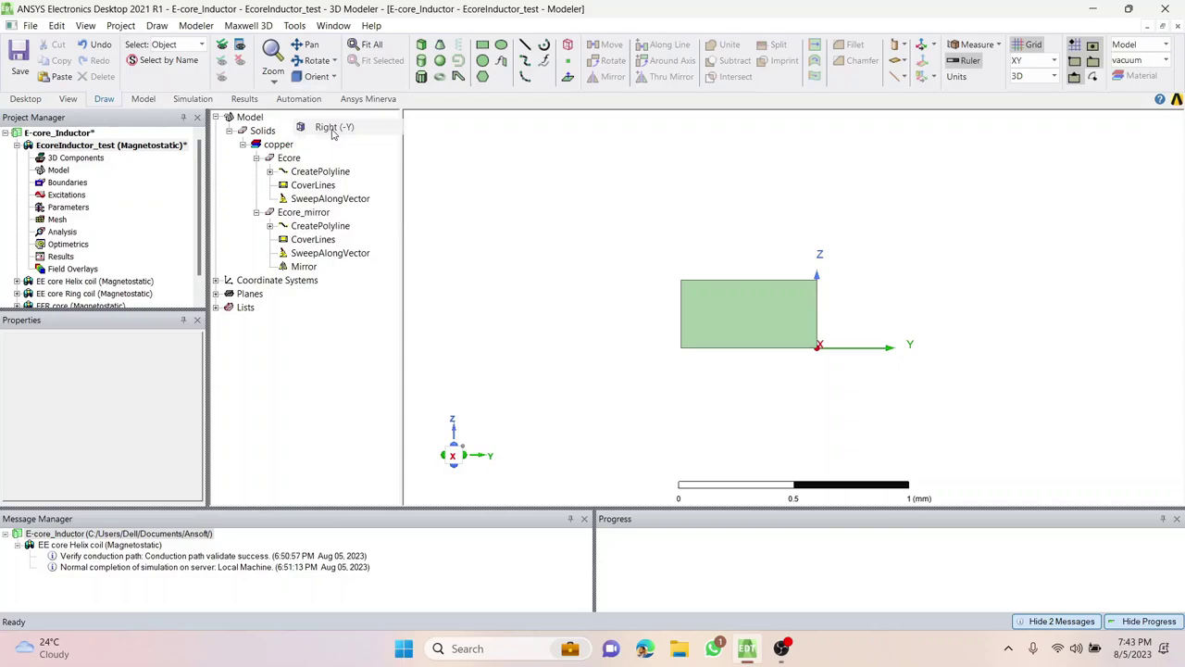
{"action": "left_click", "coordinate": [814, 401]}
{"action": "scroll", "coordinate": [782, 333], "scroll_direction": "up", "scroll_amount": 4}
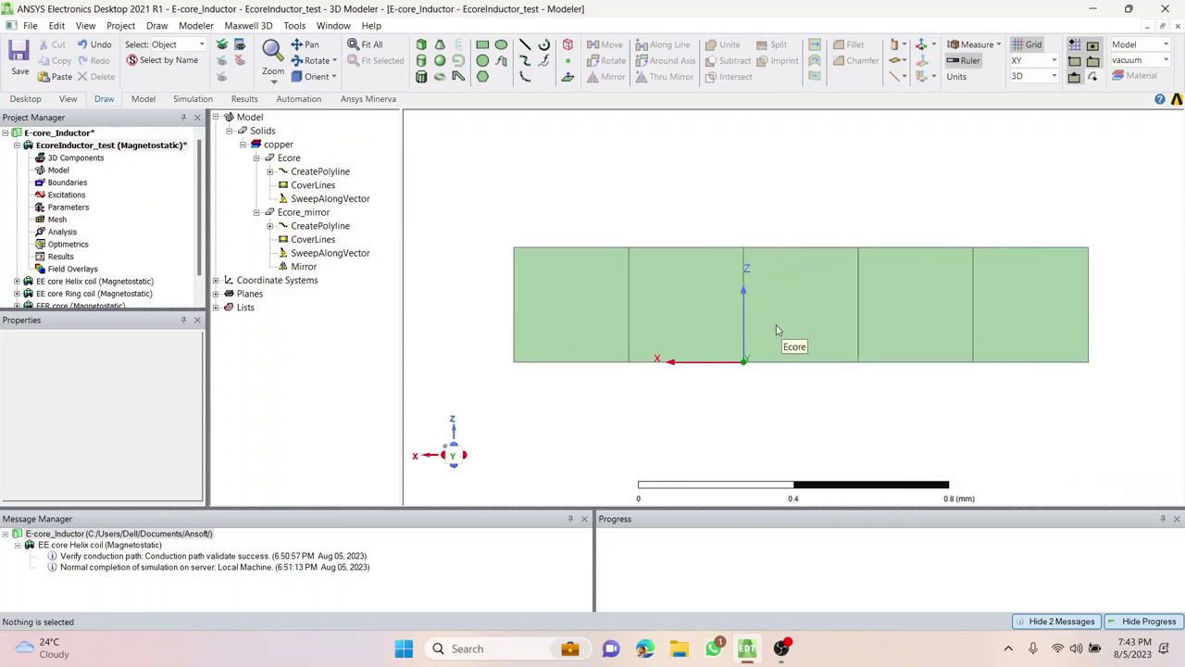
{"action": "scroll", "coordinate": [761, 192], "scroll_direction": "up", "scroll_amount": 1}
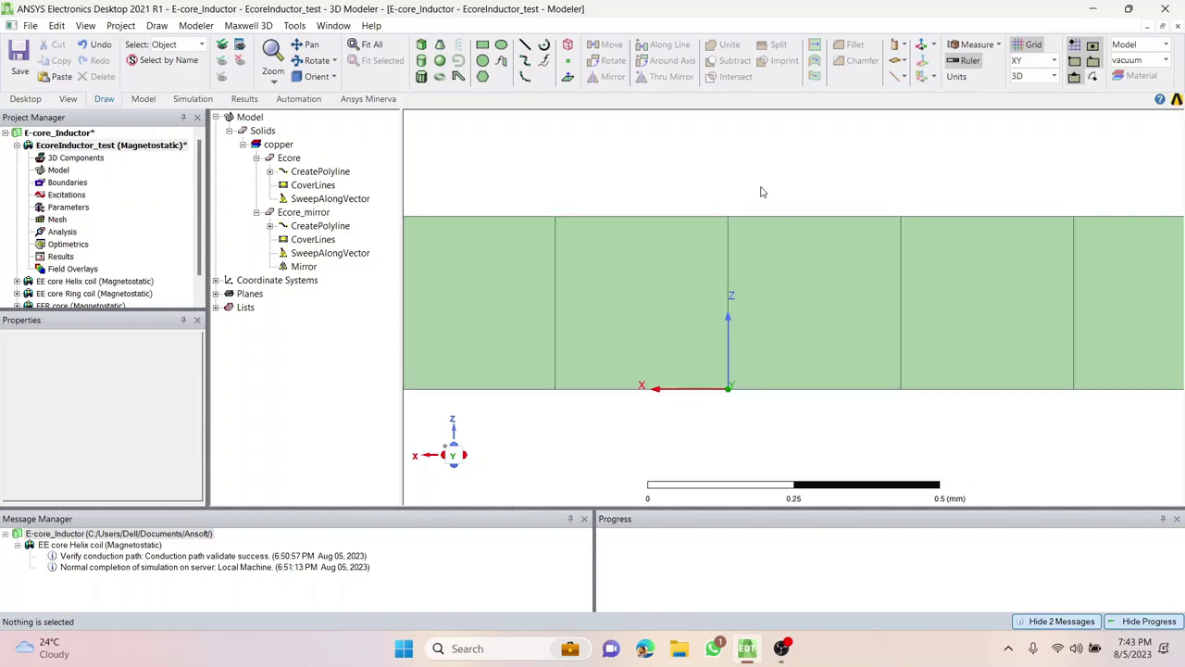
{"action": "middle_click_drag", "start_coordinate": [896, 191], "coordinate": [818, 167]}
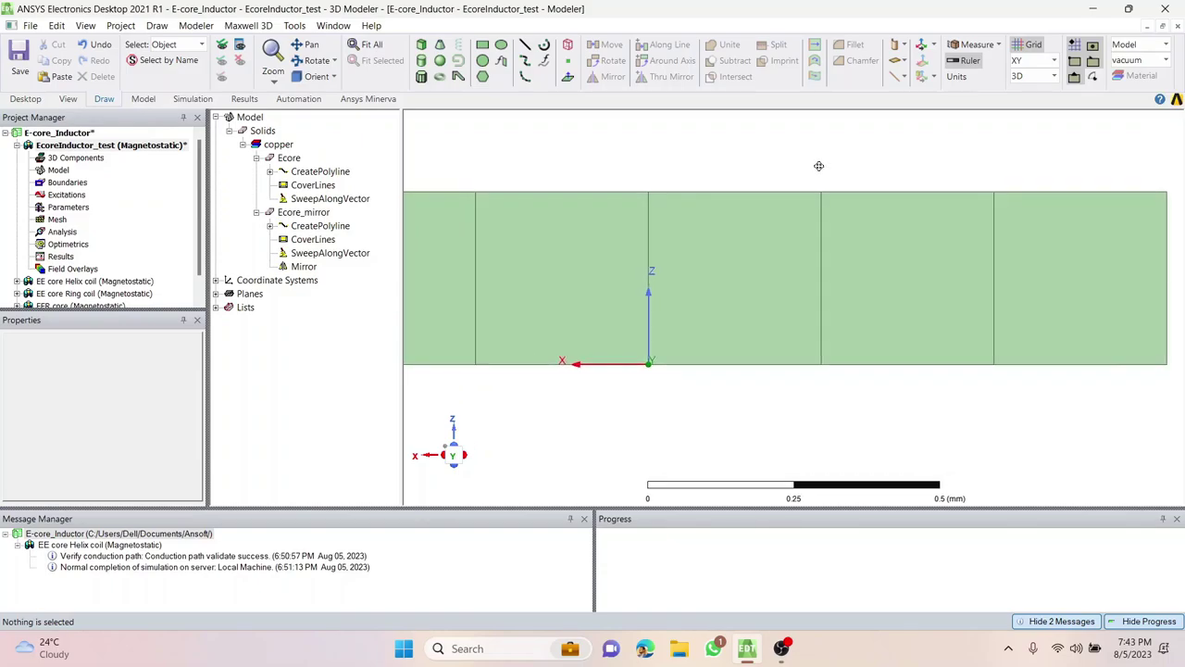
Set the drawing plane to XZ for modelling on the open leg faces of the core.
{"action": "left_click", "coordinate": [1040, 62]}
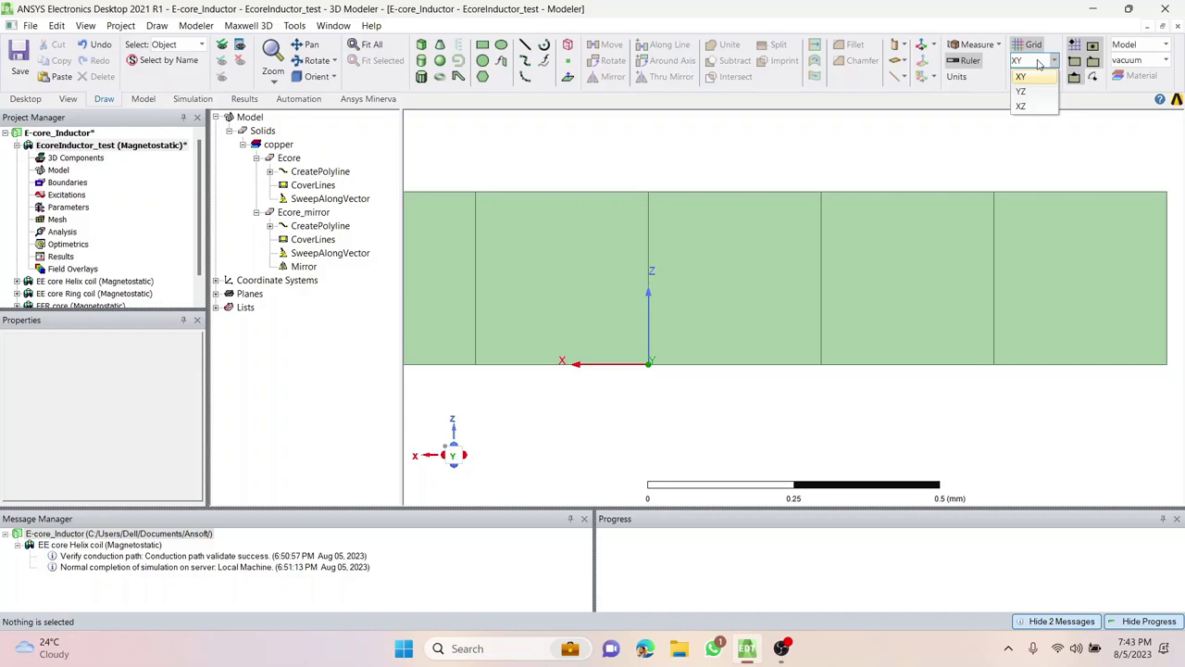
{"action": "left_click", "coordinate": [1035, 107]}
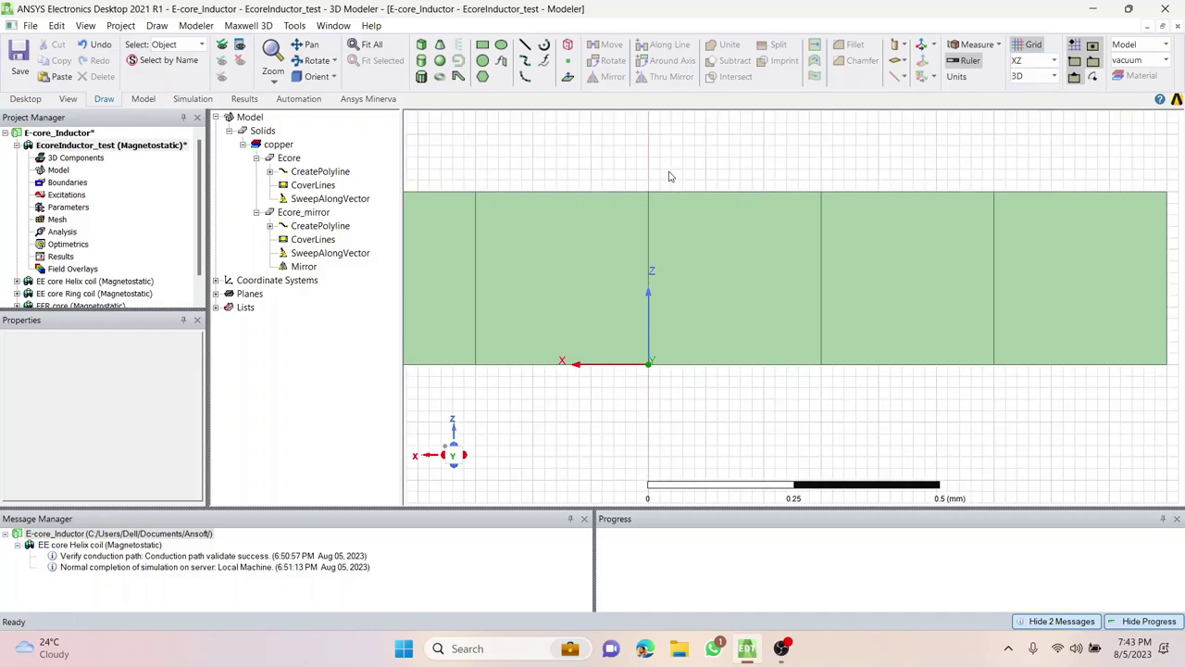
{"action": "left_click_drag", "start_coordinate": [665, 170], "coordinate": [712, 170], "text": "shift"}
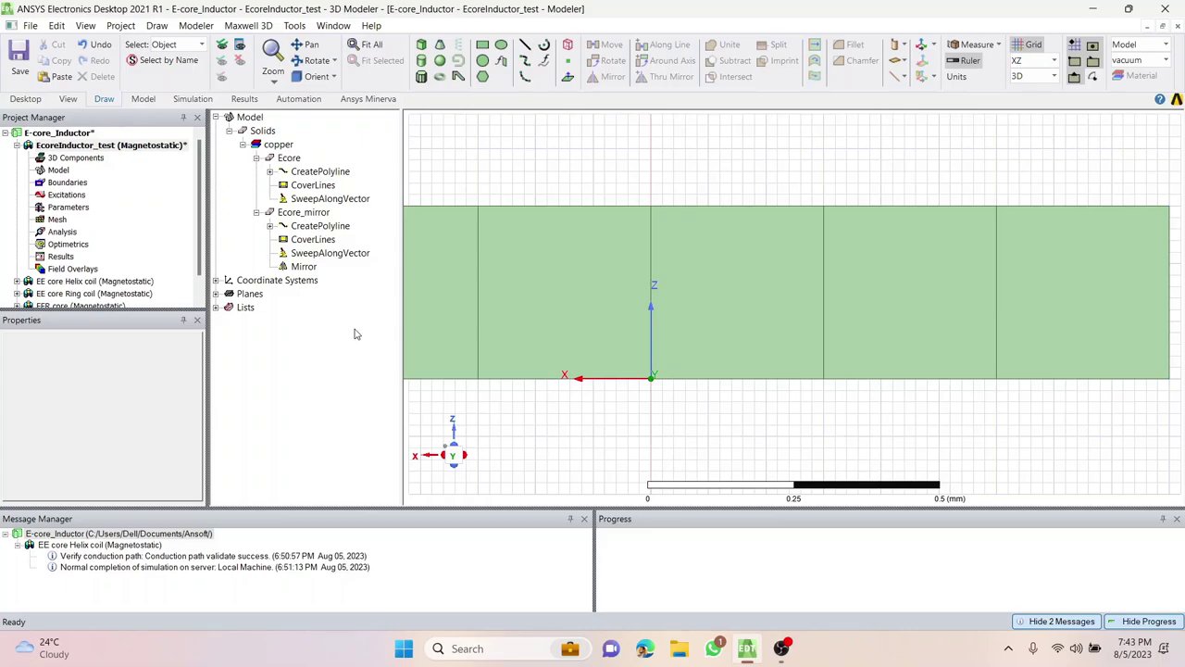
Begin a SegmentedHelix PolygonHelix user-defined primitive with 0 polygon segments and a 0.0625 mm polygon radius.
{"action": "left_click", "coordinate": [158, 28]}
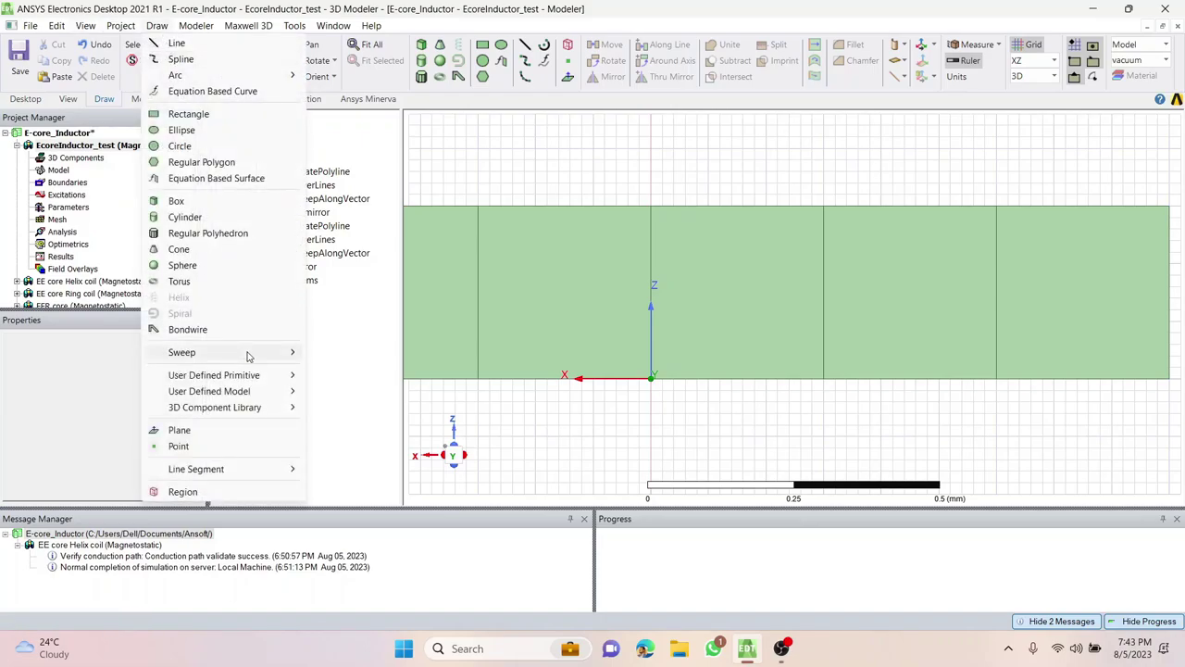
{"action": "mouse_move", "coordinate": [248, 357]}
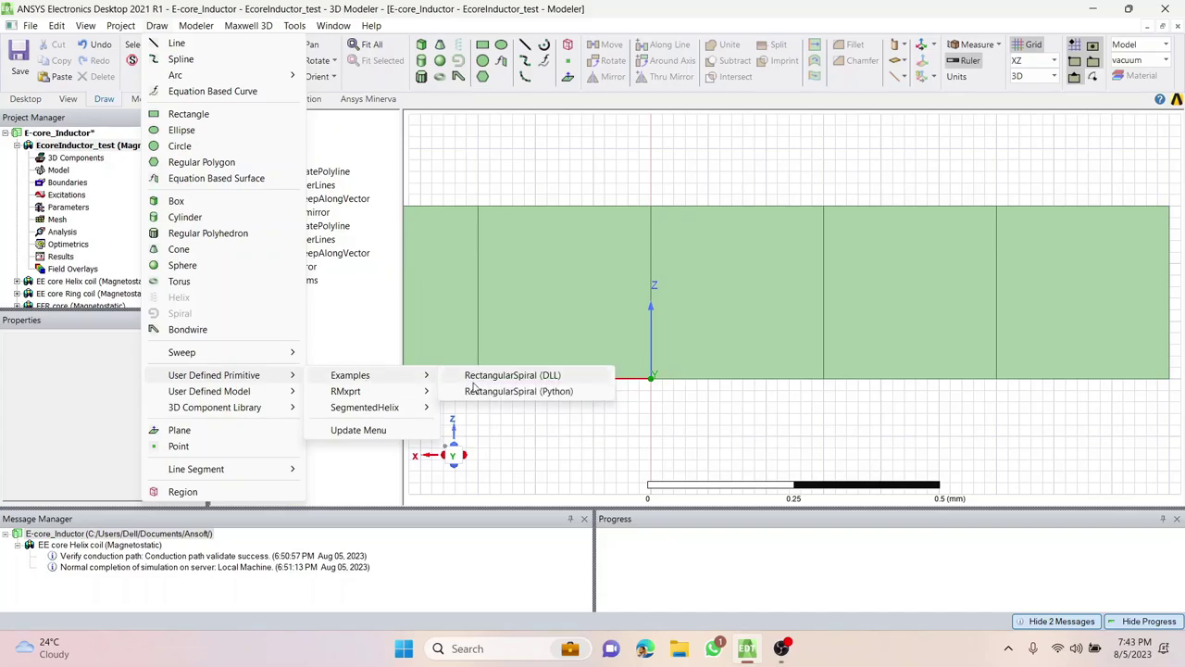
{"action": "mouse_move", "coordinate": [391, 408]}
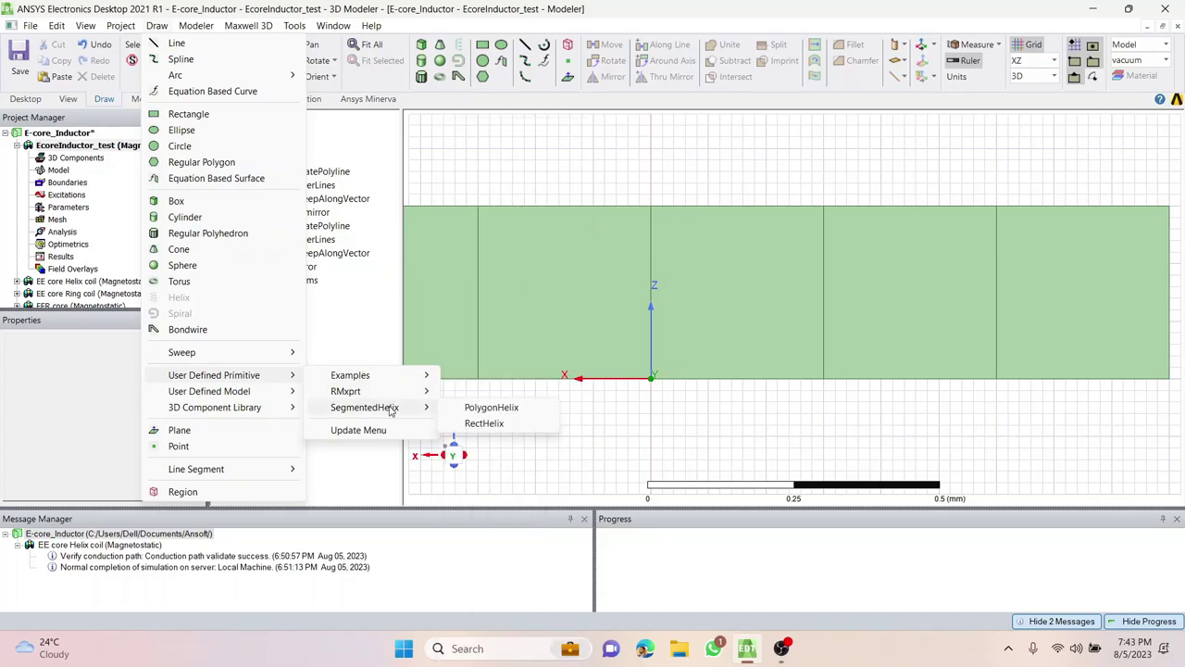
{"action": "left_click", "coordinate": [491, 408]}
{"action": "scroll", "coordinate": [518, 324], "scroll_direction": "down", "scroll_amount": 1}
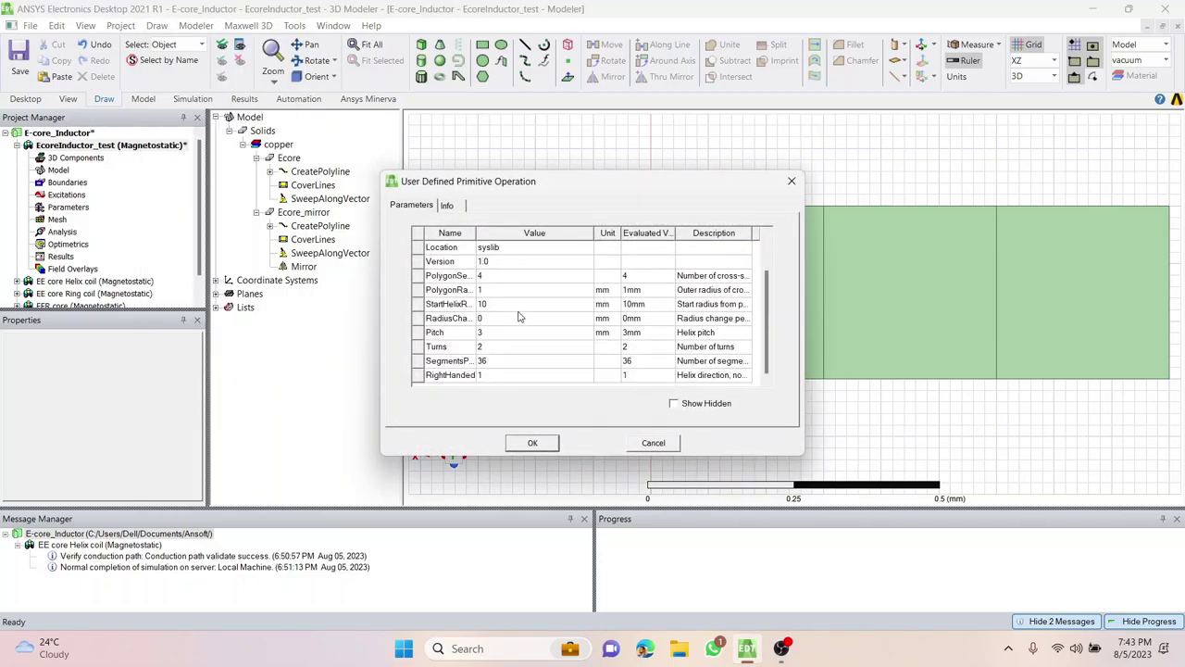
{"action": "left_click_drag", "start_coordinate": [562, 182], "coordinate": [336, 138]}
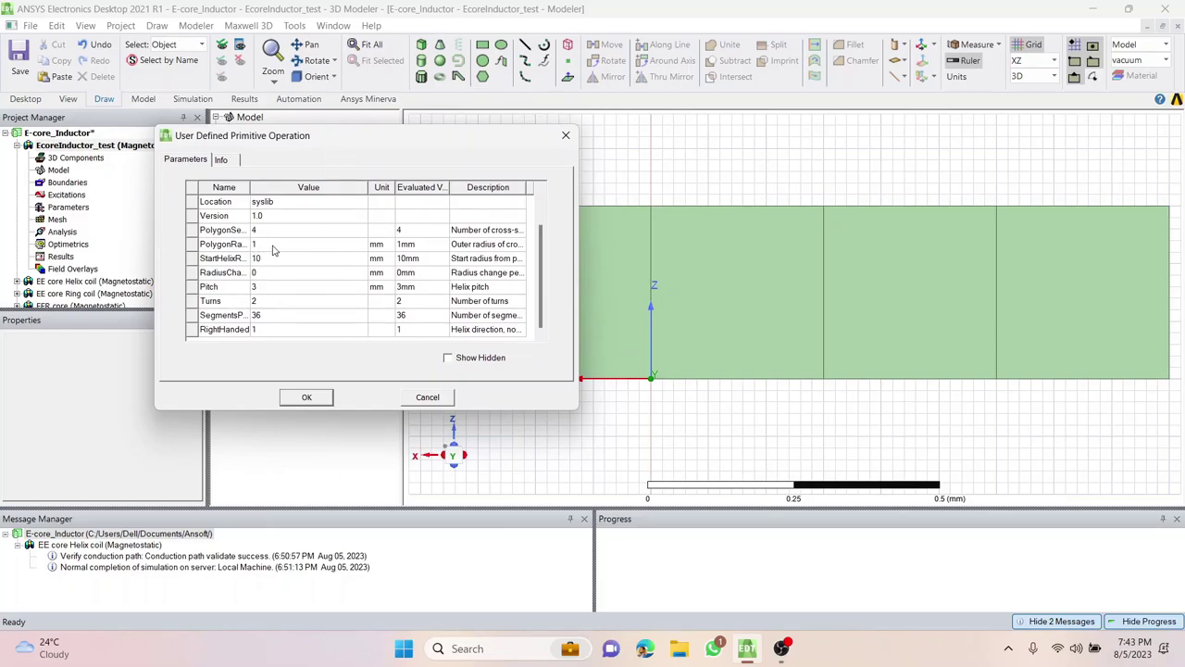
{"action": "left_click_drag", "start_coordinate": [247, 194], "coordinate": [274, 193]}
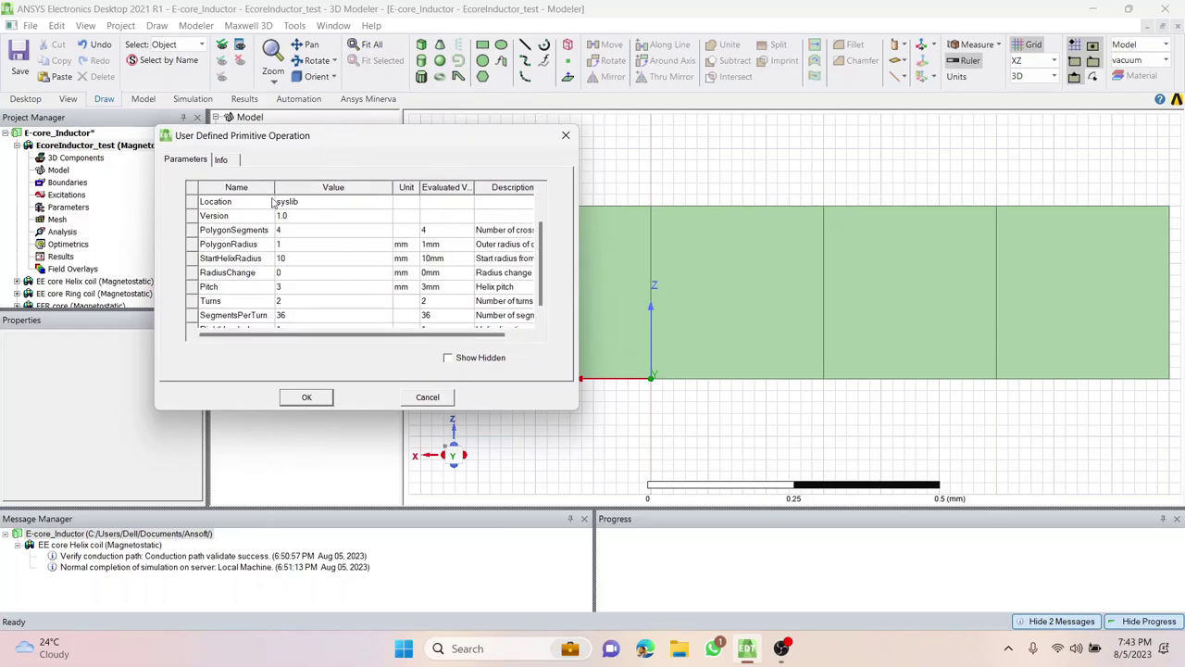
{"action": "left_click", "coordinate": [294, 230]}
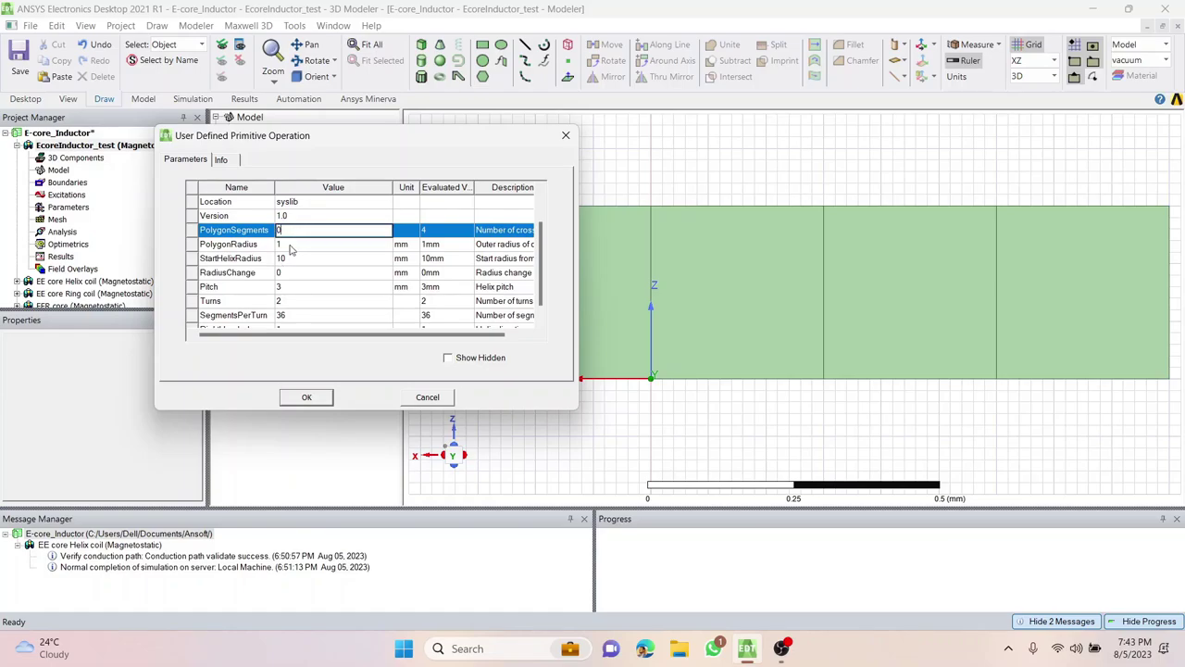
{"action": "left_click", "coordinate": [290, 244]}
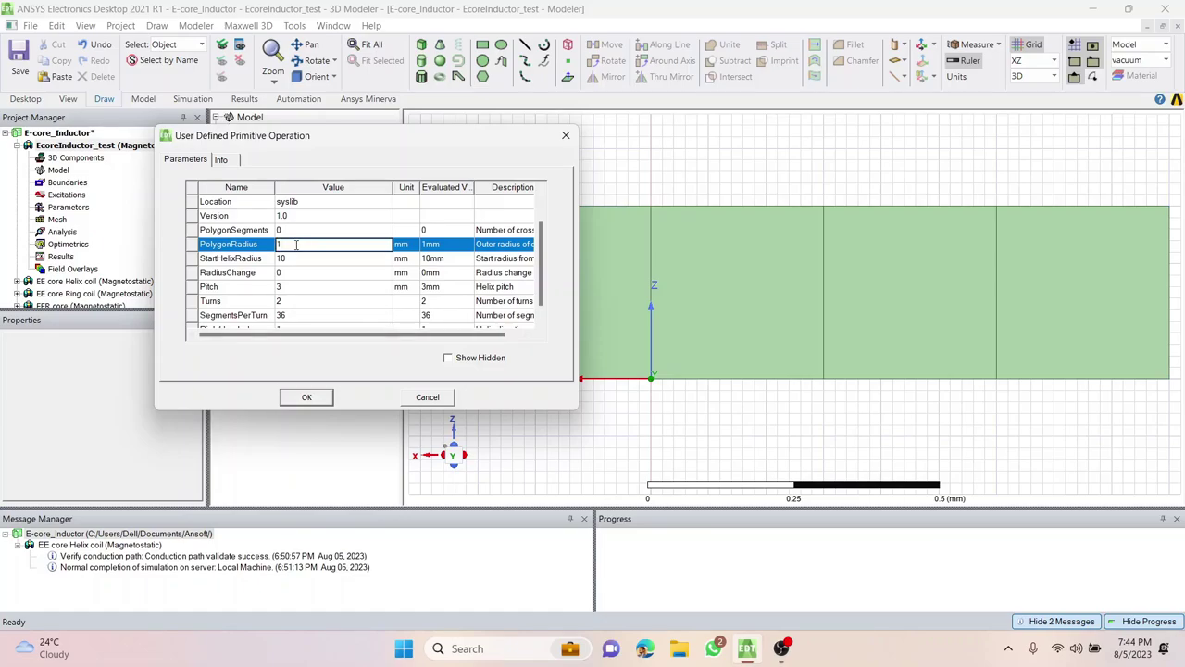
{"action": "key", "text": "BackSpace"}
{"action": "type", "text": "0.0625"}
Create the helix with a 0.175 mm start radius, 0.225 mm pitch, 2 turns and 0 segments per turn.
{"action": "left_click", "coordinate": [296, 258]}
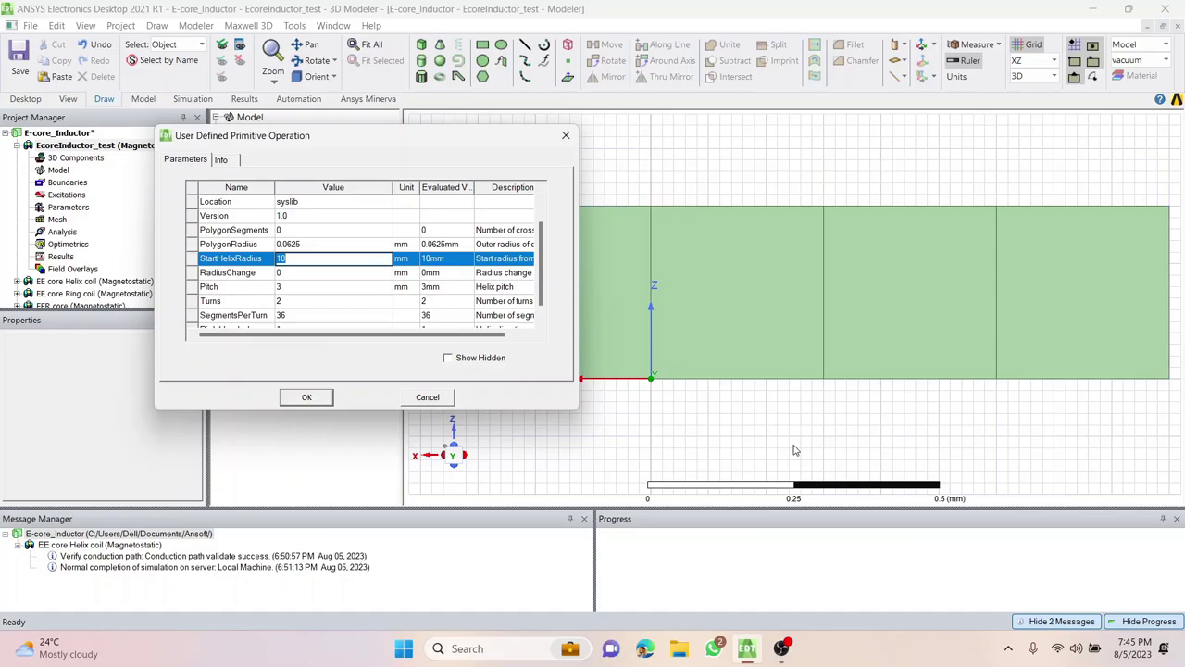
{"action": "type", "text": "0.175"}
{"action": "left_click", "coordinate": [293, 287]}
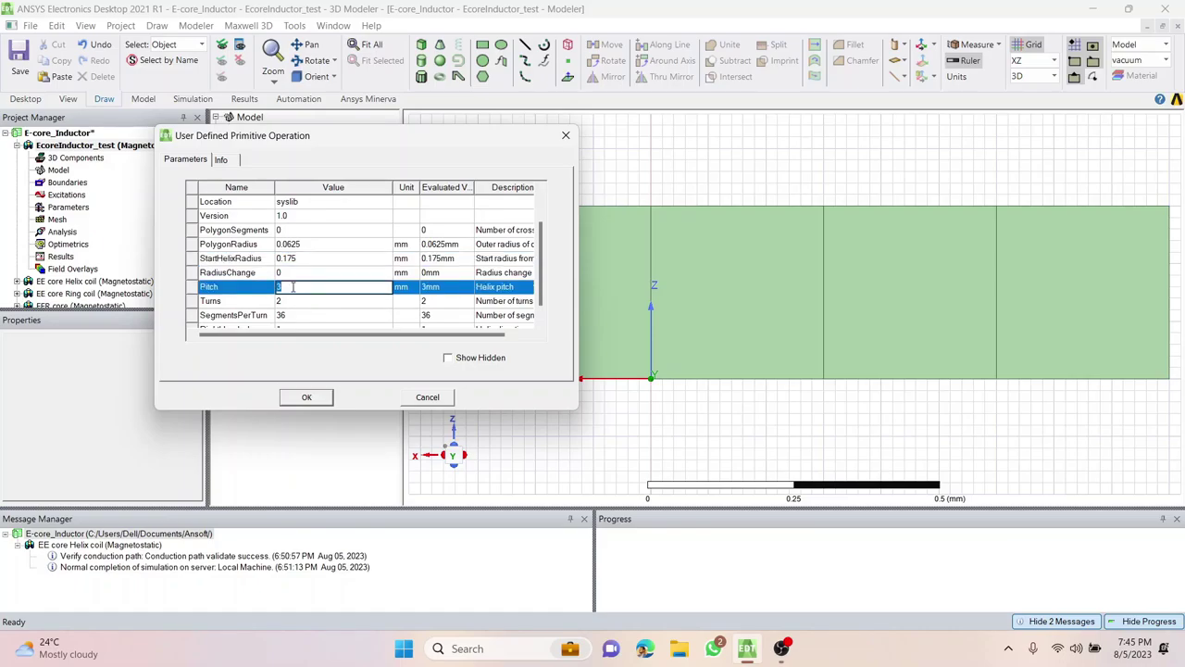
{"action": "left_click", "coordinate": [290, 301]}
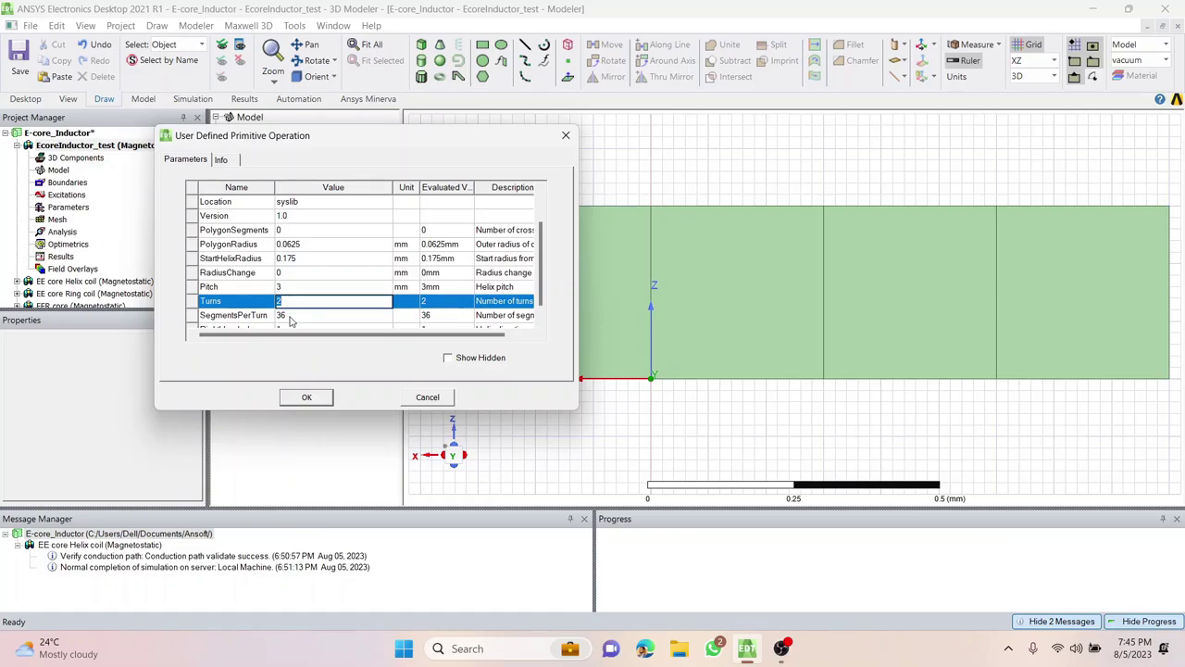
{"action": "left_click", "coordinate": [290, 315]}
{"action": "type", "text": "0"}
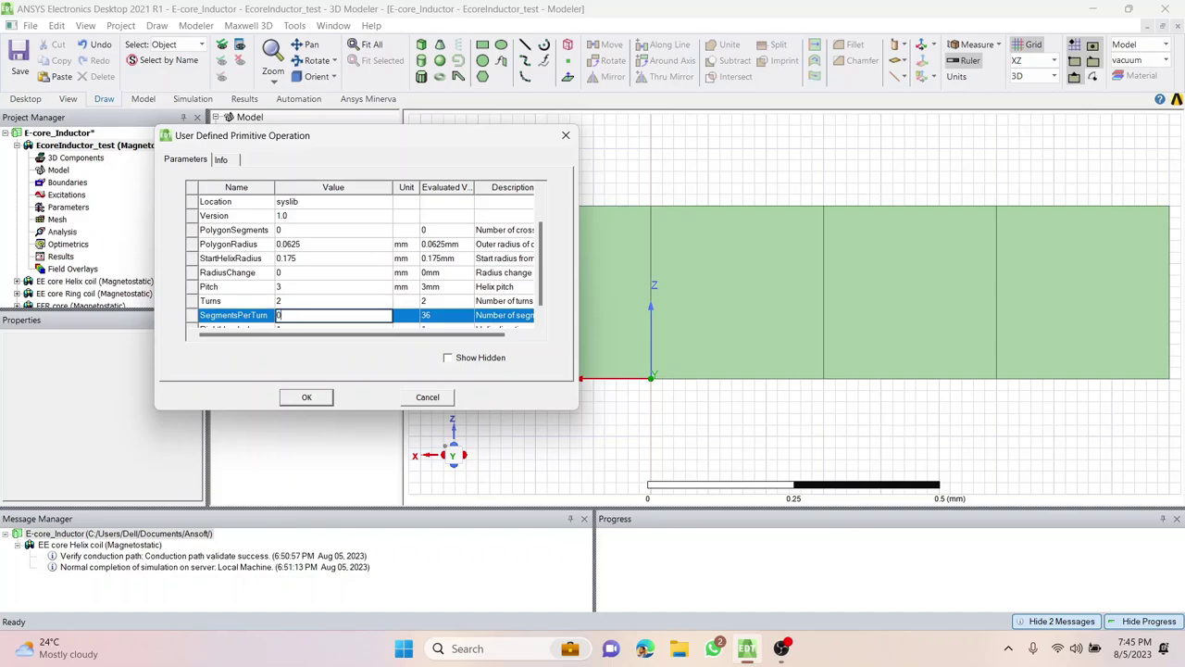
{"action": "scroll", "coordinate": [324, 292], "scroll_direction": "down", "scroll_amount": 1}
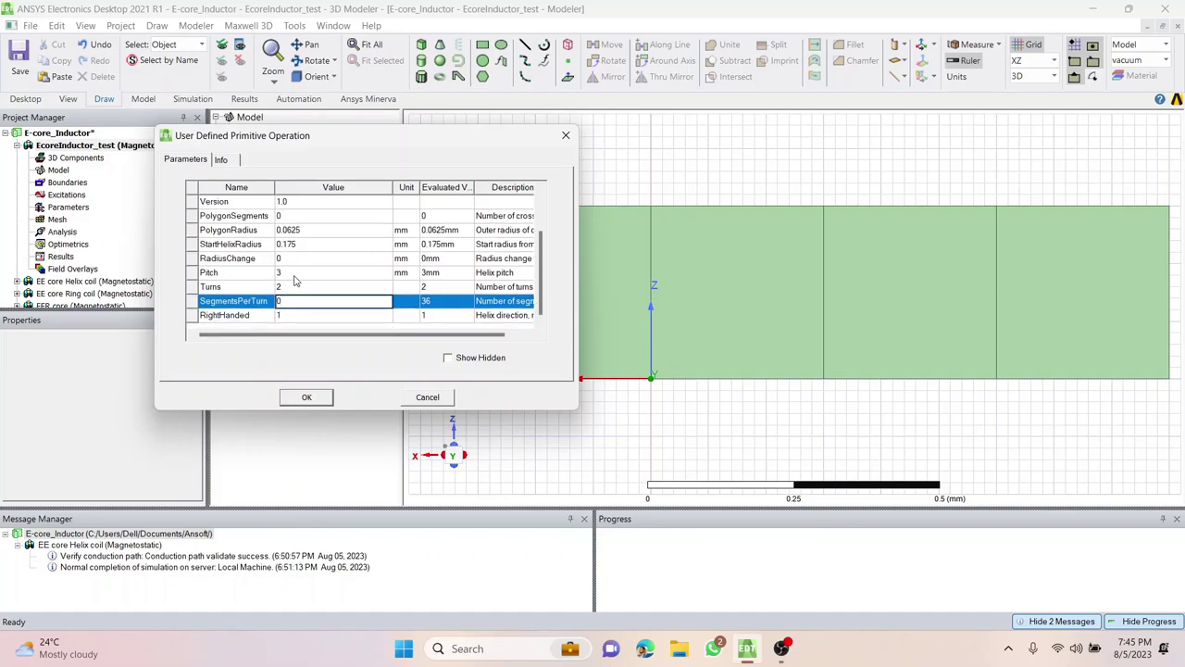
{"action": "left_click", "coordinate": [288, 273]}
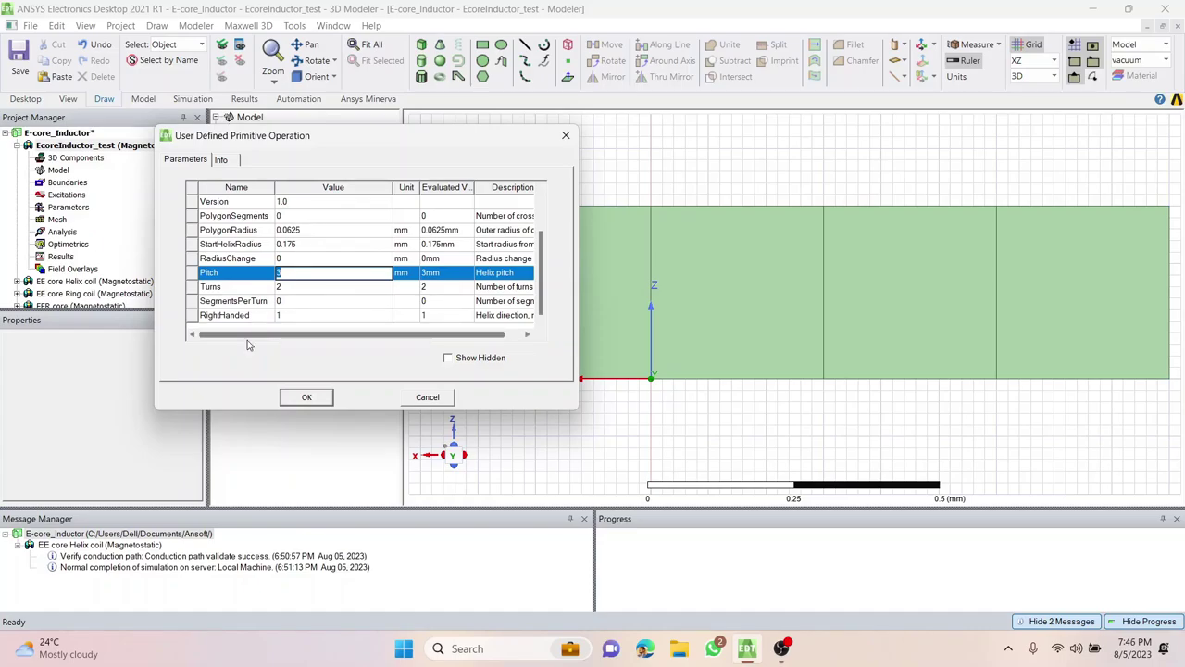
{"action": "type", "text": "0"}
{"action": "type", "text": ".225"}
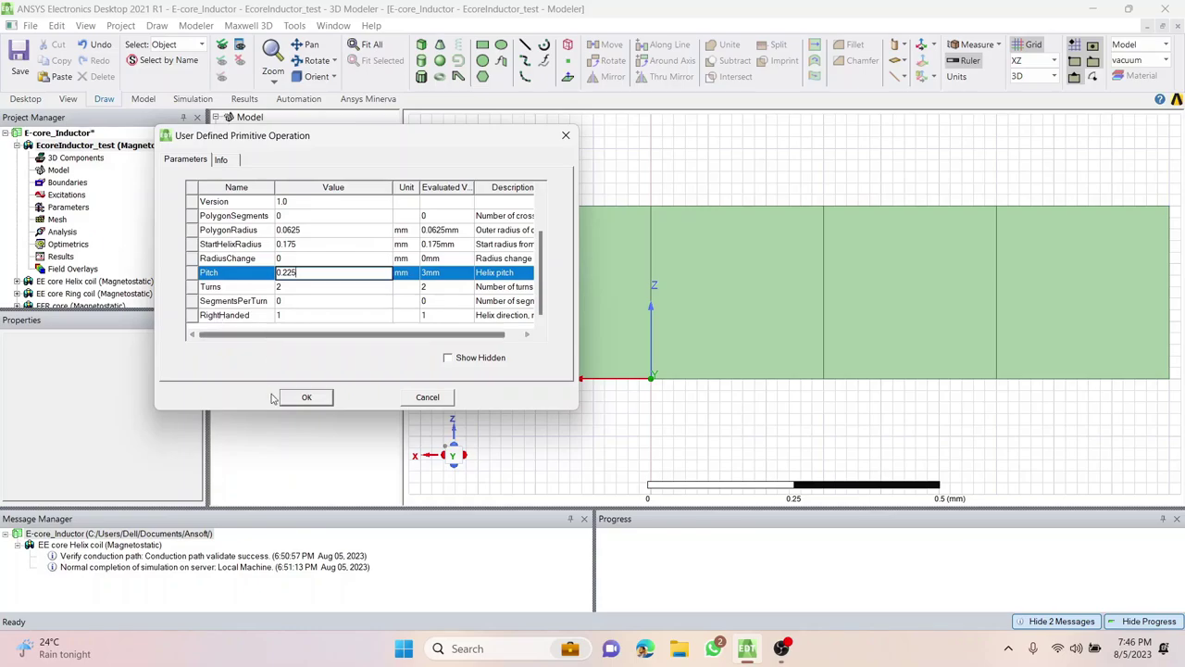
{"action": "left_click", "coordinate": [298, 398]}
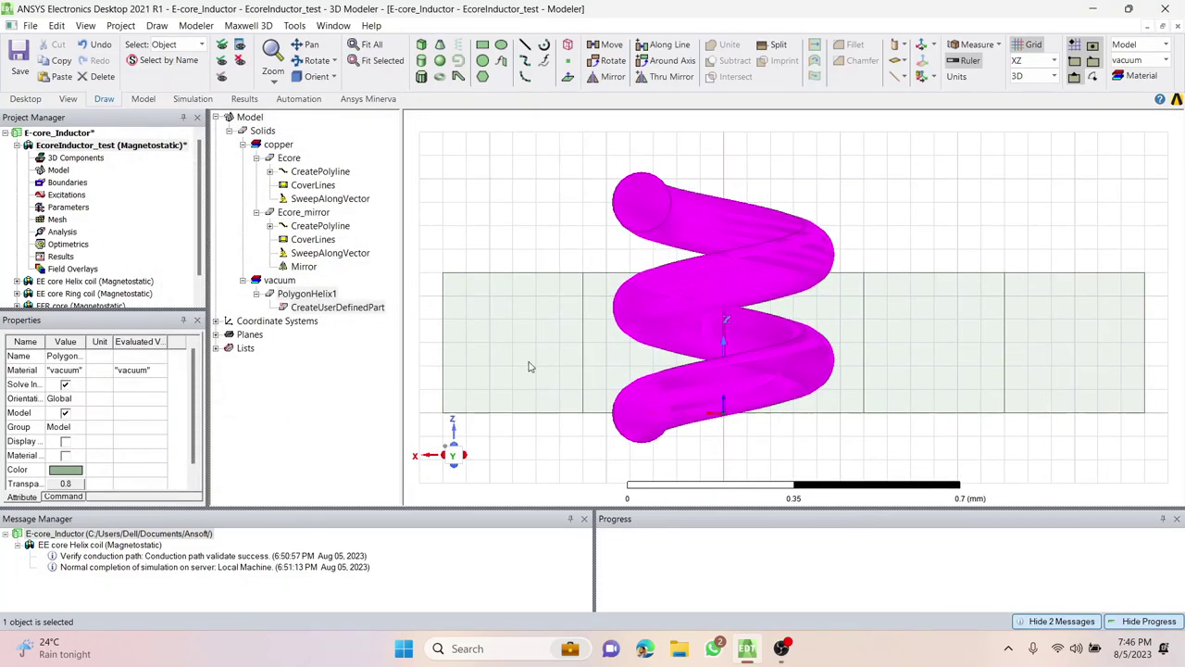
Examine the new helix against the core legs, including its lower end face up close.
{"action": "scroll", "coordinate": [773, 339], "scroll_direction": "down", "scroll_amount": 1}
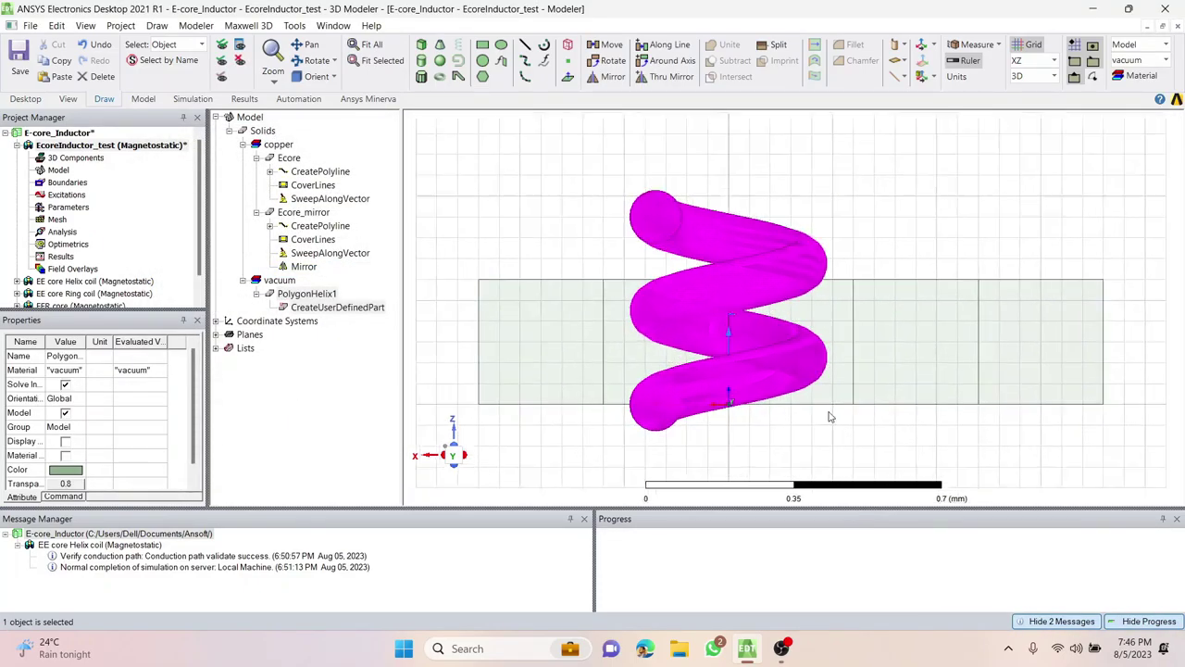
{"action": "scroll", "coordinate": [830, 416], "scroll_direction": "up", "scroll_amount": 3}
{"action": "scroll", "coordinate": [782, 407], "scroll_direction": "down", "scroll_amount": 2}
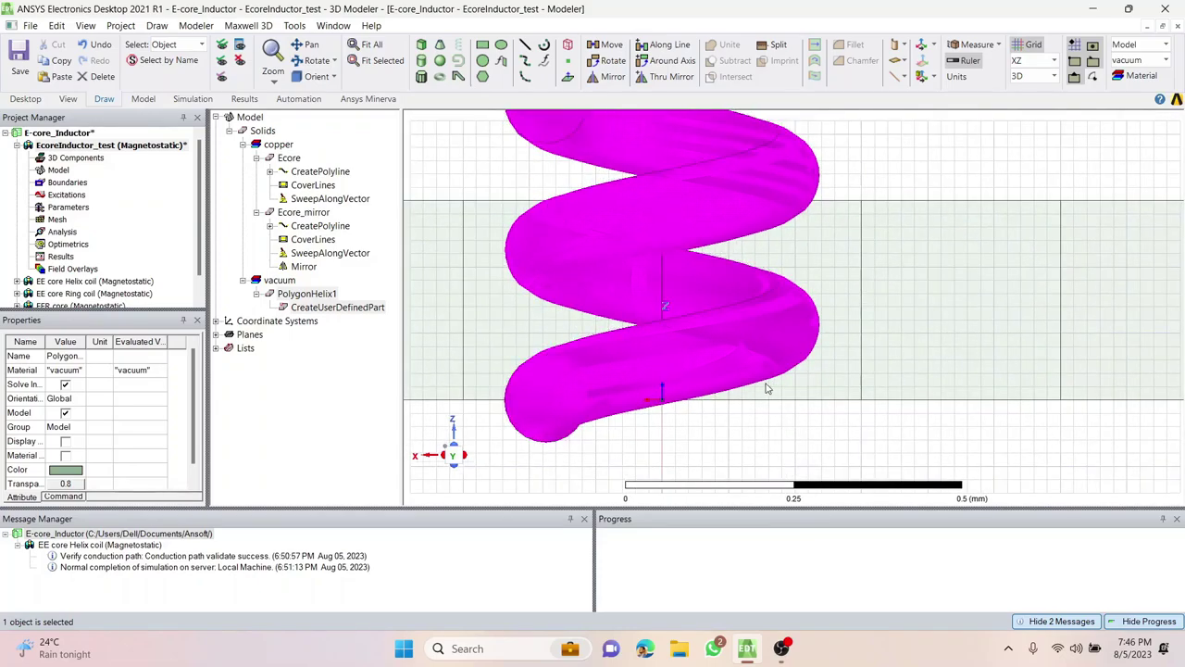
{"action": "scroll", "coordinate": [767, 389], "scroll_direction": "down", "scroll_amount": 1}
{"action": "scroll", "coordinate": [574, 391], "scroll_direction": "up", "scroll_amount": 3}
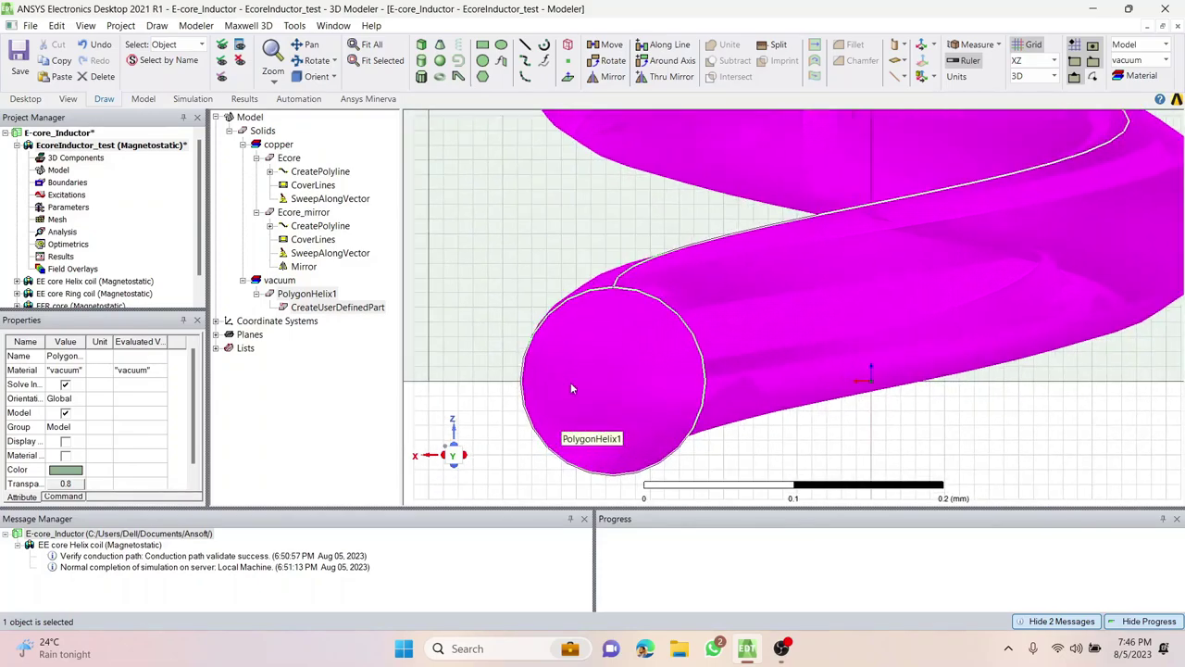
{"action": "left_click_drag", "start_coordinate": [643, 368], "coordinate": [767, 377], "text": "shift"}
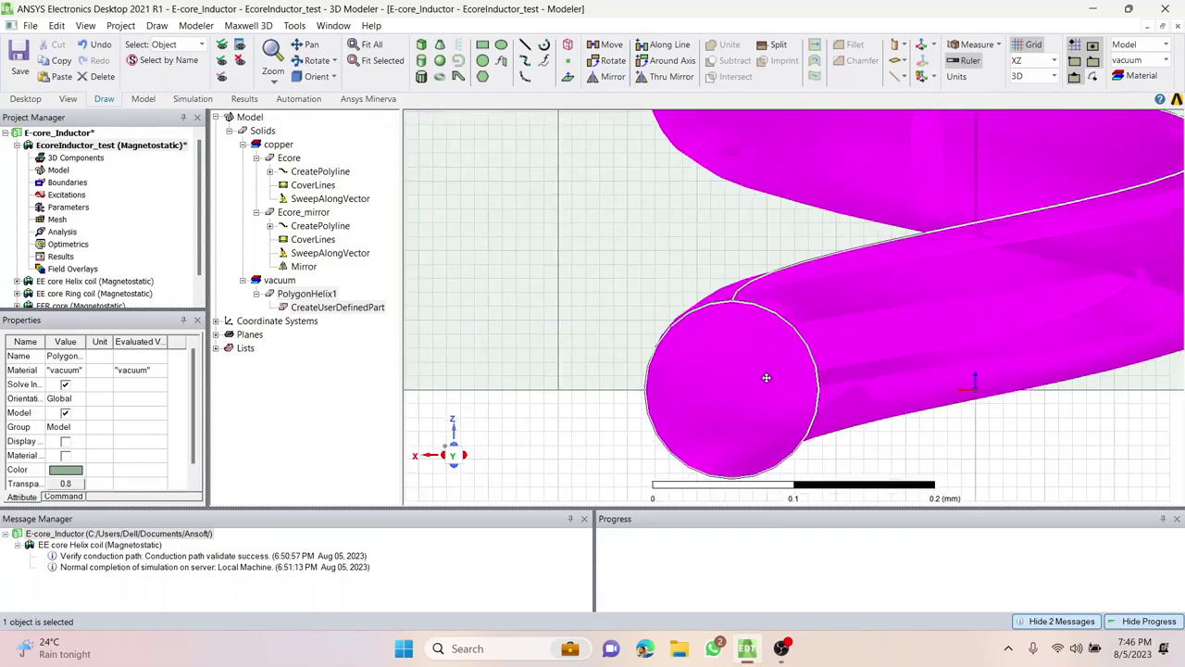
{"action": "scroll", "coordinate": [767, 377], "scroll_direction": "down", "scroll_amount": 4}
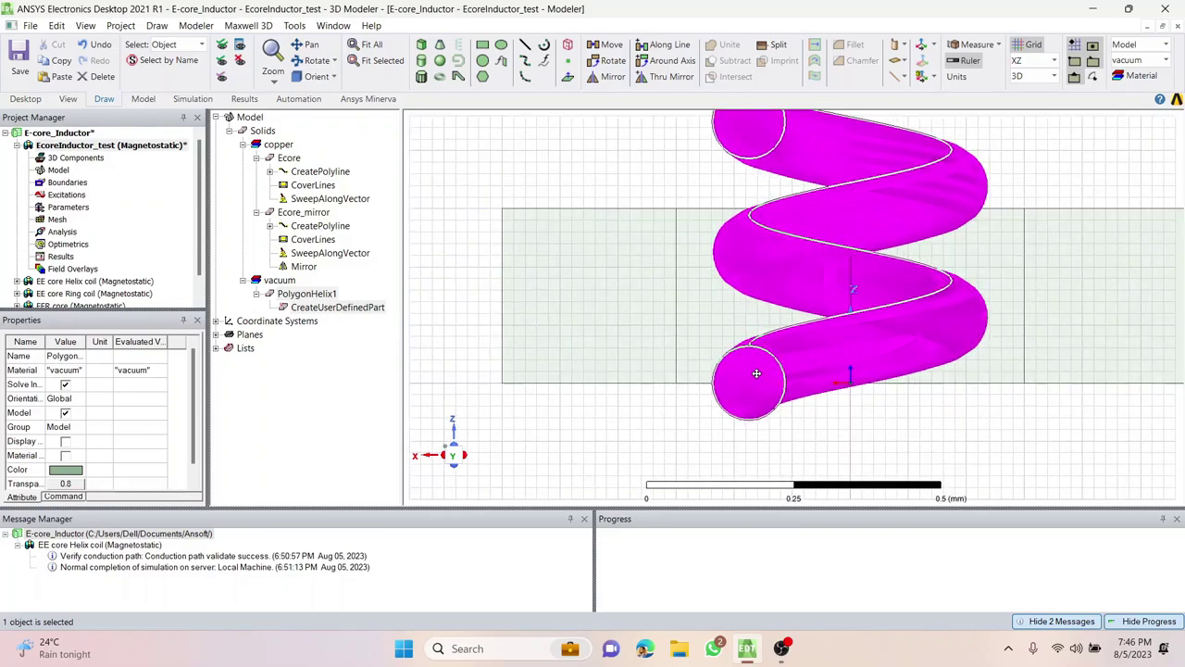
{"action": "left_click_drag", "start_coordinate": [978, 407], "coordinate": [857, 399], "text": "shift"}
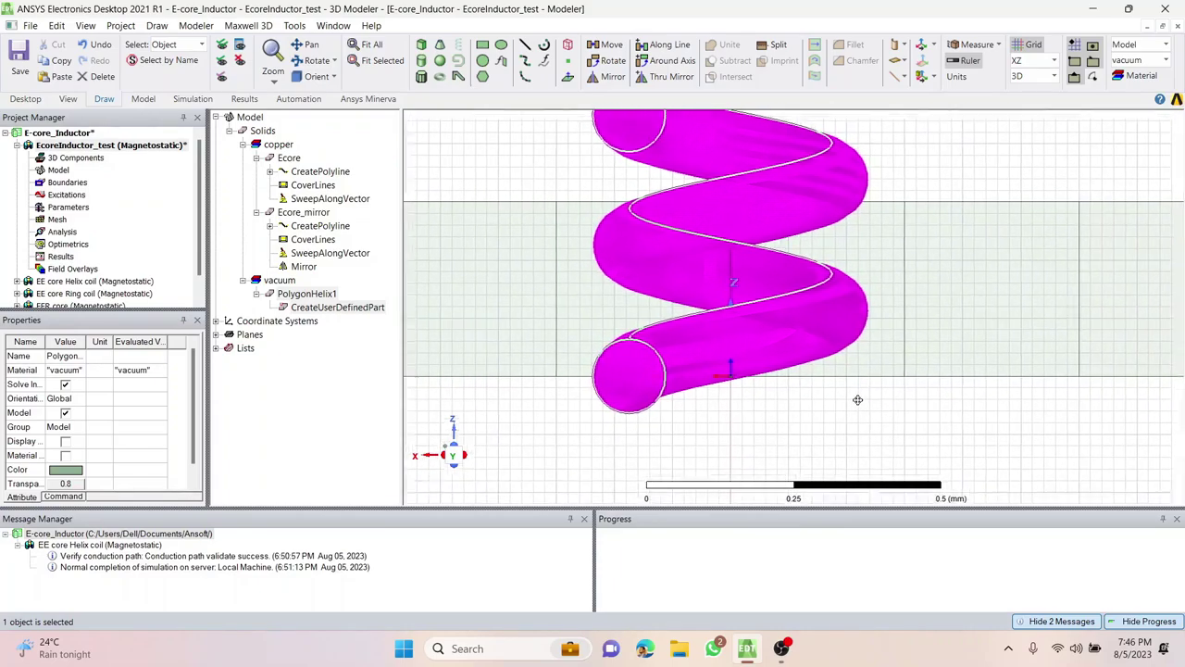
Set the helix's PolygonRadius to 0.03125 mm in its creation command properties.
{"action": "left_click", "coordinate": [331, 309]}
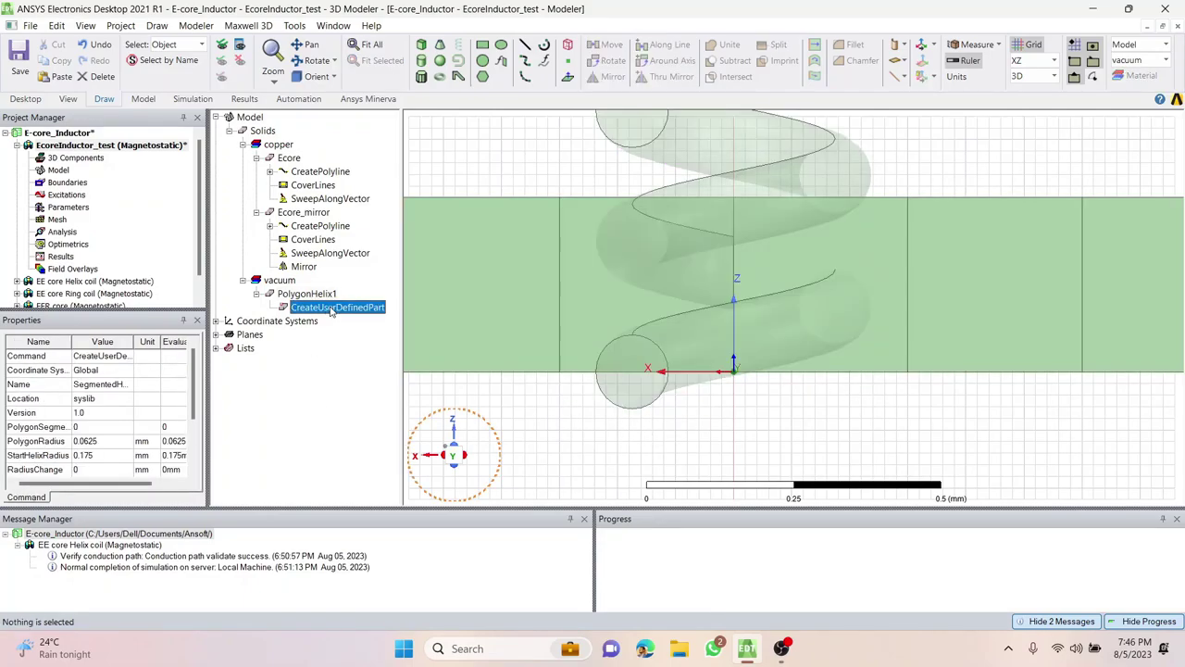
{"action": "double_click", "coordinate": [331, 311]}
{"action": "left_click_drag", "start_coordinate": [565, 176], "coordinate": [303, 89]}
{"action": "left_click_drag", "start_coordinate": [637, 223], "coordinate": [504, 225]}
{"action": "left_click", "coordinate": [200, 235]}
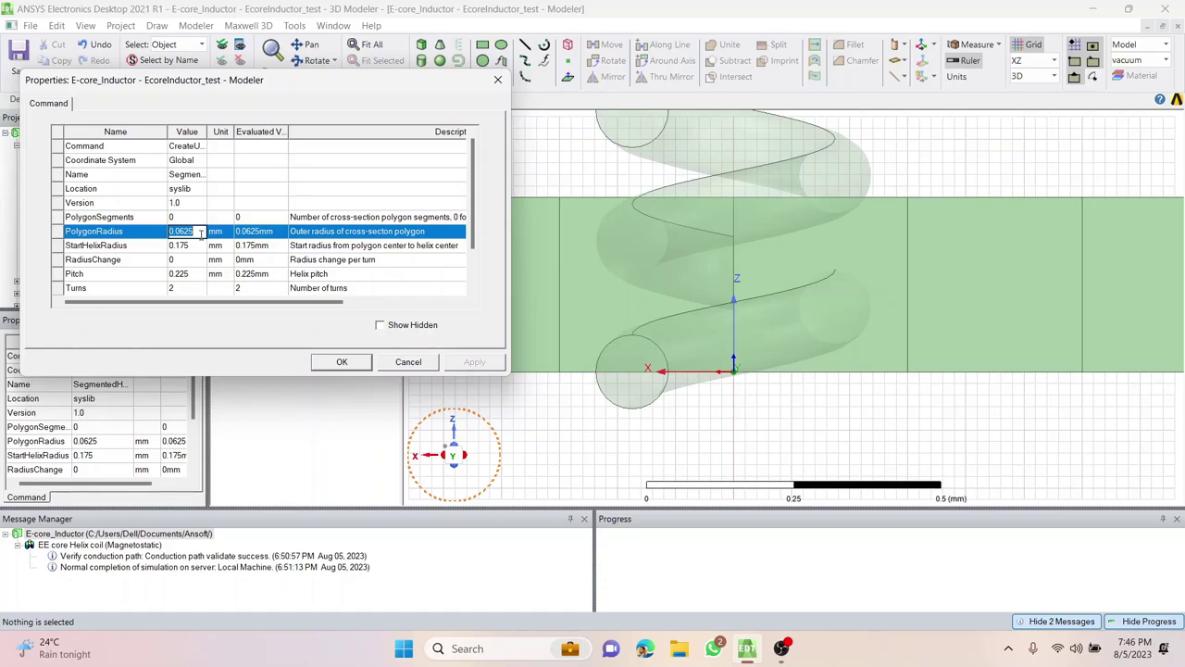
{"action": "key", "text": "BackSpace"}
{"action": "type", "text": "0.3"}
{"action": "key", "text": "BackSpace"}
{"action": "type", "text": "03125"}
{"action": "left_click", "coordinate": [342, 361]}
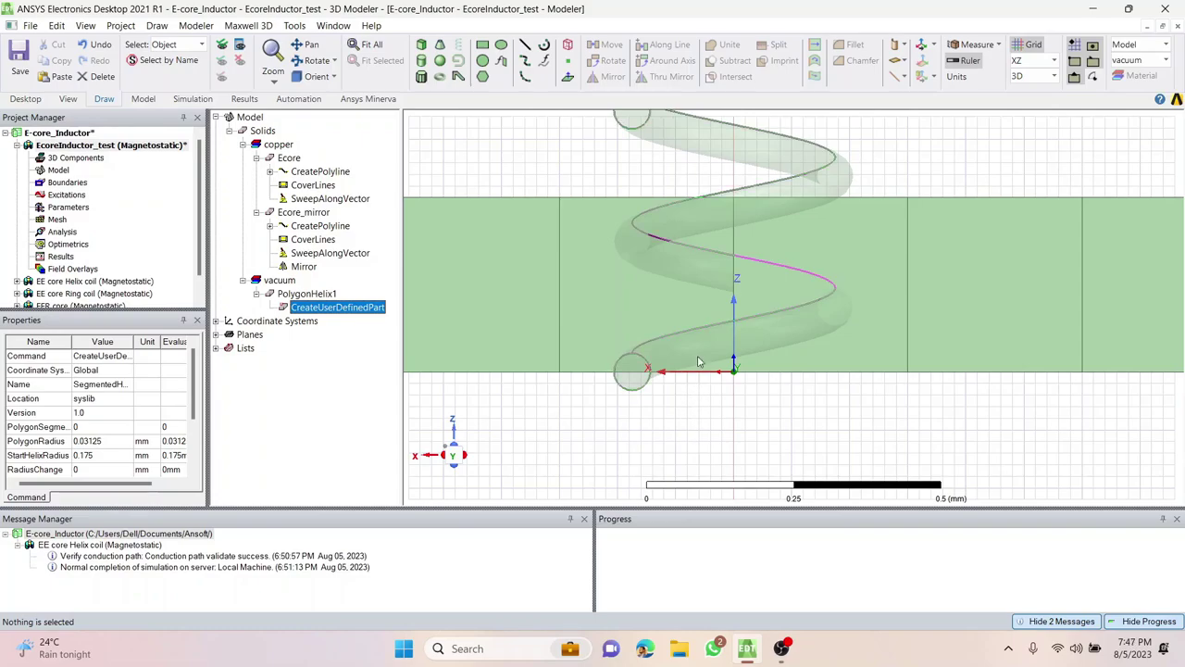
Rotate the helix by 90 degrees about the X axis.
{"action": "left_click", "coordinate": [329, 76]}
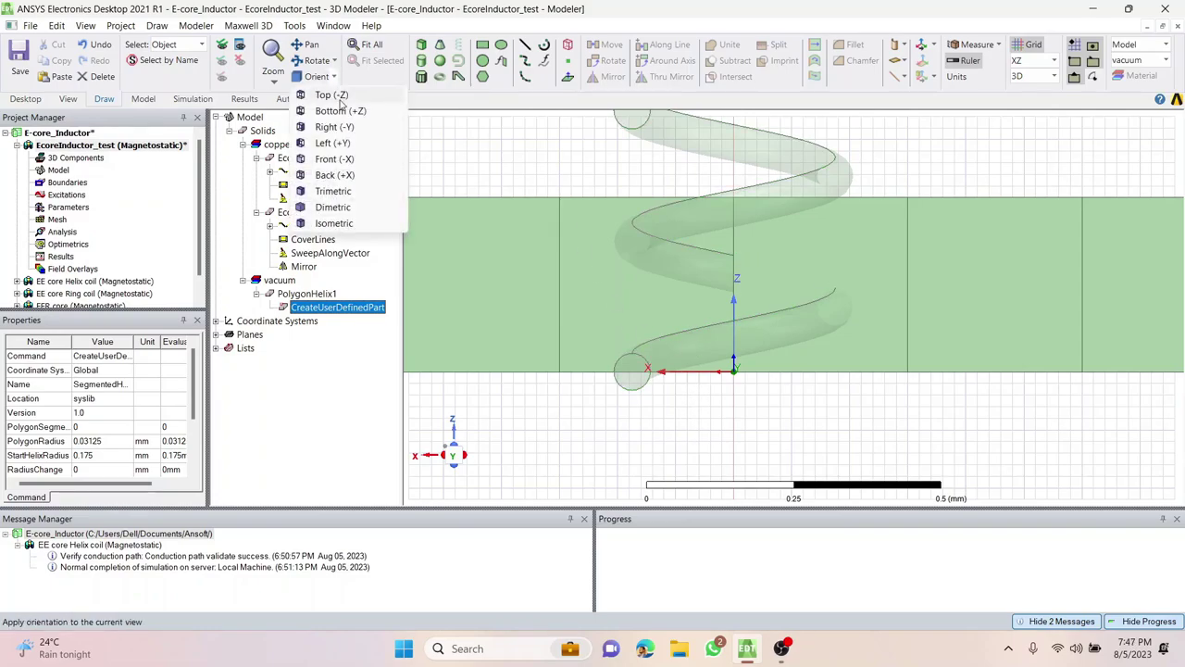
{"action": "left_click", "coordinate": [347, 199]}
{"action": "left_click_drag", "start_coordinate": [1010, 239], "coordinate": [867, 203], "text": "shift"}
{"action": "left_click", "coordinate": [316, 76]}
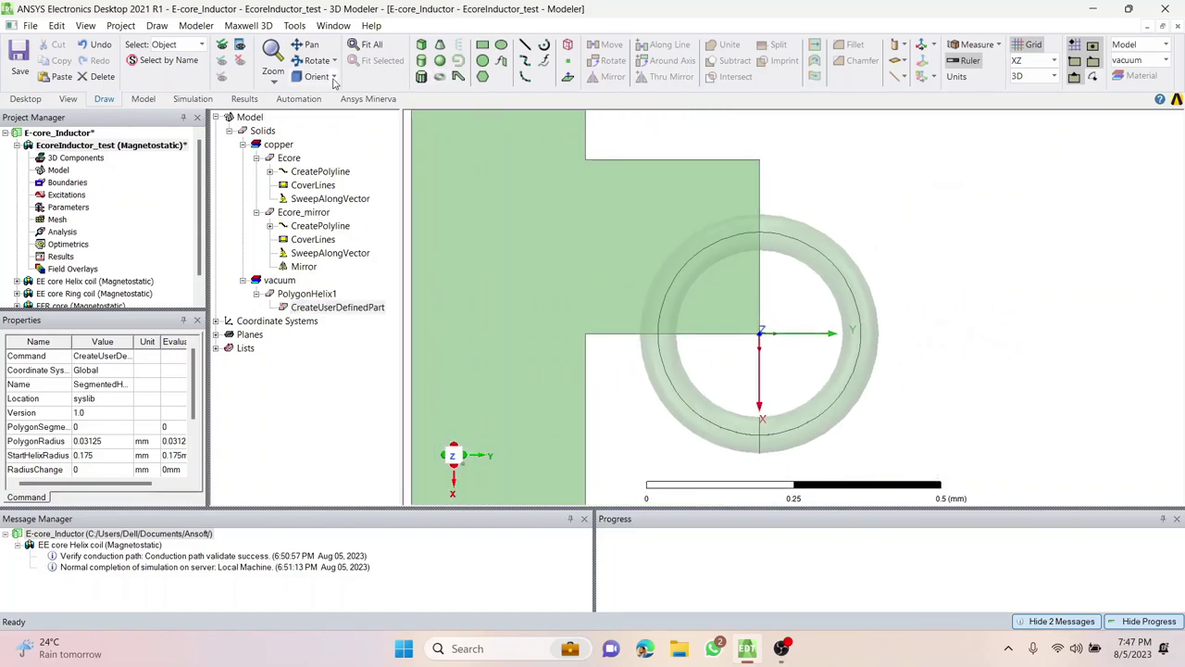
{"action": "left_click", "coordinate": [335, 223]}
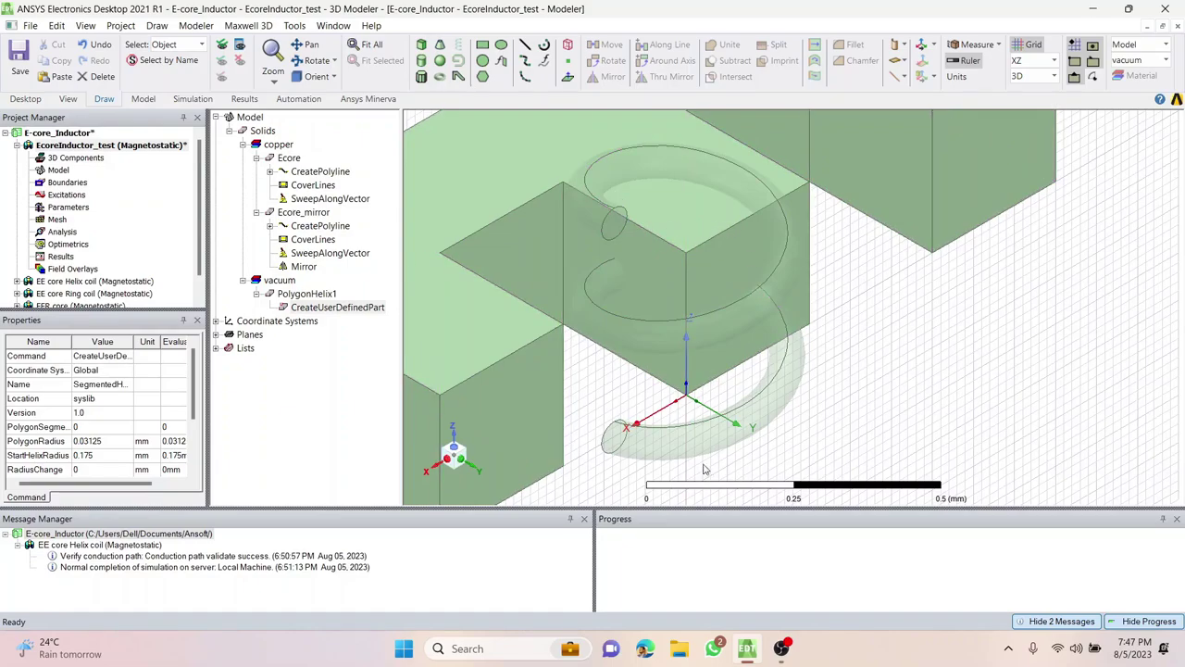
{"action": "left_click", "coordinate": [680, 444]}
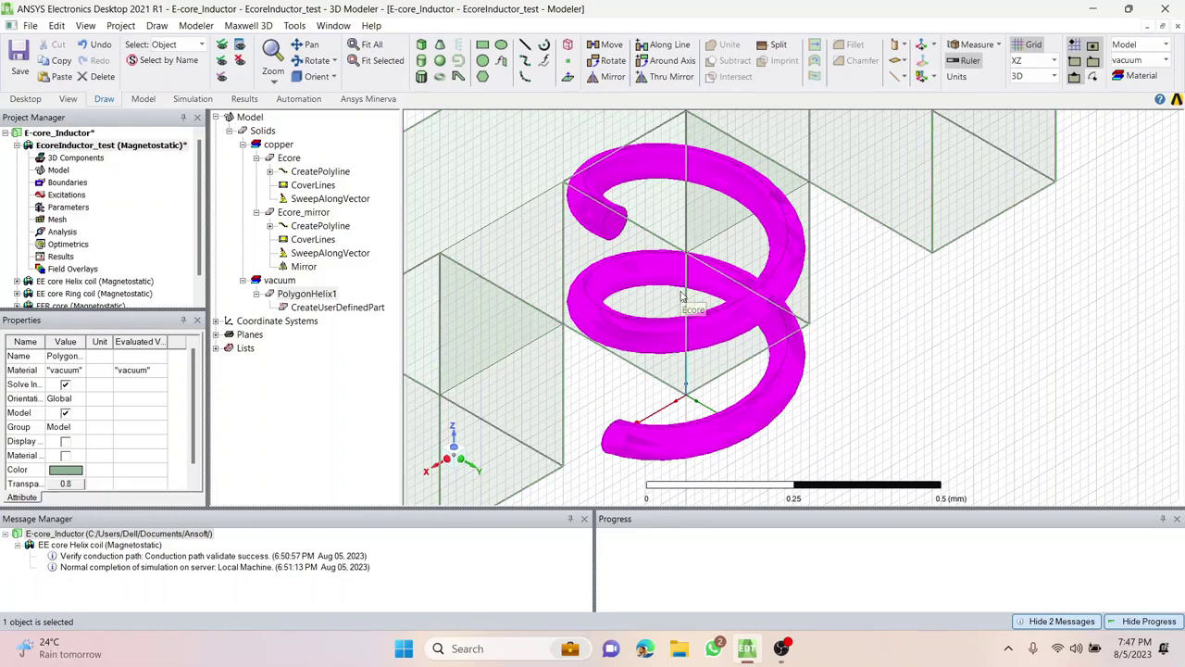
{"action": "left_click", "coordinate": [613, 61]}
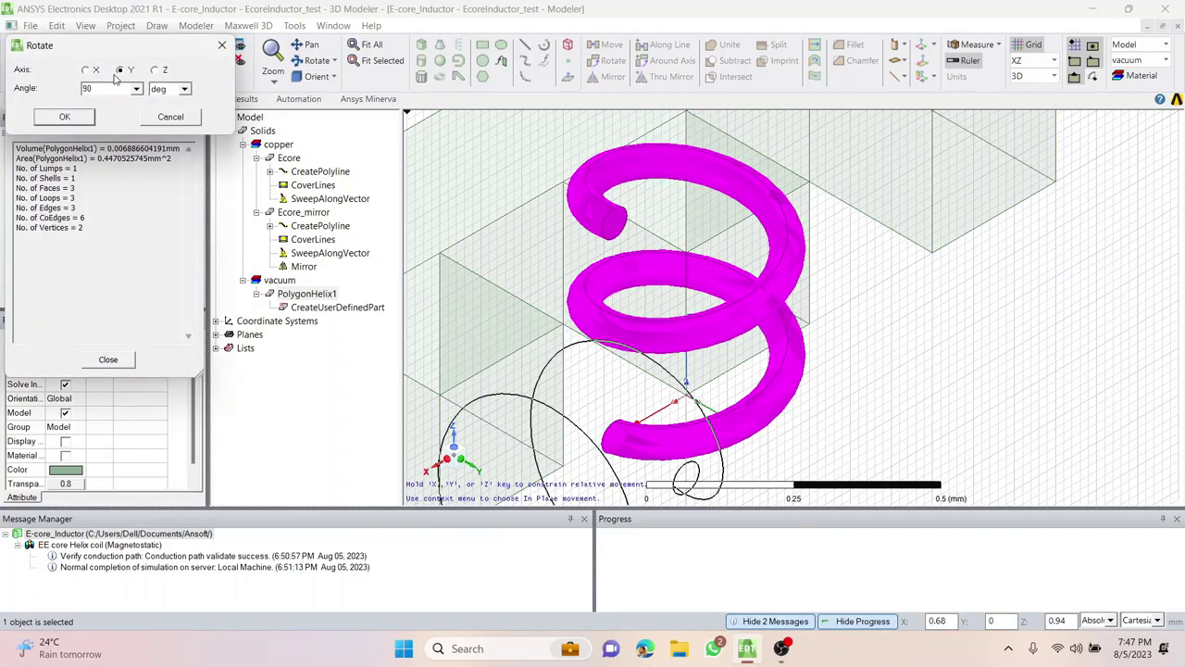
{"action": "left_click_drag", "start_coordinate": [104, 53], "coordinate": [106, 59]}
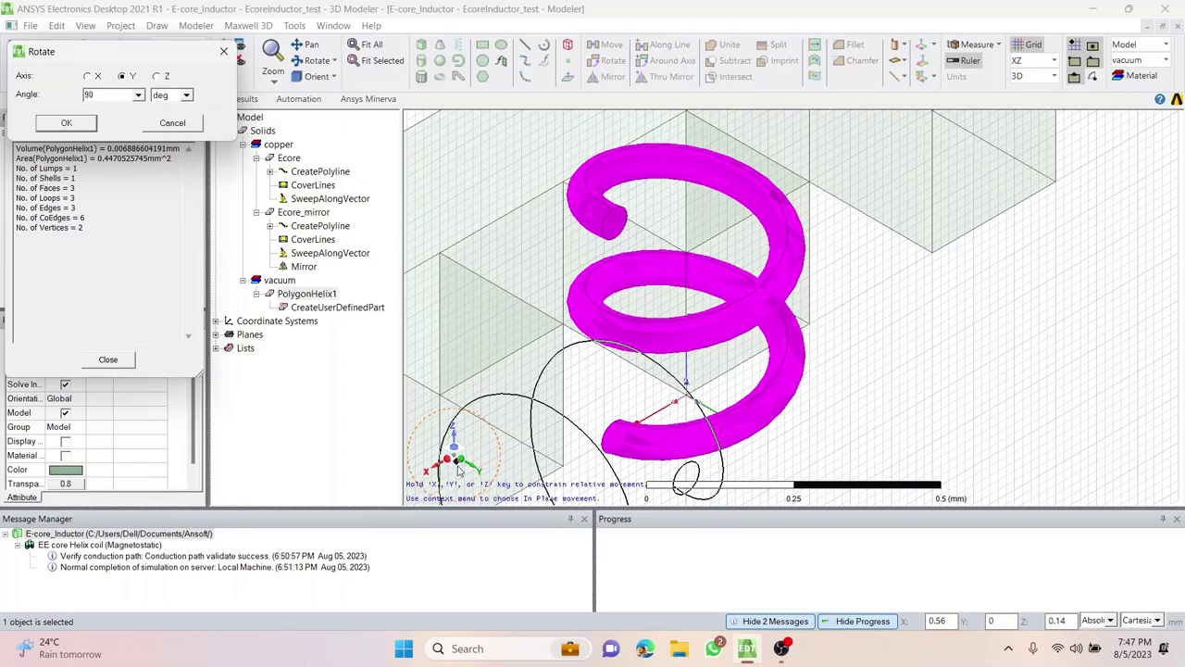
{"action": "left_click", "coordinate": [88, 77]}
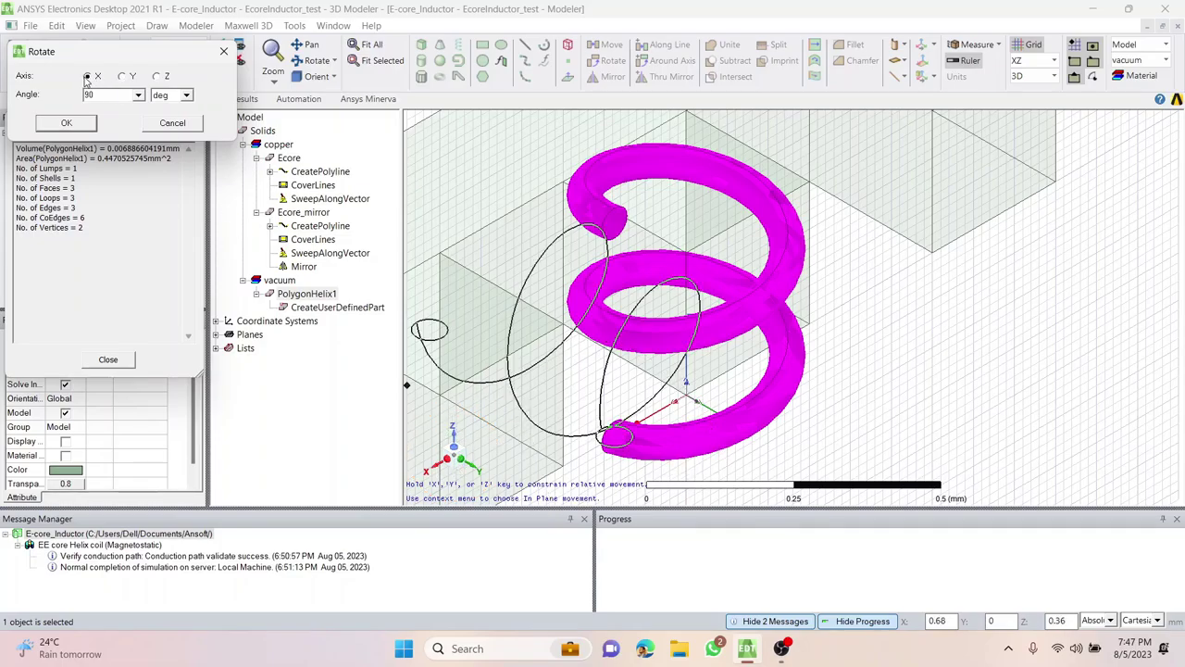
{"action": "left_click", "coordinate": [92, 124]}
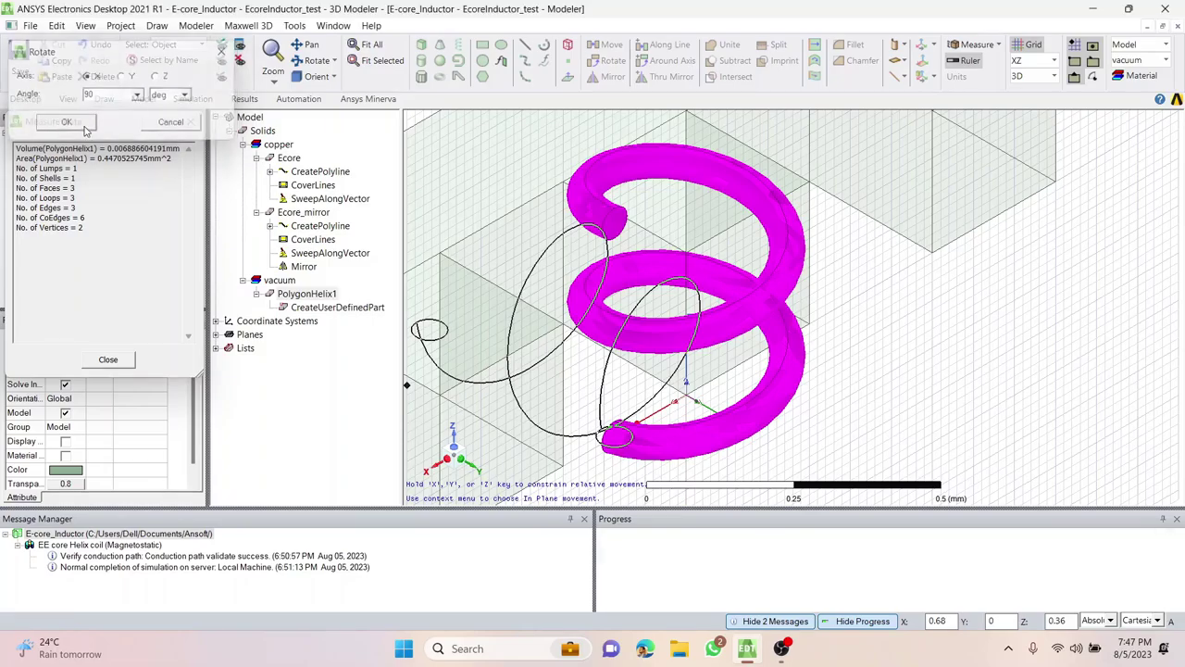
{"action": "left_click", "coordinate": [342, 361]}
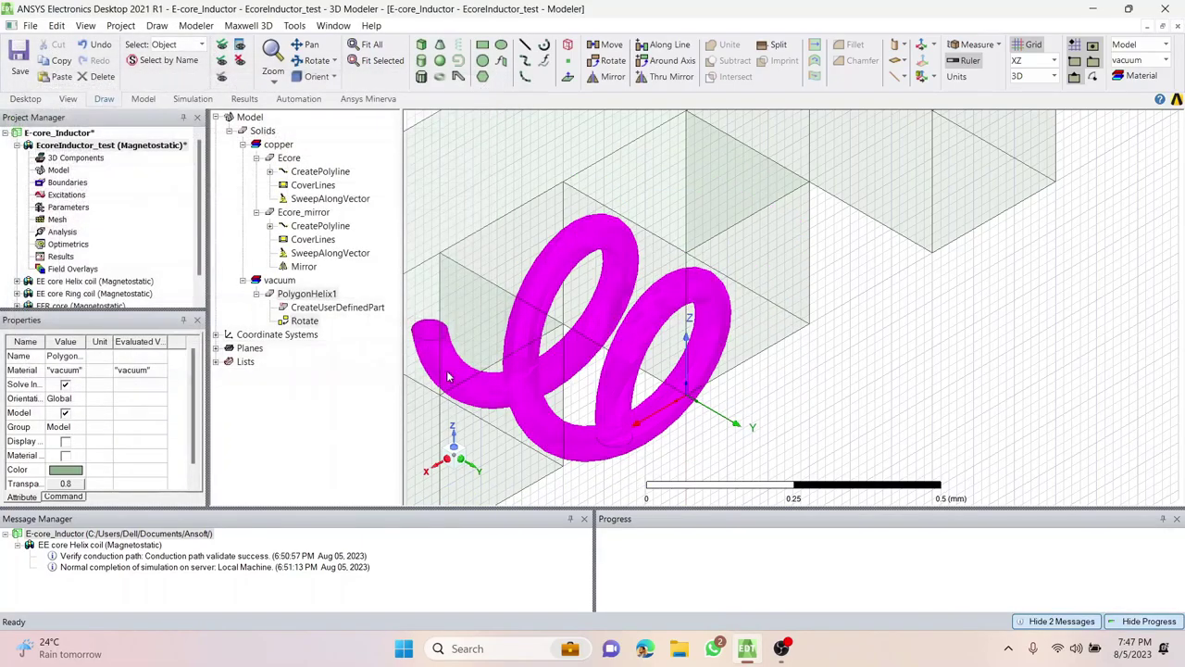
Set the drawing plane to XY, with the Ecore half selected and seen from the top.
{"action": "left_click", "coordinate": [329, 76]}
{"action": "left_click", "coordinate": [338, 98]}
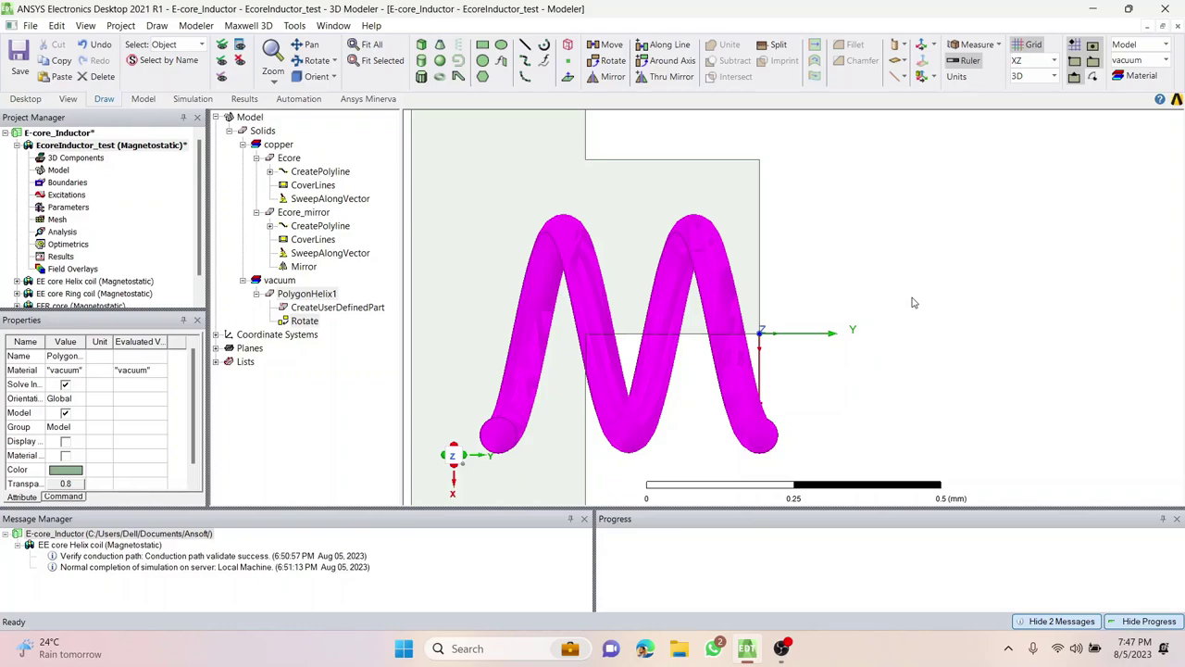
{"action": "scroll", "coordinate": [896, 267], "scroll_direction": "down", "scroll_amount": 5}
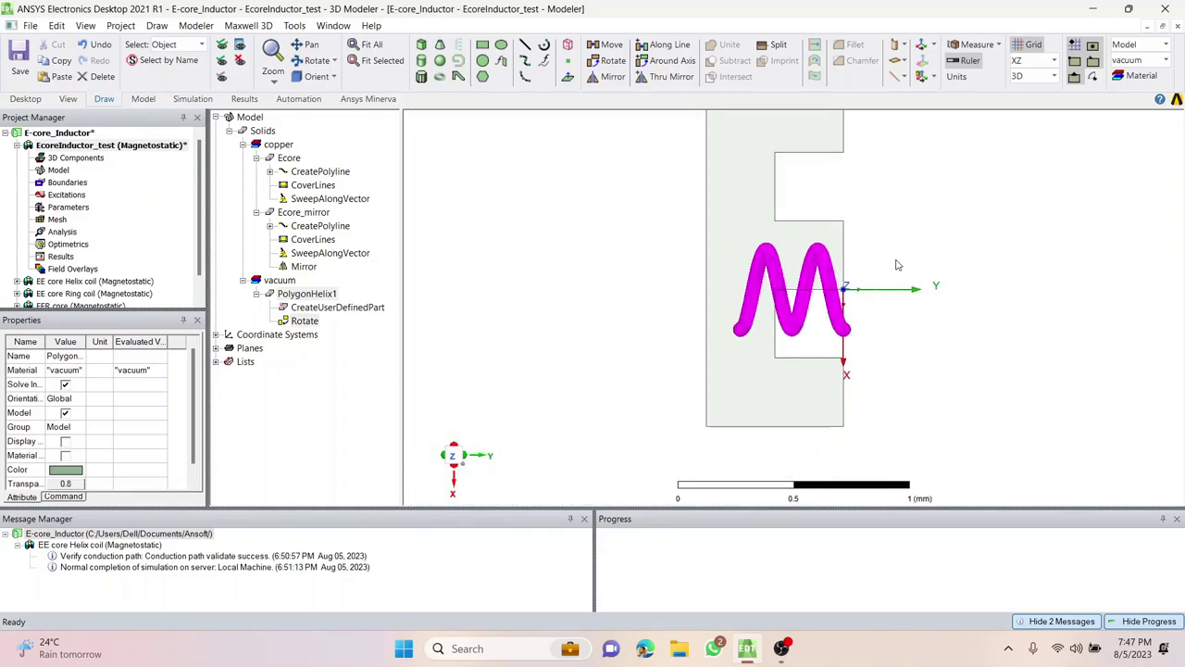
{"action": "middle_click_drag", "start_coordinate": [906, 216], "coordinate": [853, 235]}
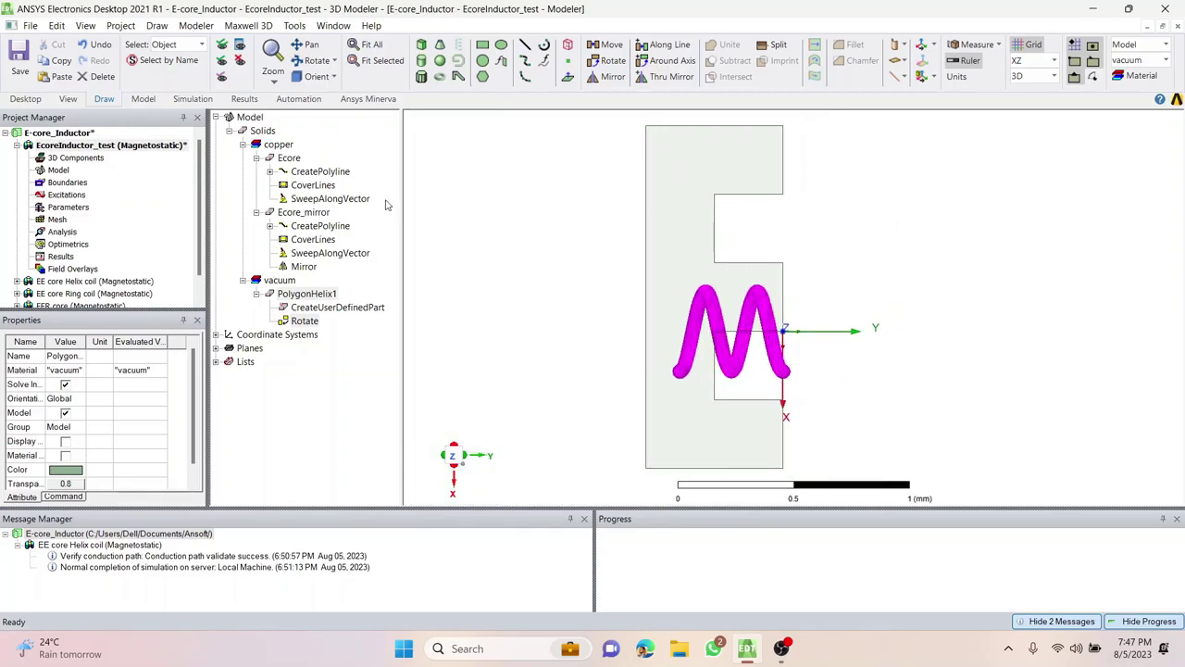
{"action": "left_click", "coordinate": [288, 159]}
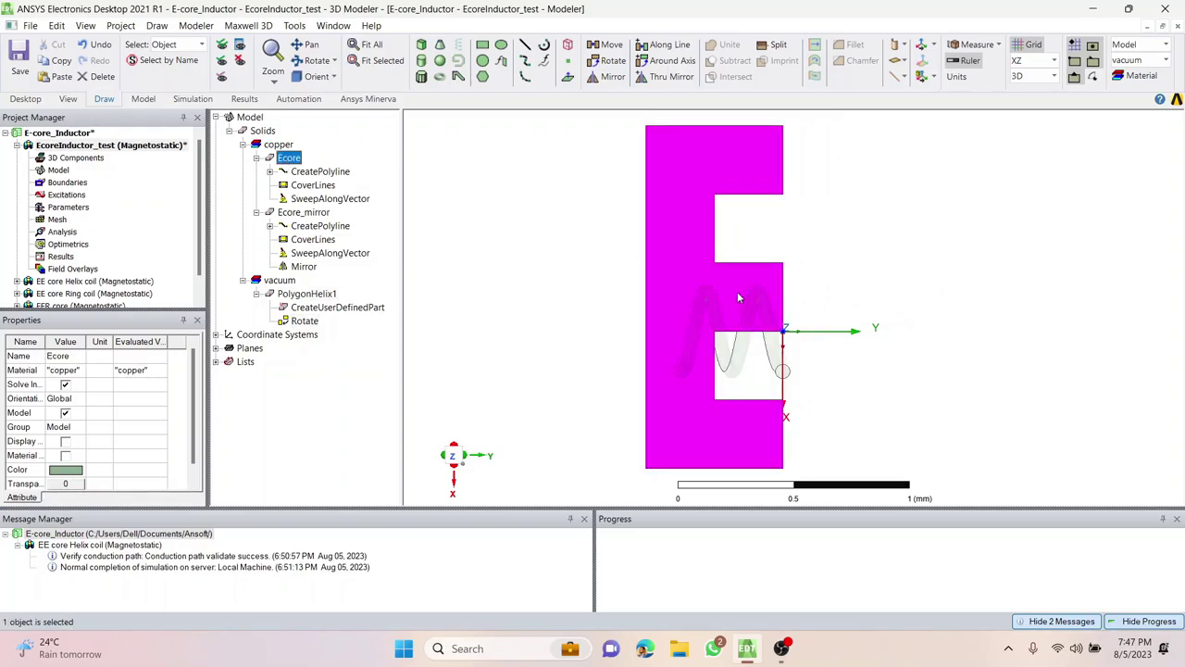
{"action": "scroll", "coordinate": [783, 298], "scroll_direction": "down", "scroll_amount": 1}
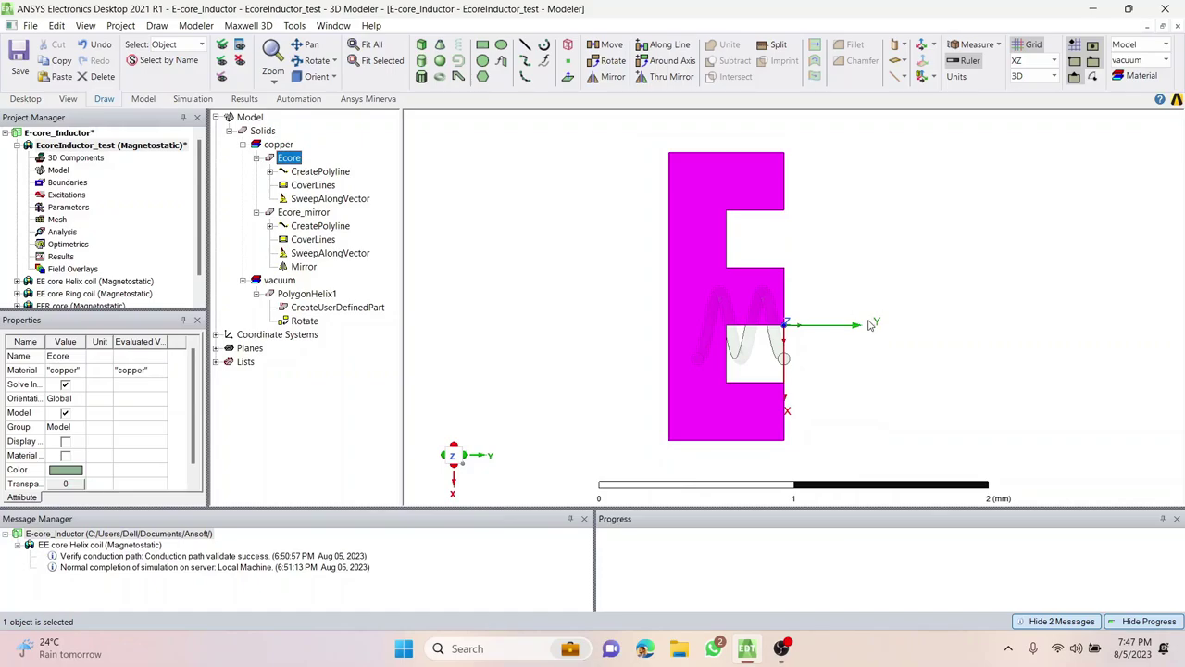
{"action": "left_click", "coordinate": [1035, 61]}
{"action": "left_click", "coordinate": [1020, 77]}
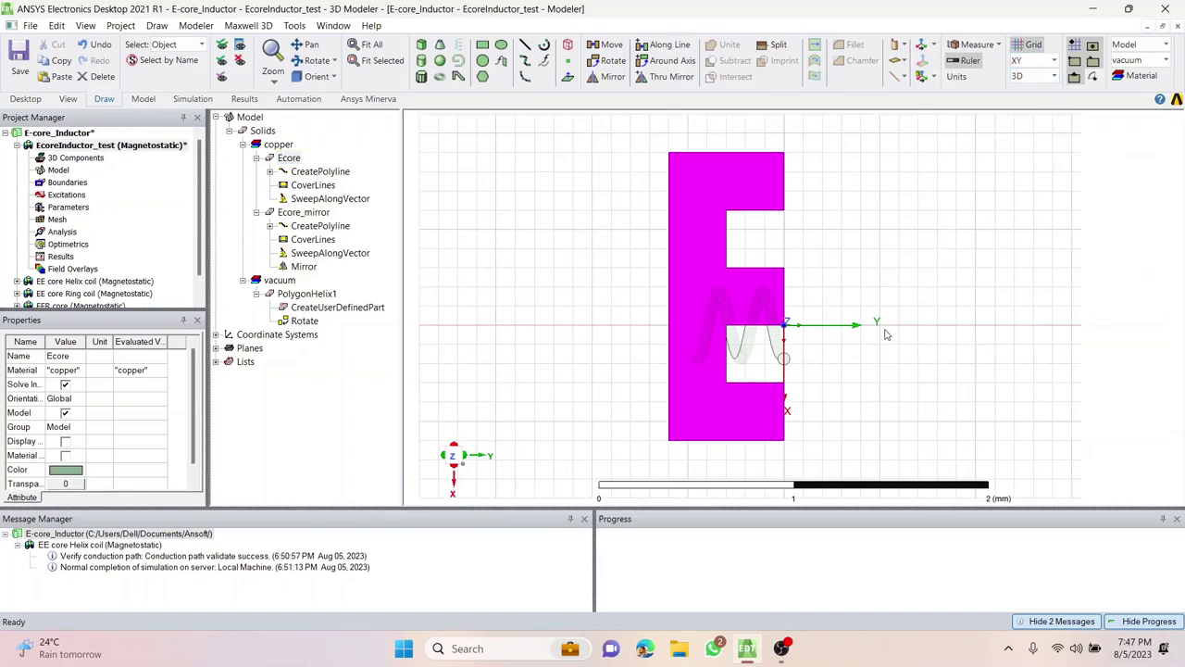
Move the Ecore half by the vector 0.15, 0, 0 mm, from the midpoint of its centre leg's end edge to the Y axis.
{"action": "scroll", "coordinate": [778, 308], "scroll_direction": "up", "scroll_amount": 3}
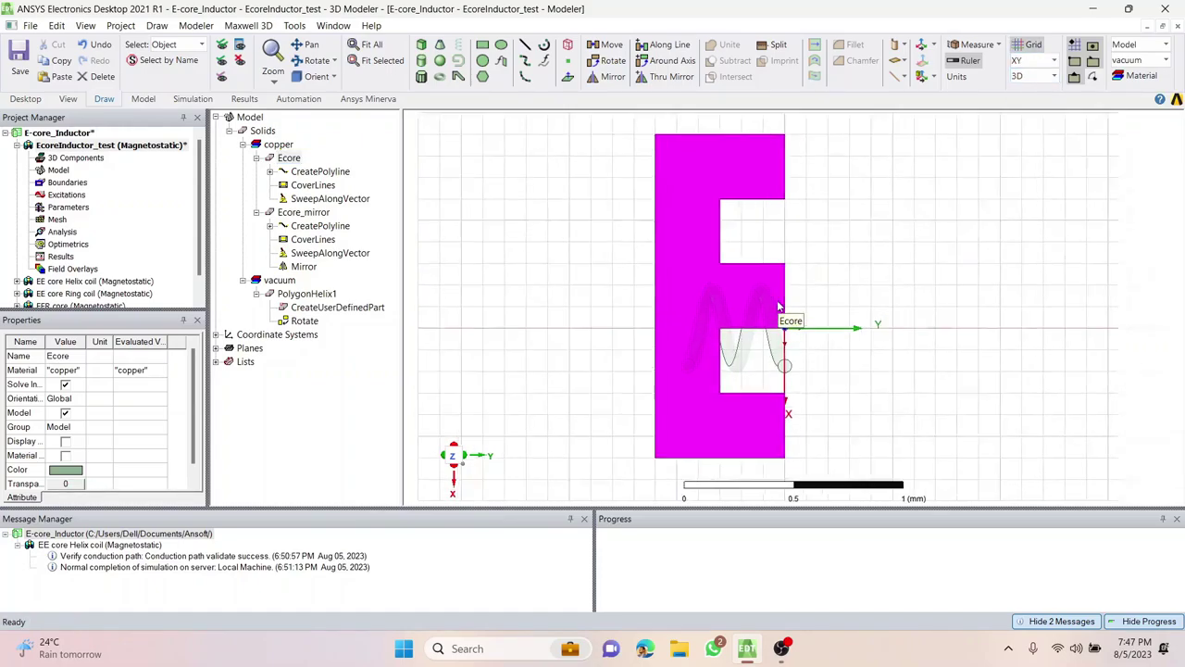
{"action": "scroll", "coordinate": [783, 303], "scroll_direction": "up", "scroll_amount": 1}
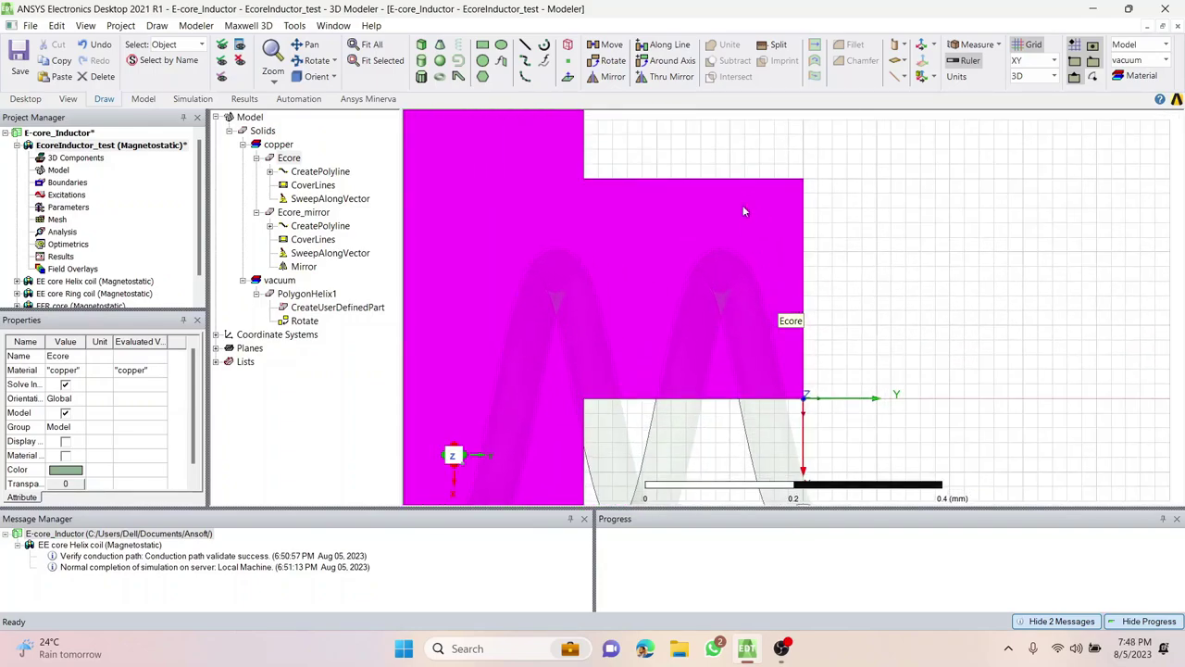
{"action": "left_click", "coordinate": [612, 47]}
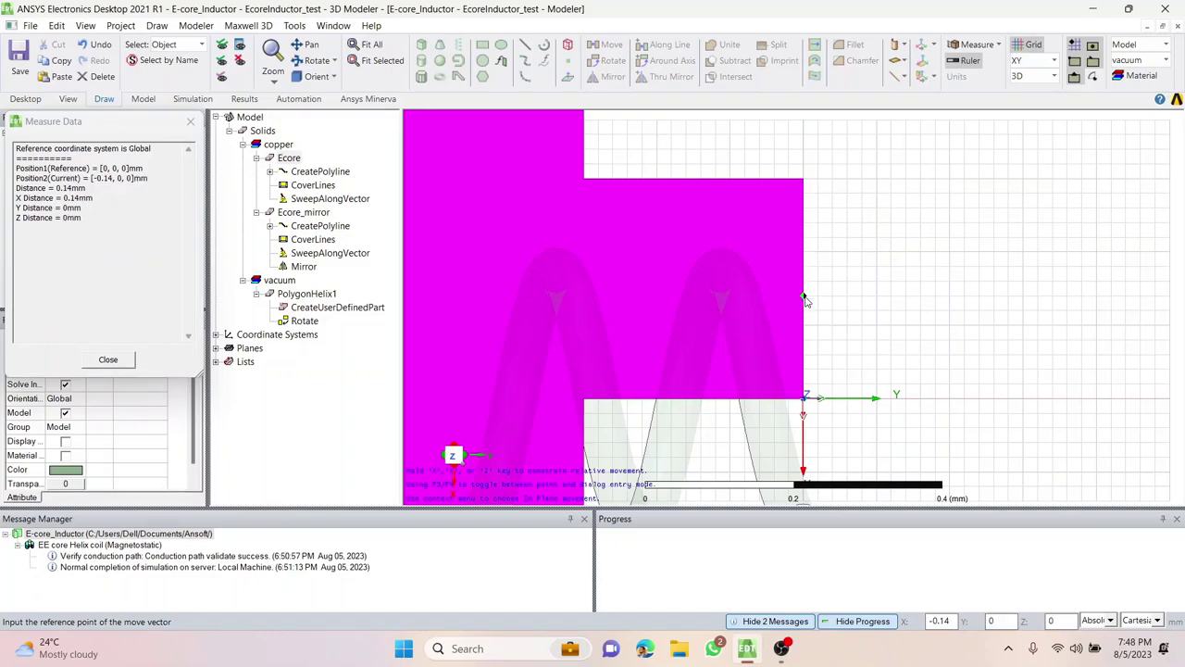
{"action": "scroll", "coordinate": [804, 311], "scroll_direction": "up", "scroll_amount": 2}
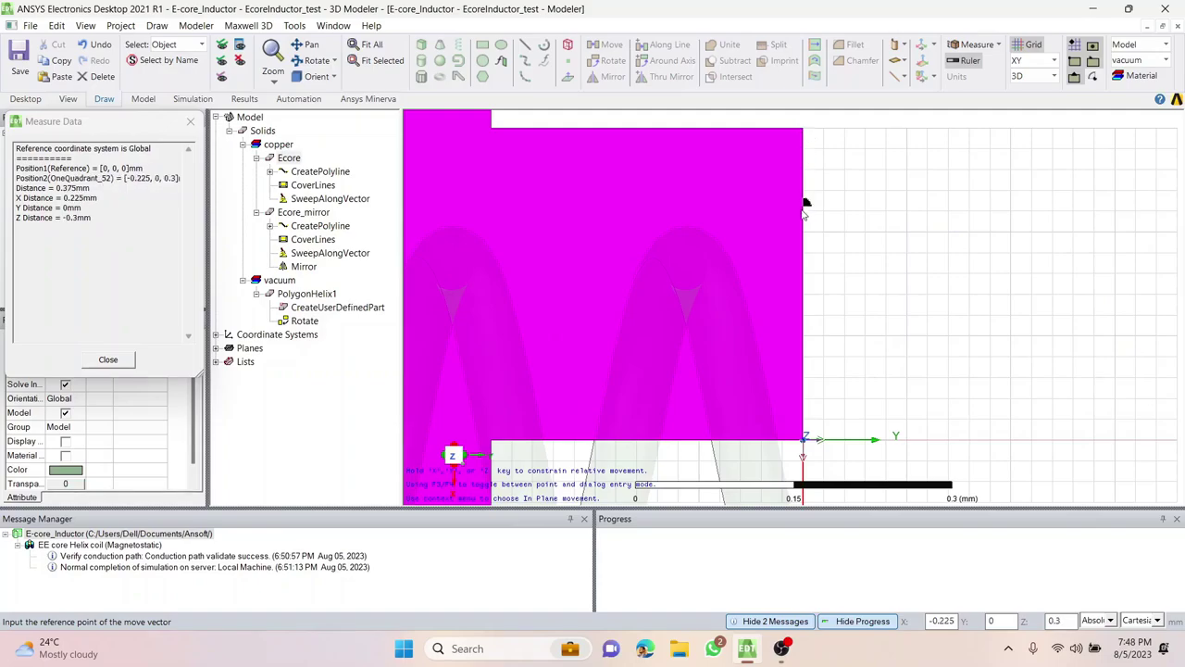
{"action": "left_click", "coordinate": [804, 287]}
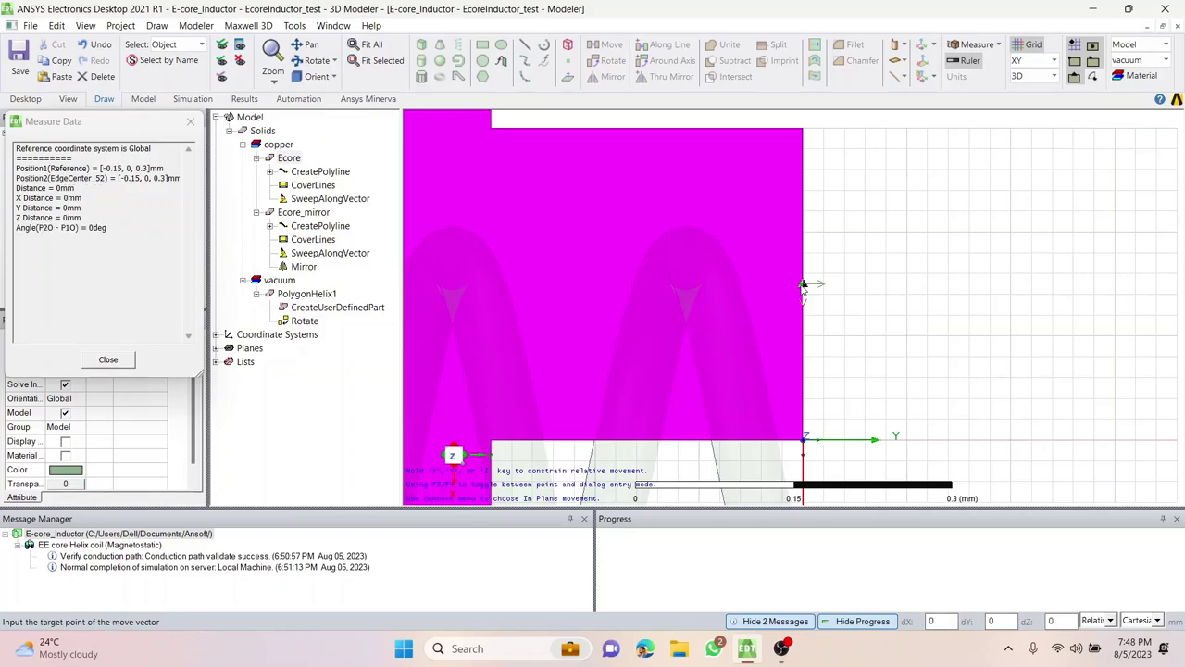
{"action": "left_click", "coordinate": [802, 443]}
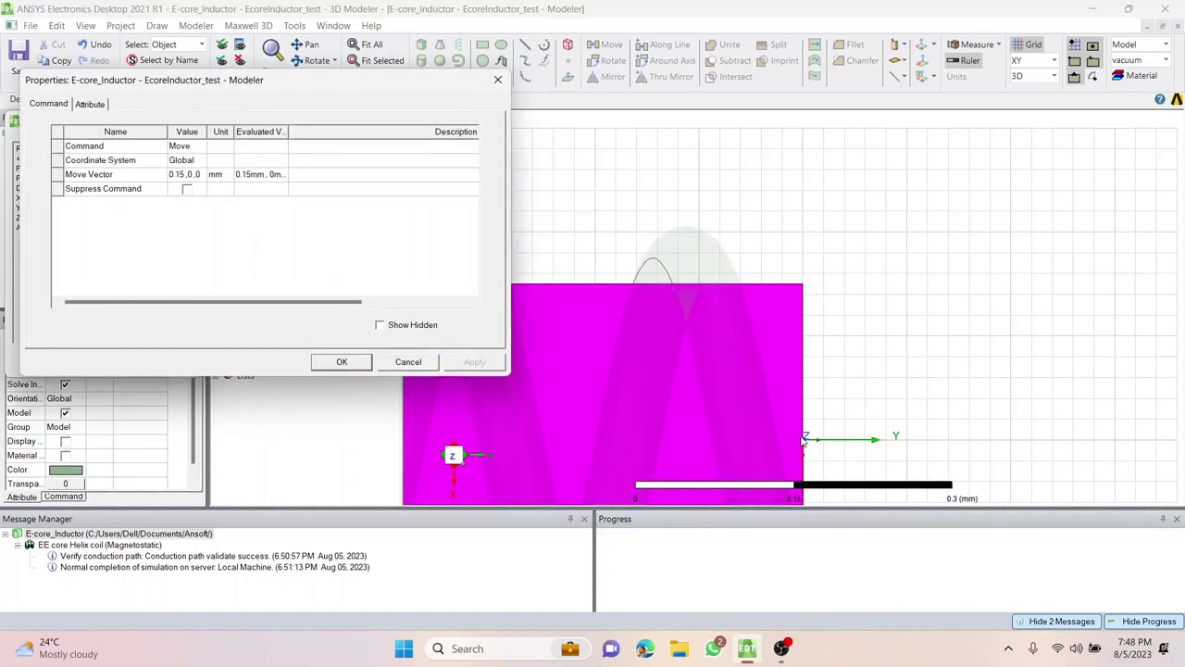
{"action": "left_click", "coordinate": [341, 362]}
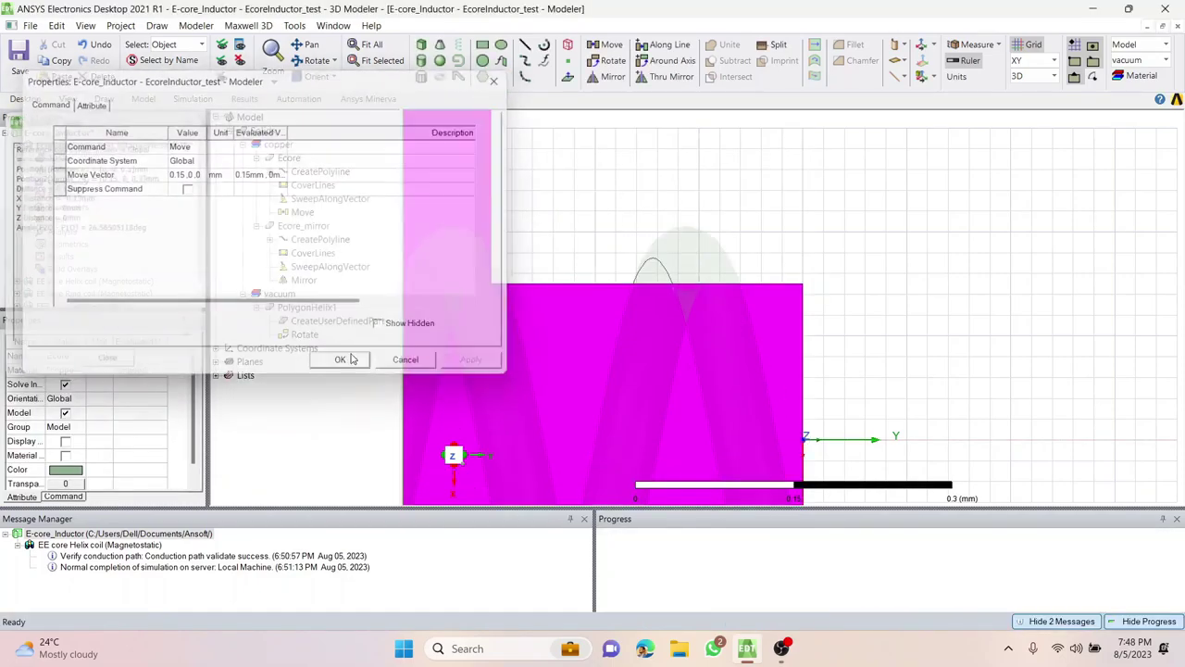
Measure the distances from the centre leg's end corners to the midpoint of its end edge, and clear the selection.
{"action": "scroll", "coordinate": [912, 259], "scroll_direction": "down", "scroll_amount": 3}
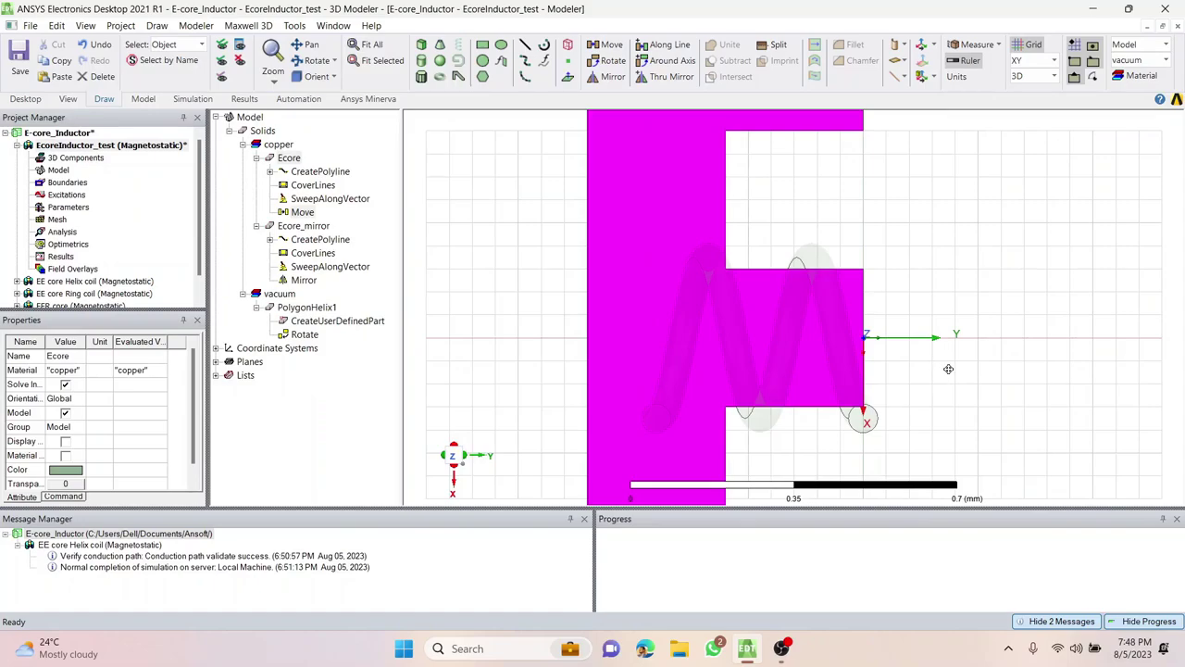
{"action": "left_click_drag", "start_coordinate": [947, 331], "coordinate": [831, 296], "text": "shift"}
{"action": "scroll", "coordinate": [741, 301], "scroll_direction": "up", "scroll_amount": 2}
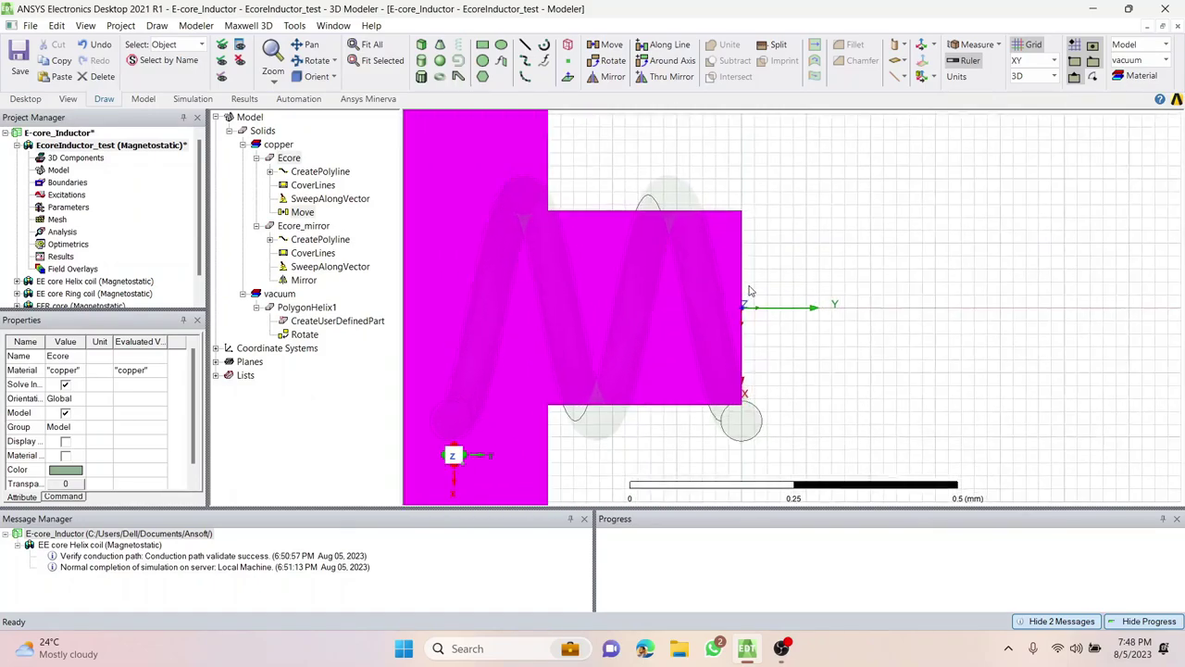
{"action": "left_click", "coordinate": [979, 45]}
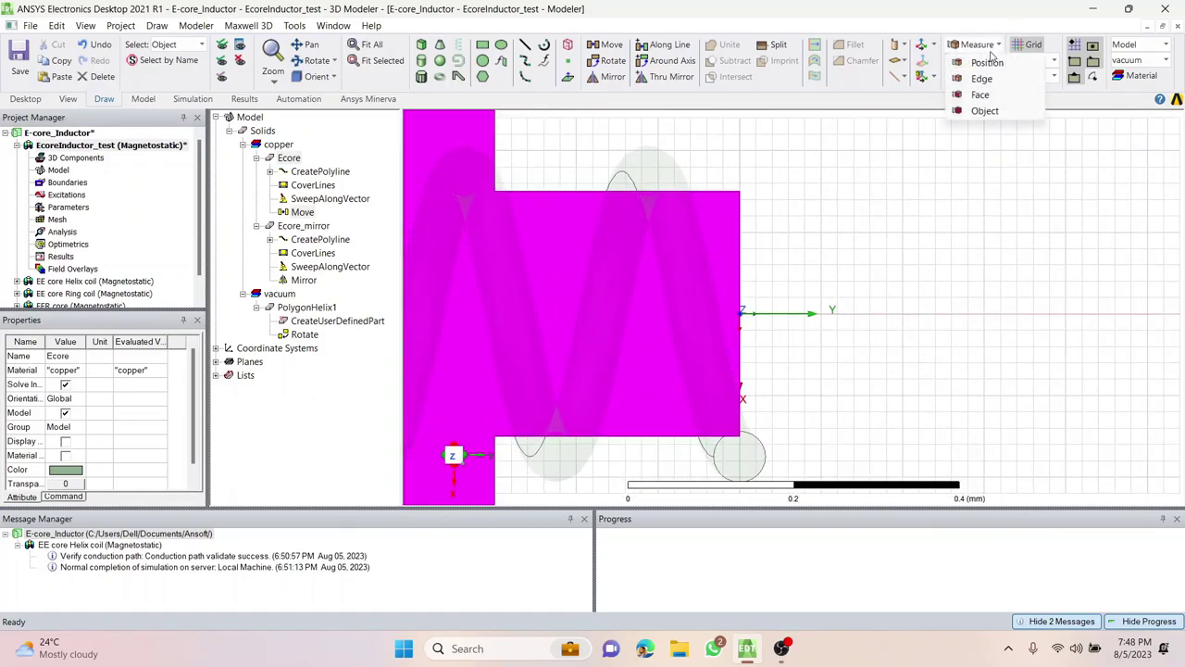
{"action": "left_click", "coordinate": [985, 61]}
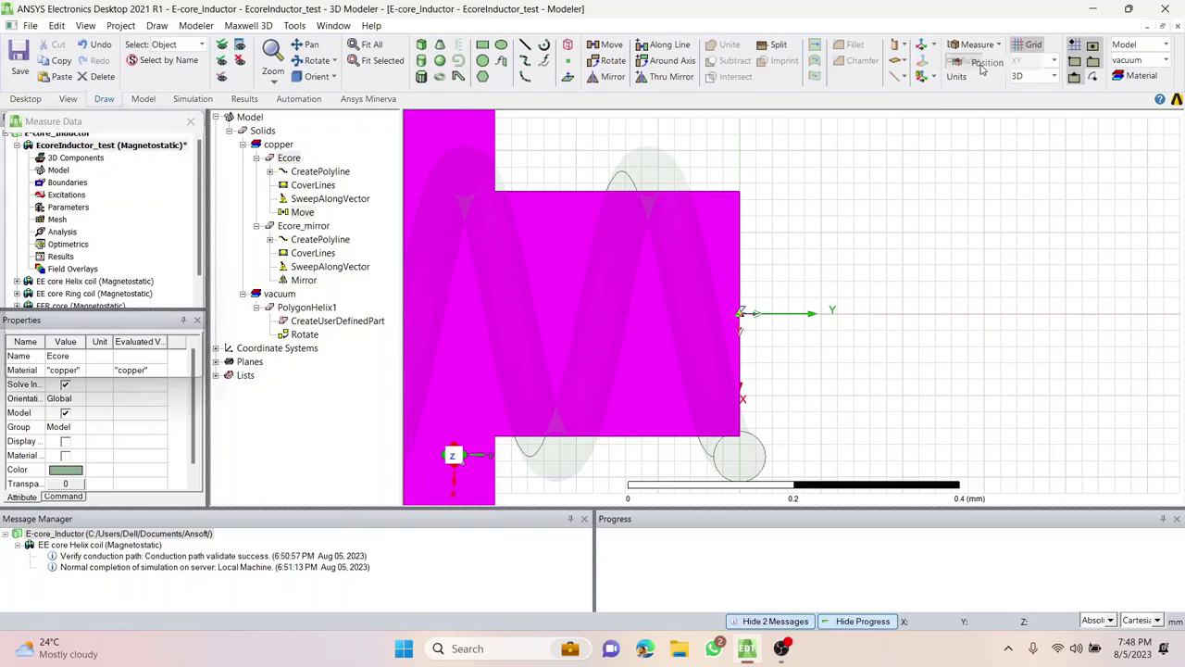
{"action": "left_click", "coordinate": [738, 192]}
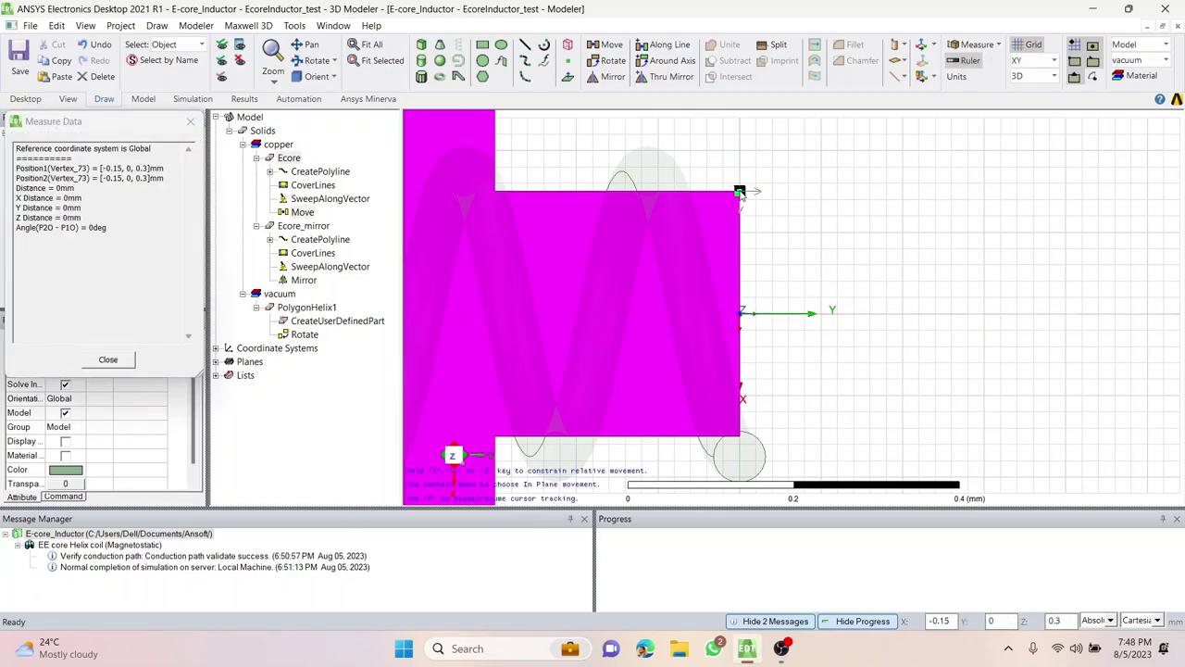
{"action": "left_click", "coordinate": [741, 314]}
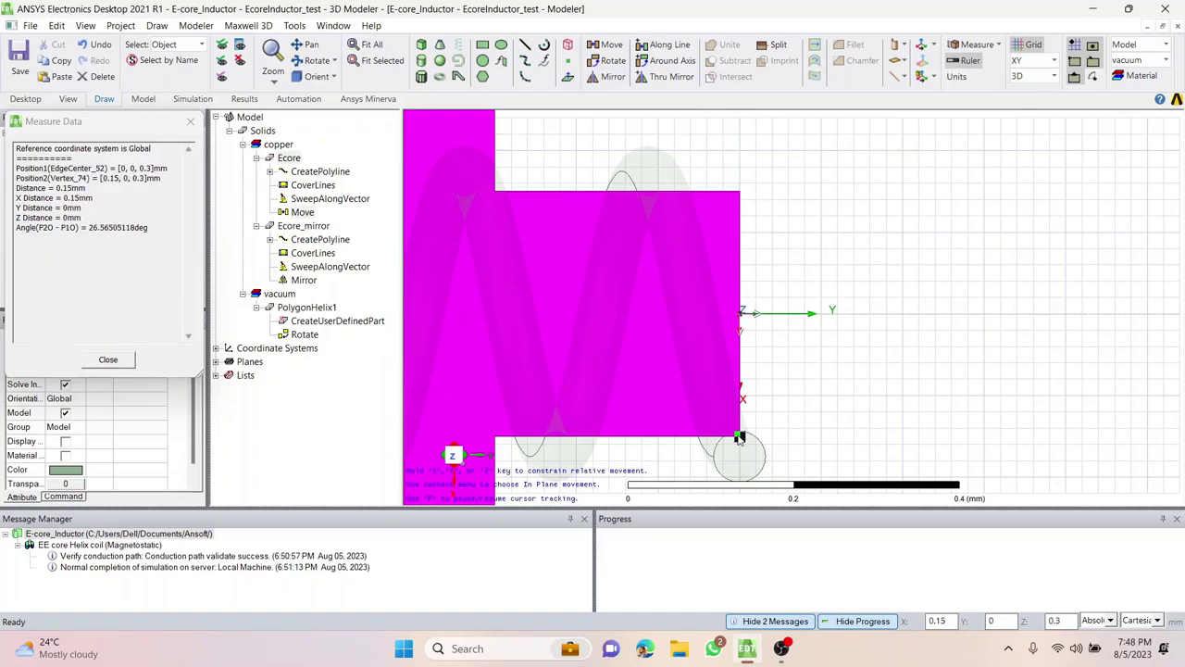
{"action": "left_click", "coordinate": [739, 437]}
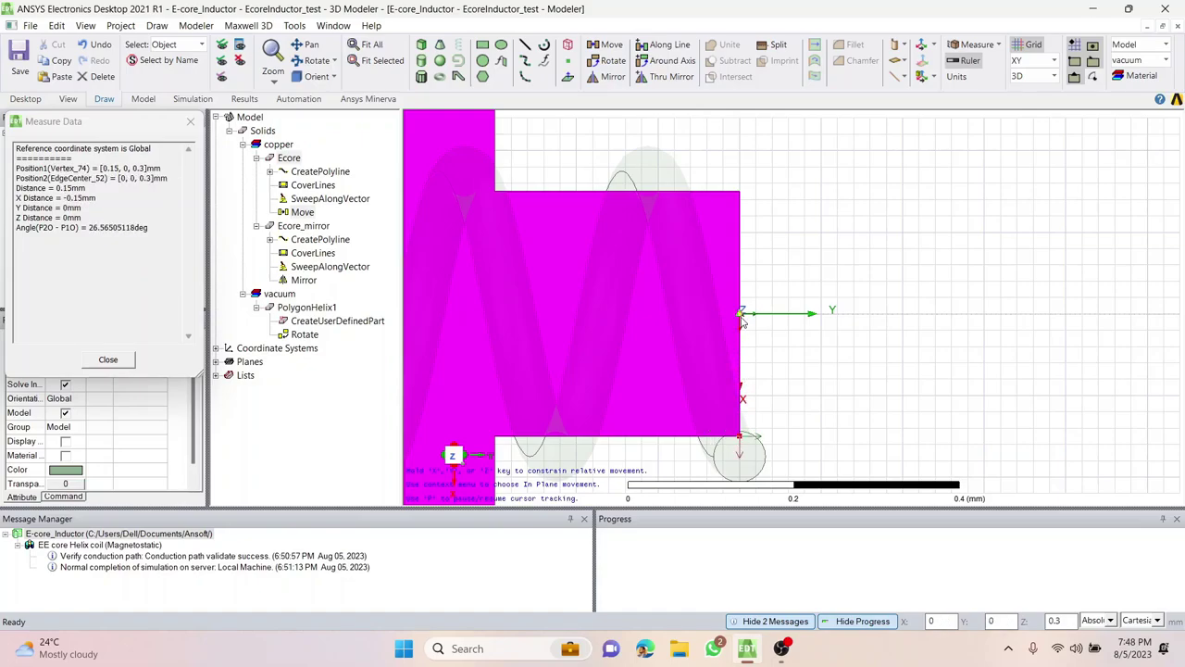
{"action": "key", "text": "Escape"}
{"action": "left_click", "coordinate": [889, 227]}
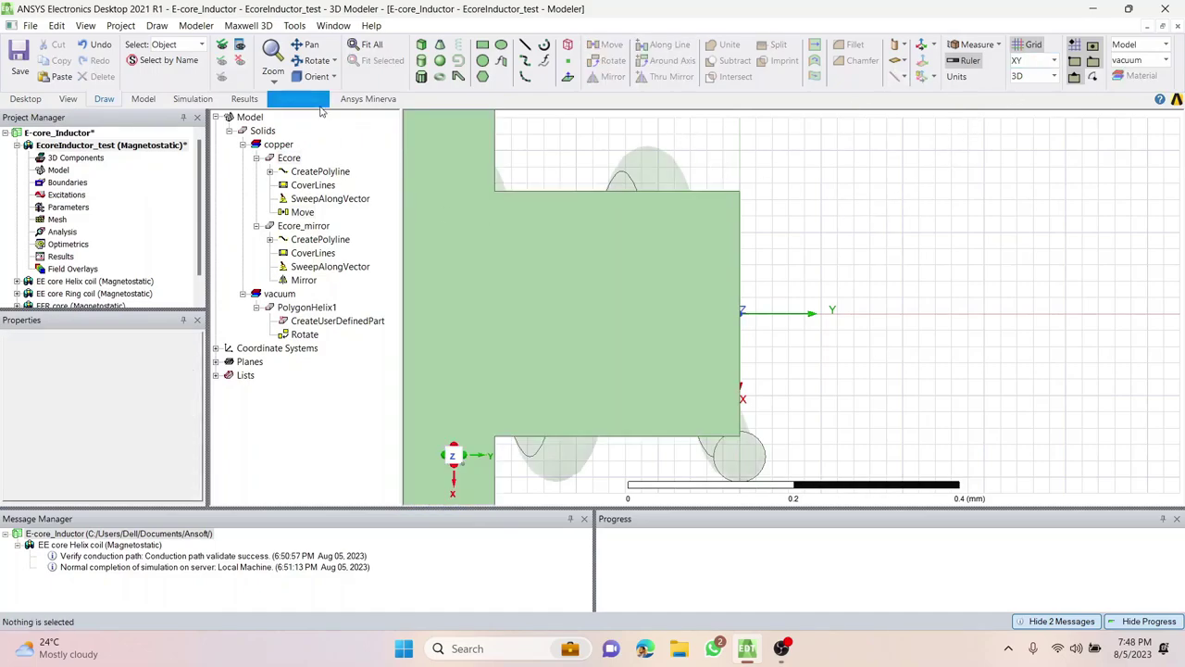
Examine the rotated helix's position relative to the Ecore centre leg in the top, left and right views.
{"action": "left_click", "coordinate": [333, 76]}
{"action": "left_click", "coordinate": [331, 94]}
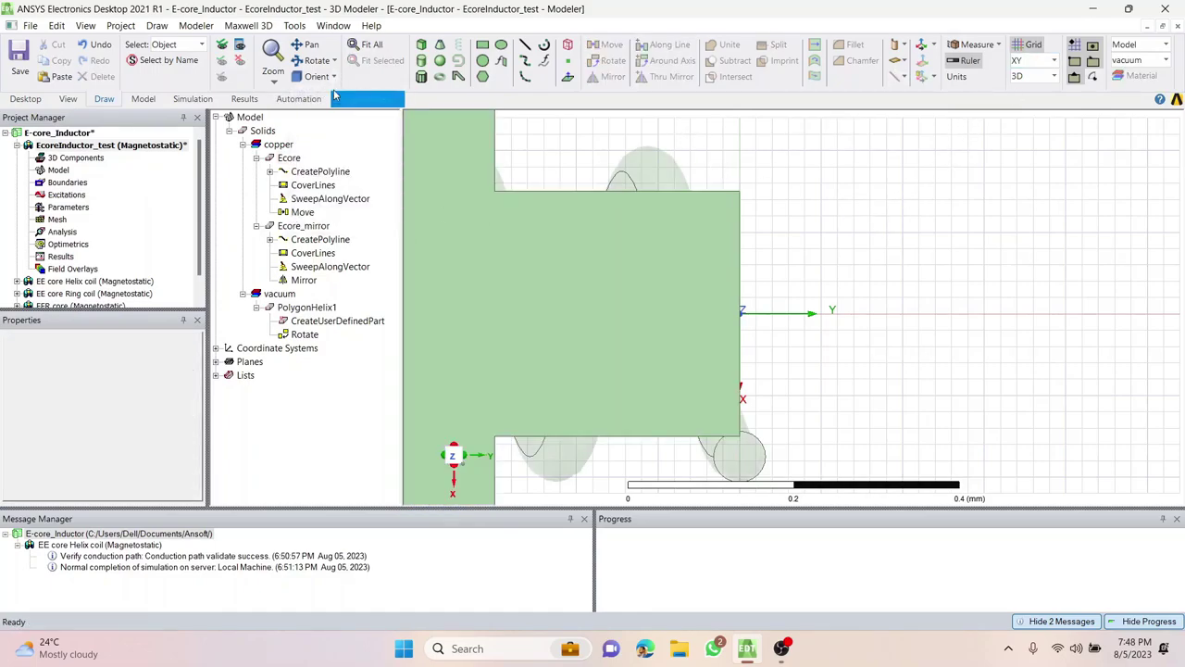
{"action": "left_click", "coordinate": [370, 45]}
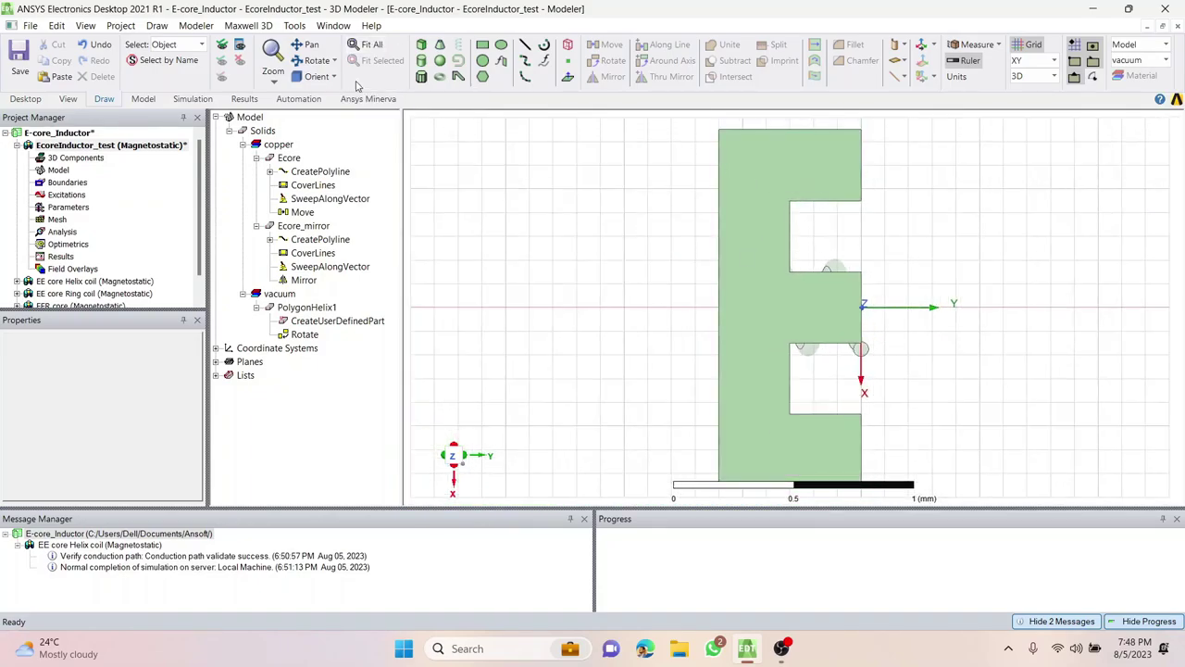
{"action": "left_click", "coordinate": [333, 76]}
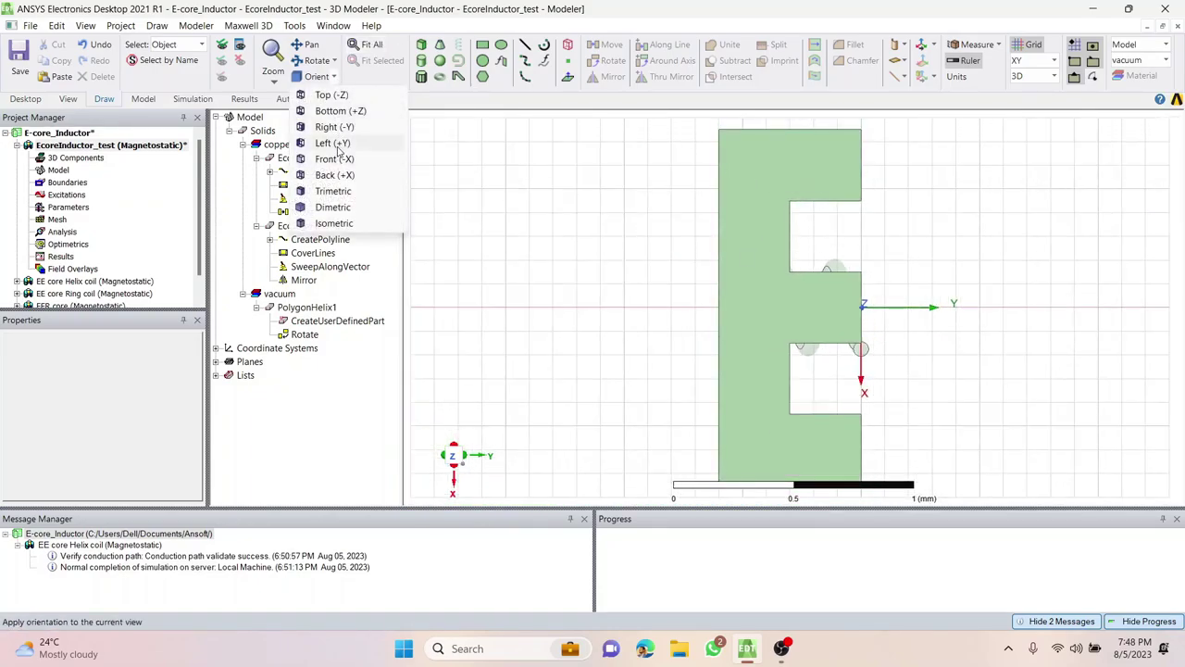
{"action": "left_click", "coordinate": [334, 143]}
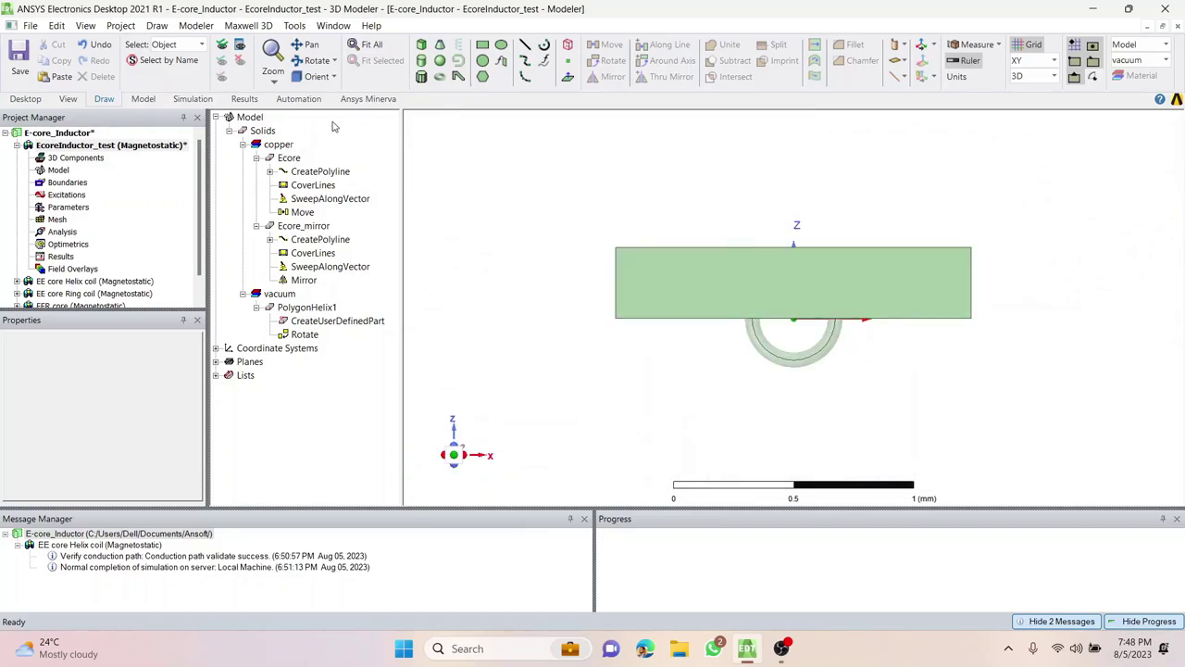
{"action": "left_click", "coordinate": [333, 76]}
{"action": "left_click", "coordinate": [336, 127]}
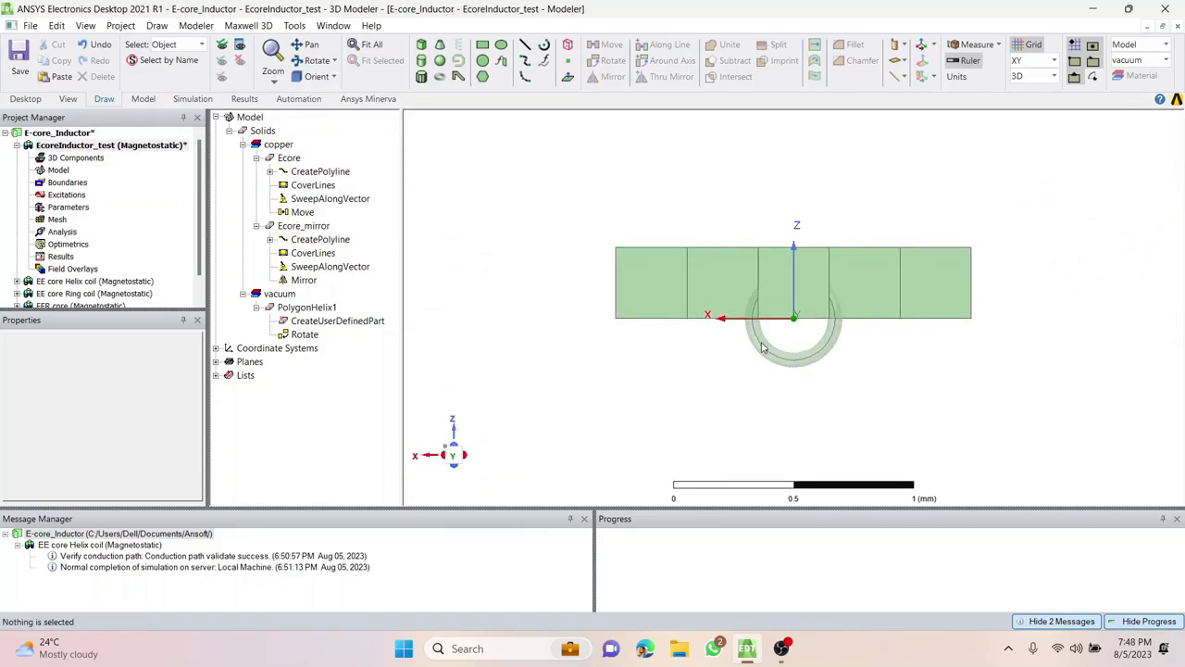
Check the helix's position against the Ecore centre leg and set the drawing plane to XZ.
{"action": "left_click", "coordinate": [802, 367]}
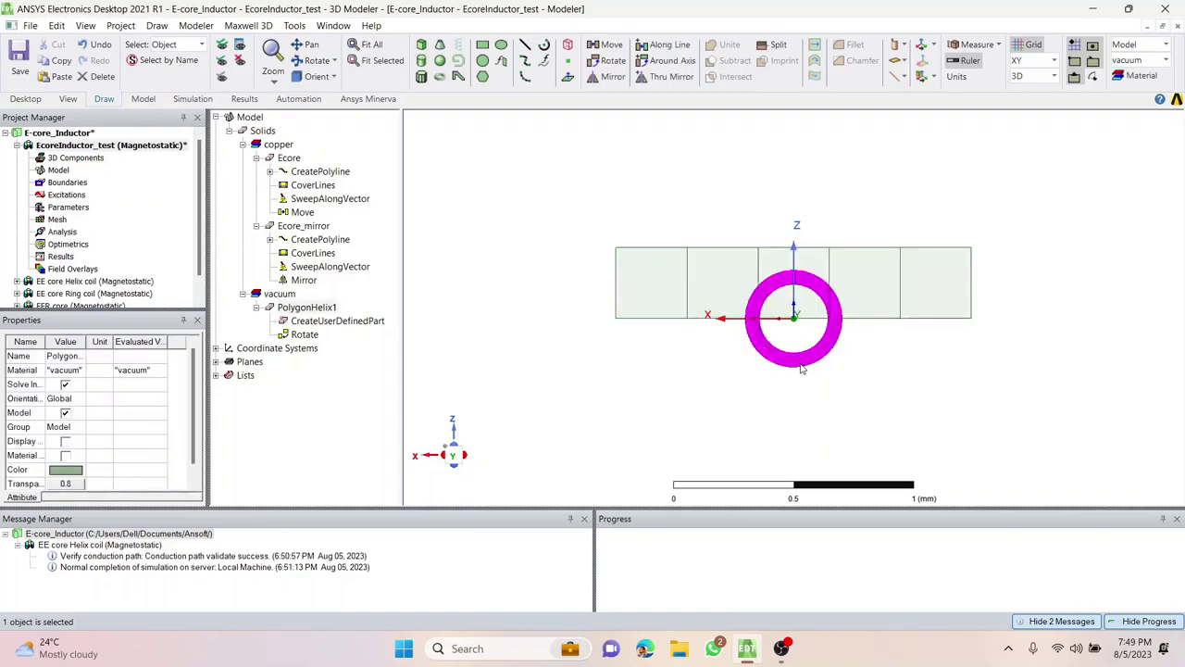
{"action": "scroll", "coordinate": [785, 357], "scroll_direction": "up", "scroll_amount": 3}
{"action": "left_click", "coordinate": [729, 417]}
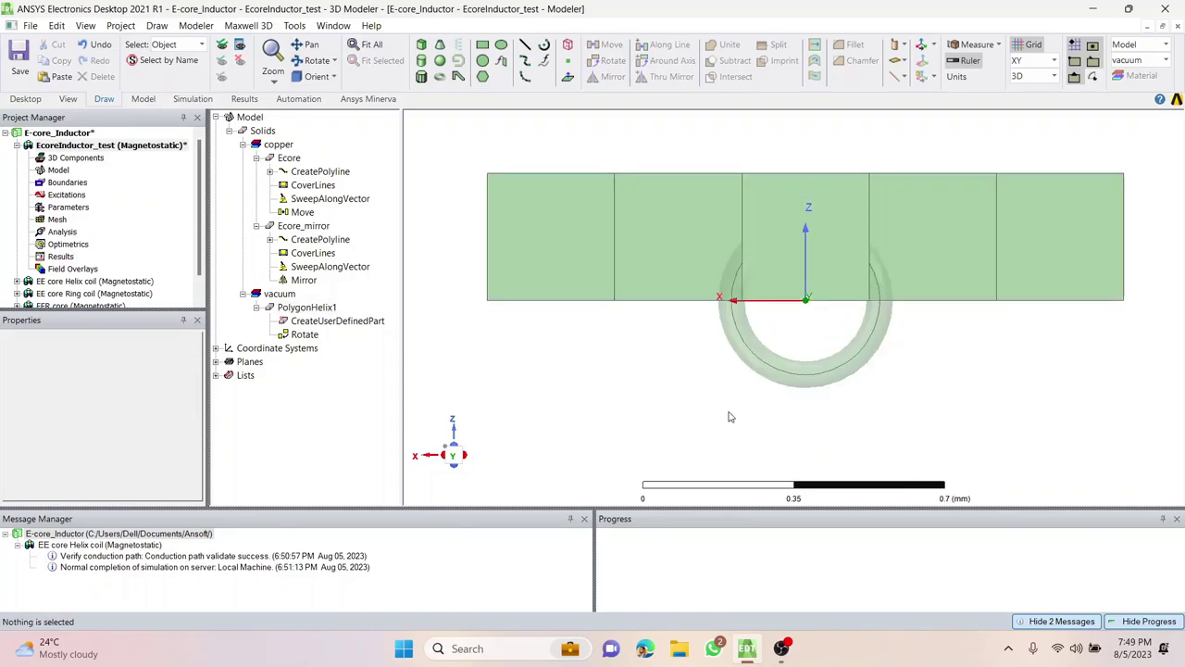
{"action": "left_click", "coordinate": [755, 359]}
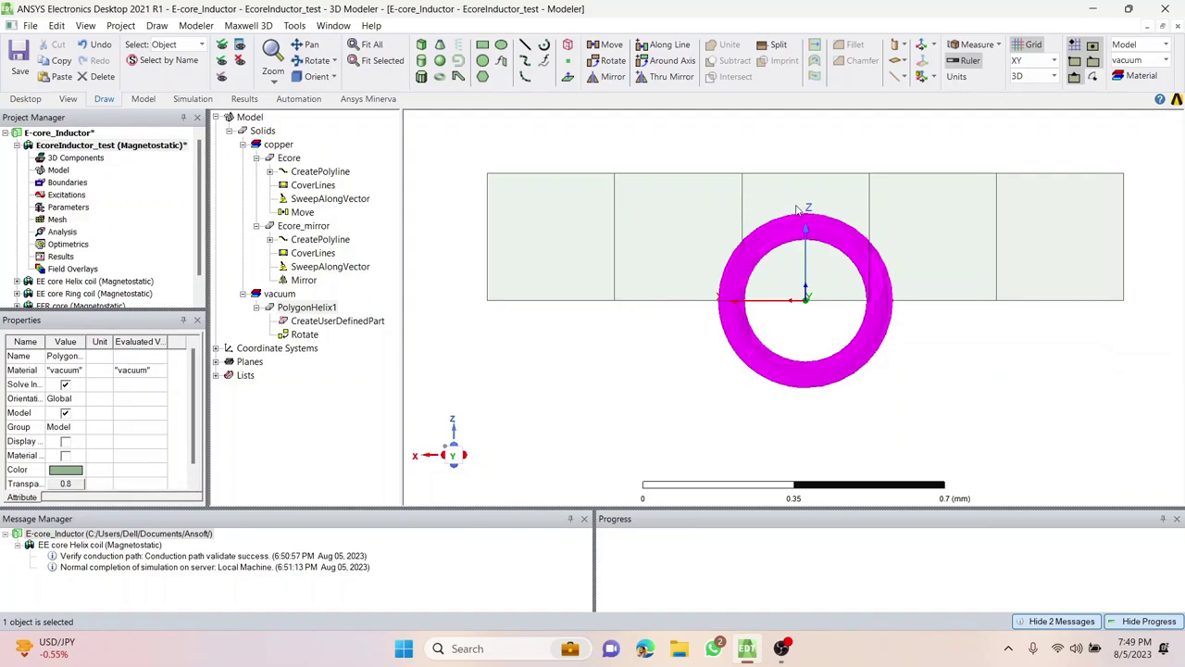
{"action": "left_click", "coordinate": [1032, 60]}
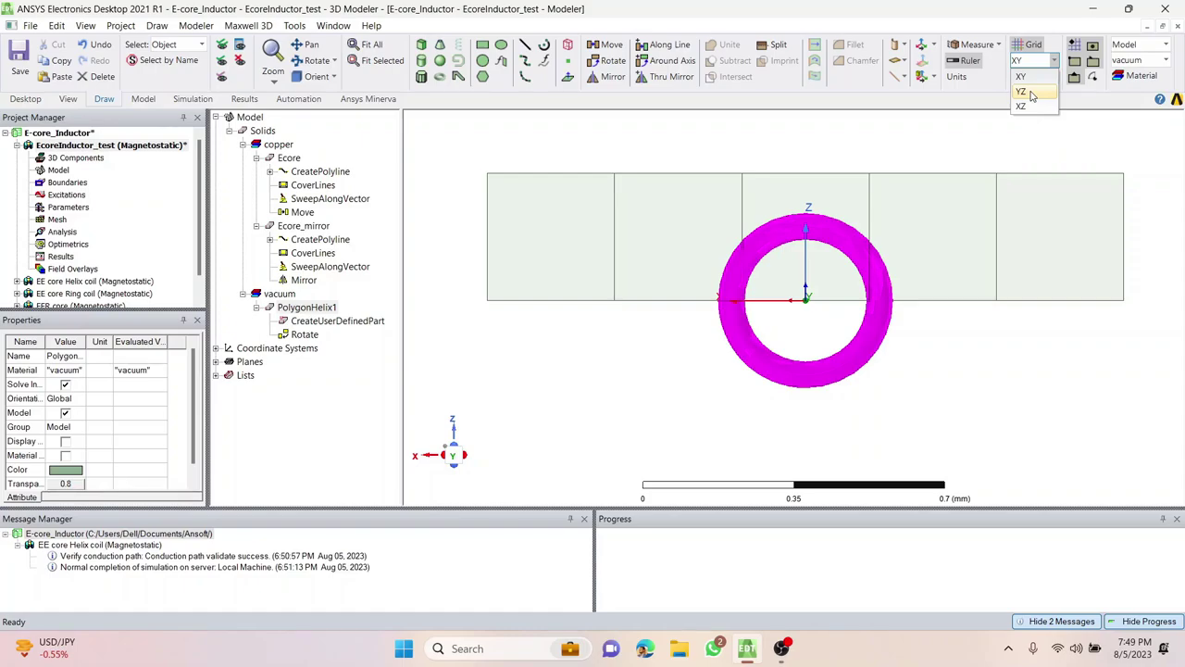
{"action": "left_click", "coordinate": [630, 370]}
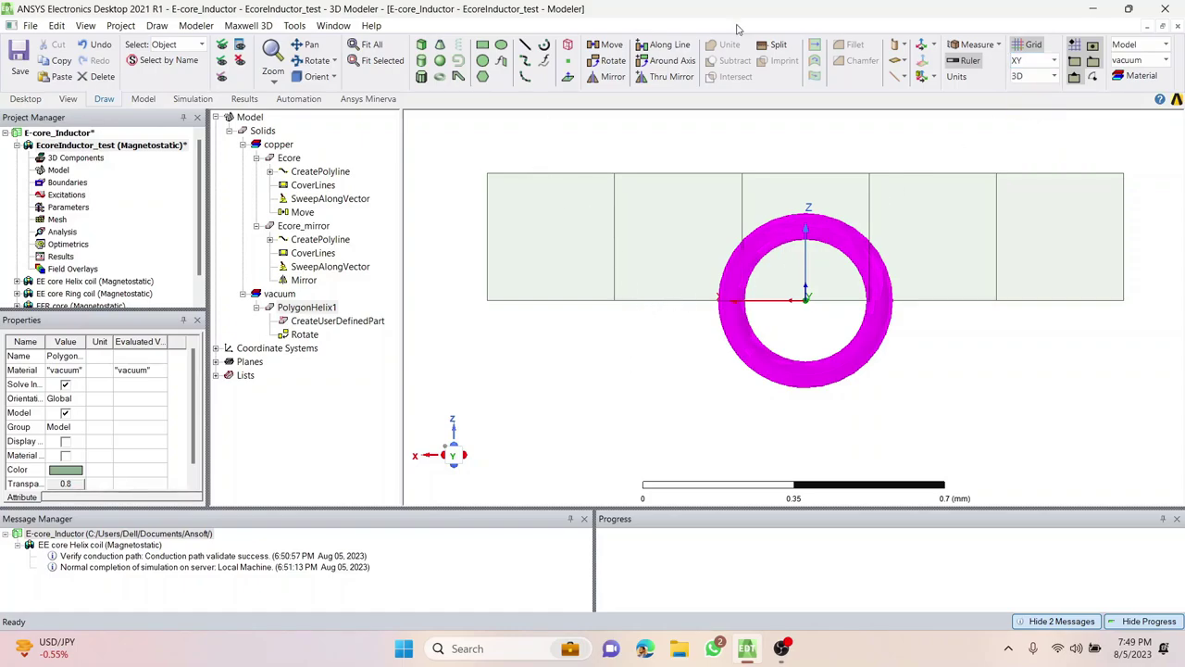
{"action": "left_click", "coordinate": [1033, 60]}
{"action": "left_click", "coordinate": [1035, 93]}
{"action": "left_click", "coordinate": [1032, 60]}
{"action": "left_click", "coordinate": [1033, 107]}
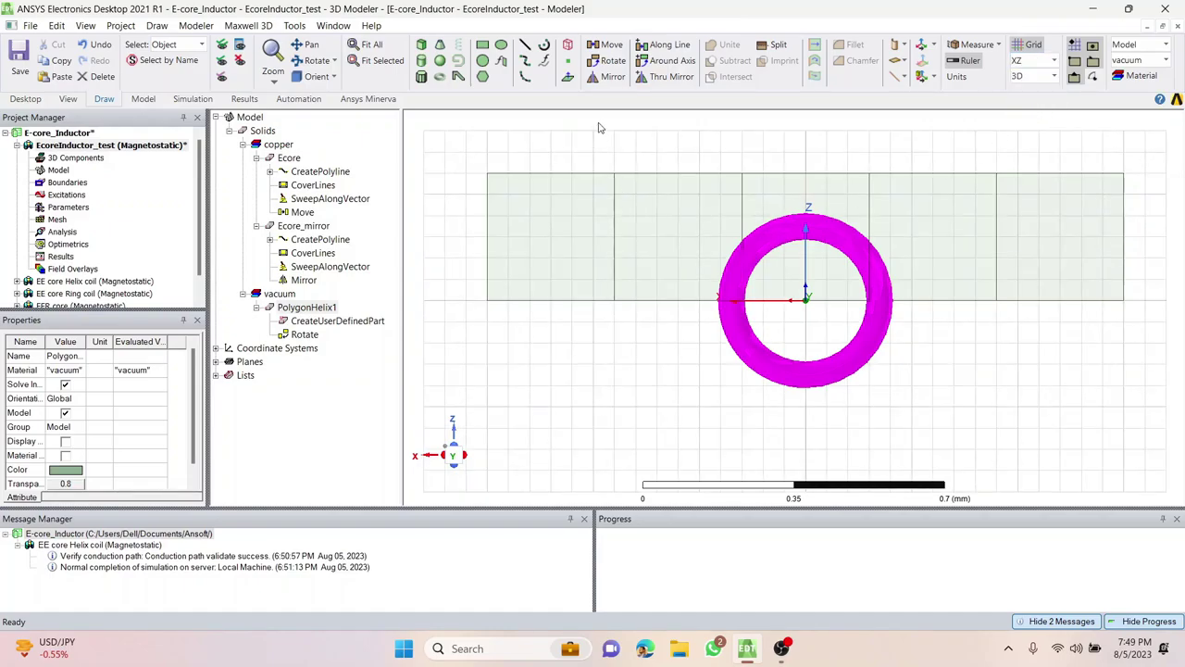
Move the Ecore half by the vector 0, 0, -0.15 mm, from its end face centre to the origin, and clear the selection.
{"action": "left_click", "coordinate": [664, 226]}
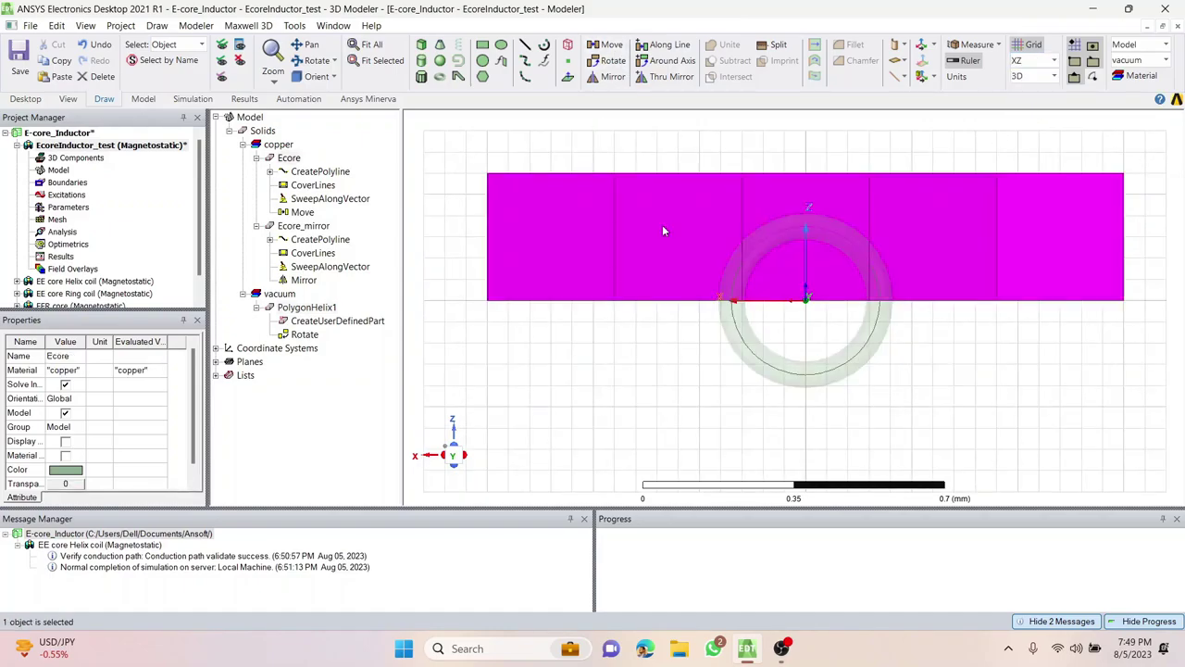
{"action": "left_click", "coordinate": [606, 45]}
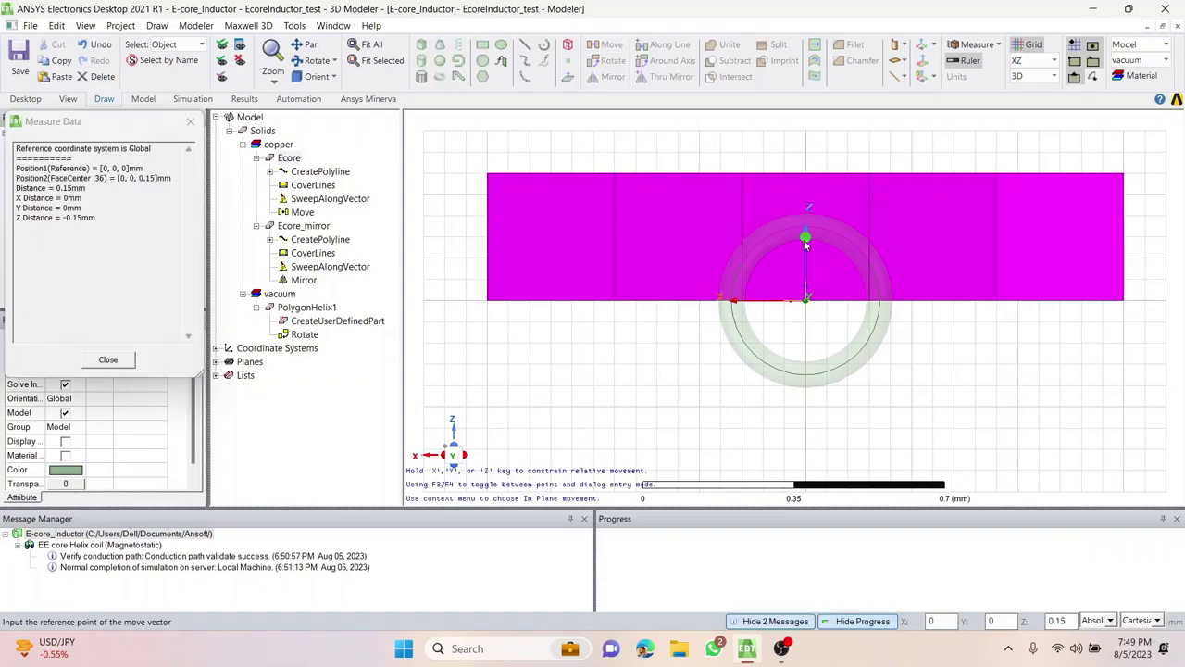
{"action": "scroll", "coordinate": [807, 244], "scroll_direction": "up", "scroll_amount": 2}
{"action": "scroll", "coordinate": [813, 185], "scroll_direction": "up", "scroll_amount": 1}
{"action": "scroll", "coordinate": [820, 163], "scroll_direction": "down", "scroll_amount": 2}
{"action": "scroll", "coordinate": [806, 166], "scroll_direction": "up", "scroll_amount": 1}
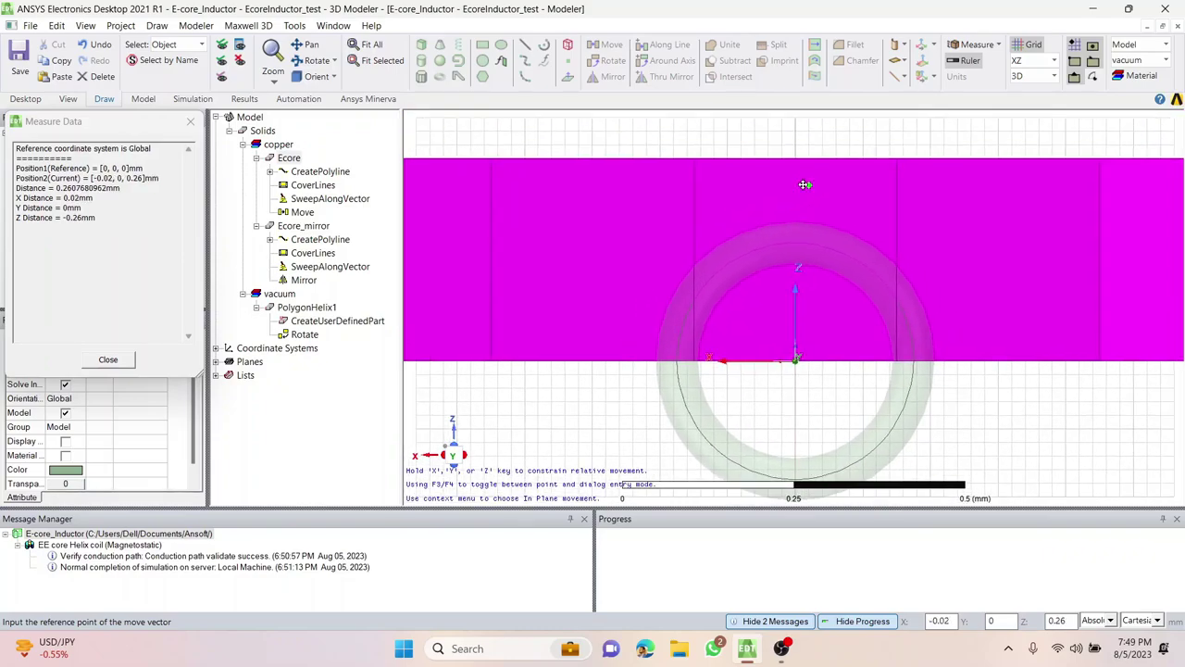
{"action": "left_click", "coordinate": [795, 262]}
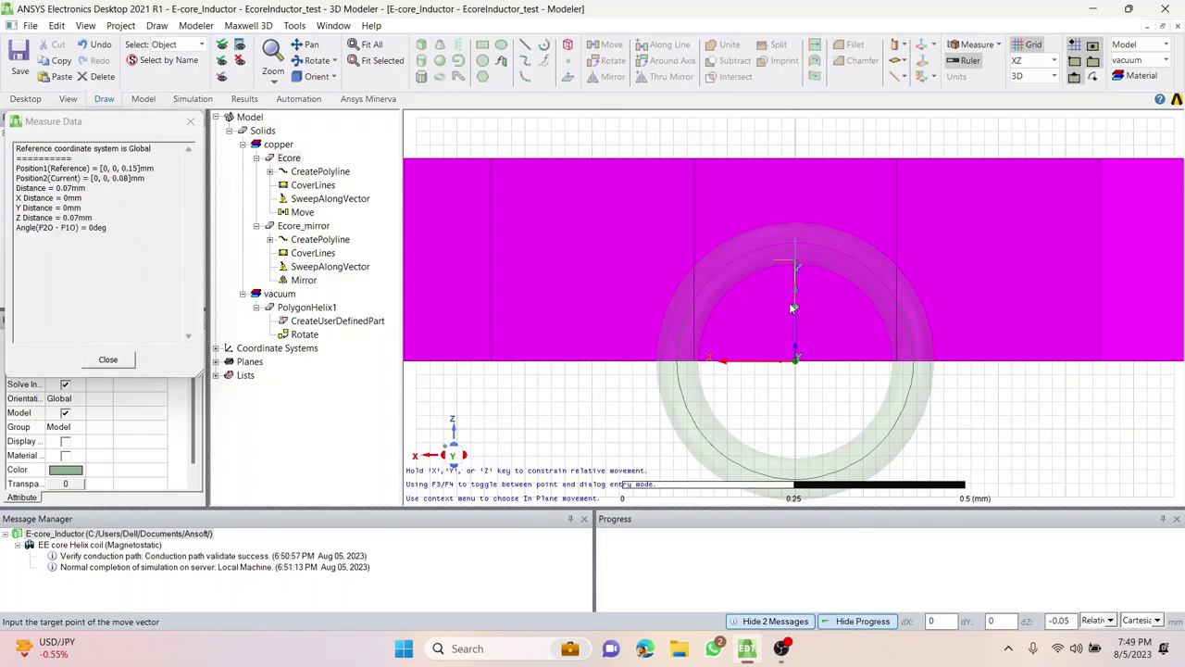
{"action": "left_click", "coordinate": [795, 361]}
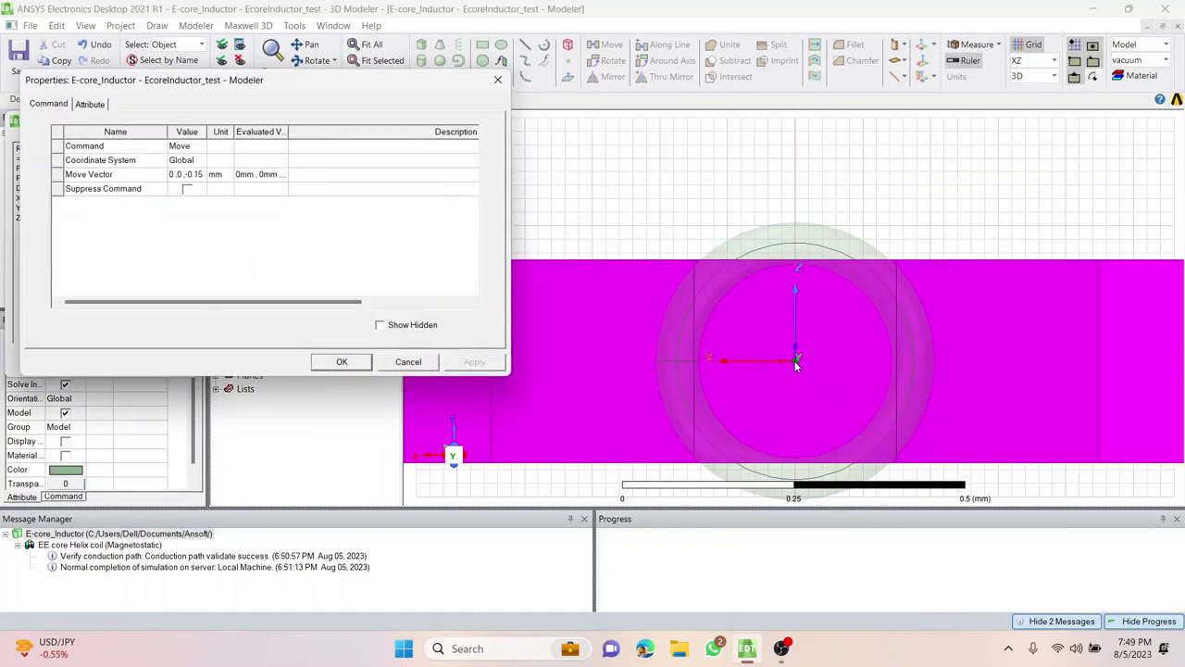
{"action": "left_click", "coordinate": [365, 361]}
{"action": "scroll", "coordinate": [698, 196], "scroll_direction": "down", "scroll_amount": 3}
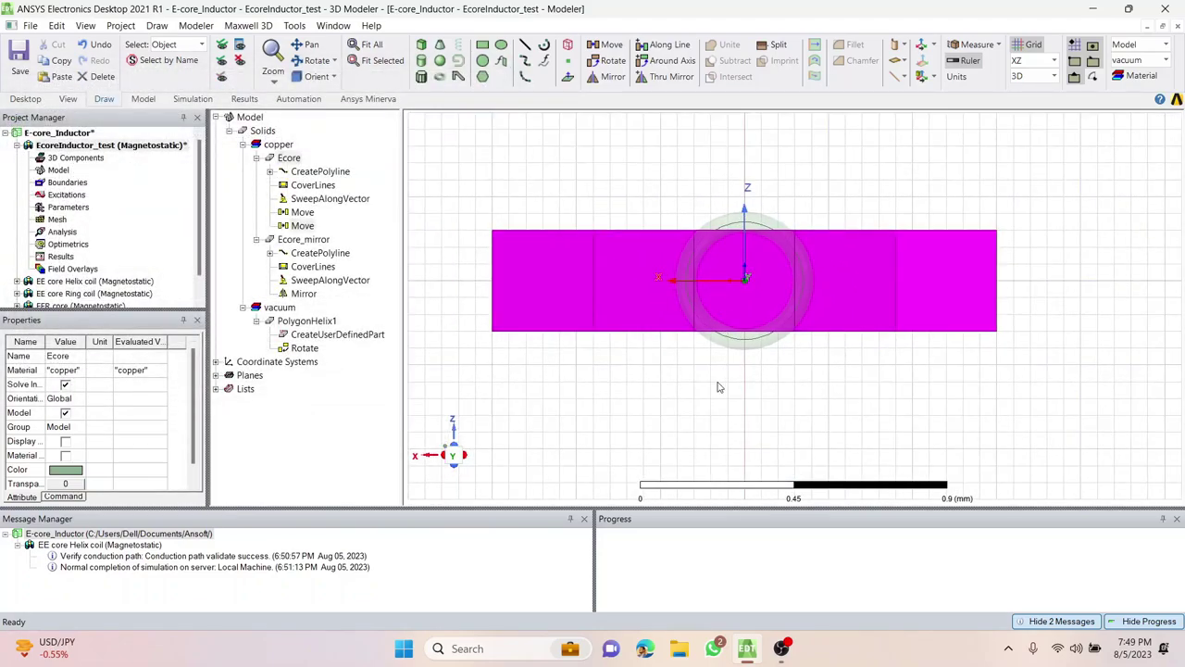
{"action": "left_click", "coordinate": [716, 386]}
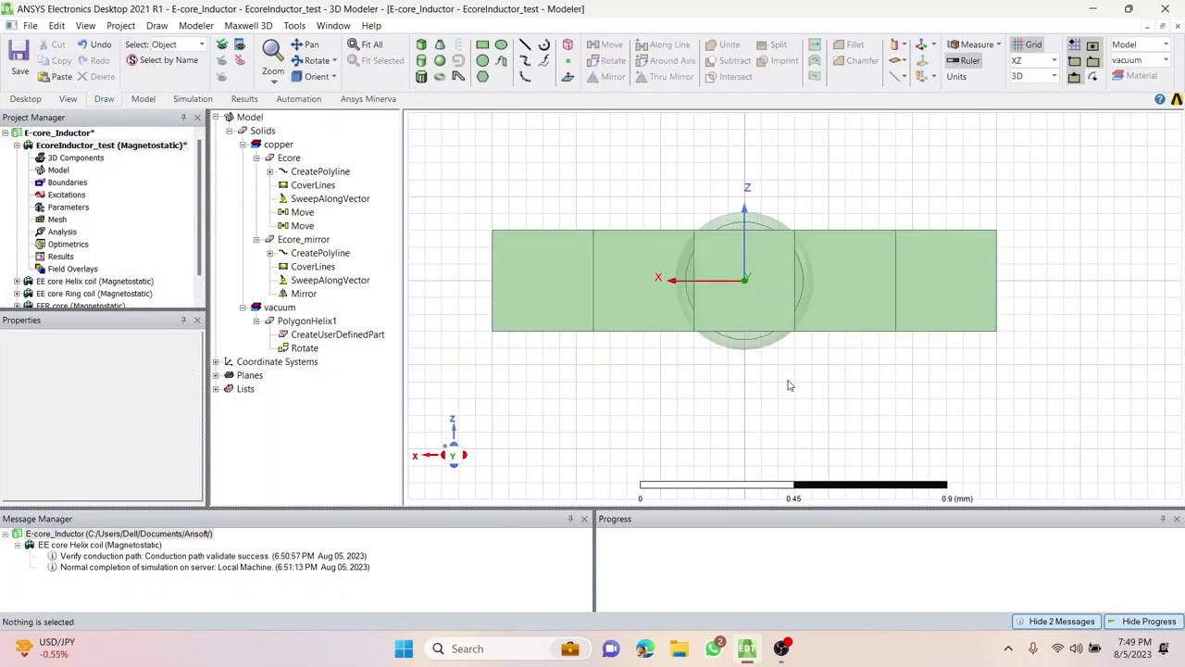
Increase the transparency of the Ecore half so the helix shows through it, and clear the selection.
{"action": "scroll", "coordinate": [725, 248], "scroll_direction": "up", "scroll_amount": 3}
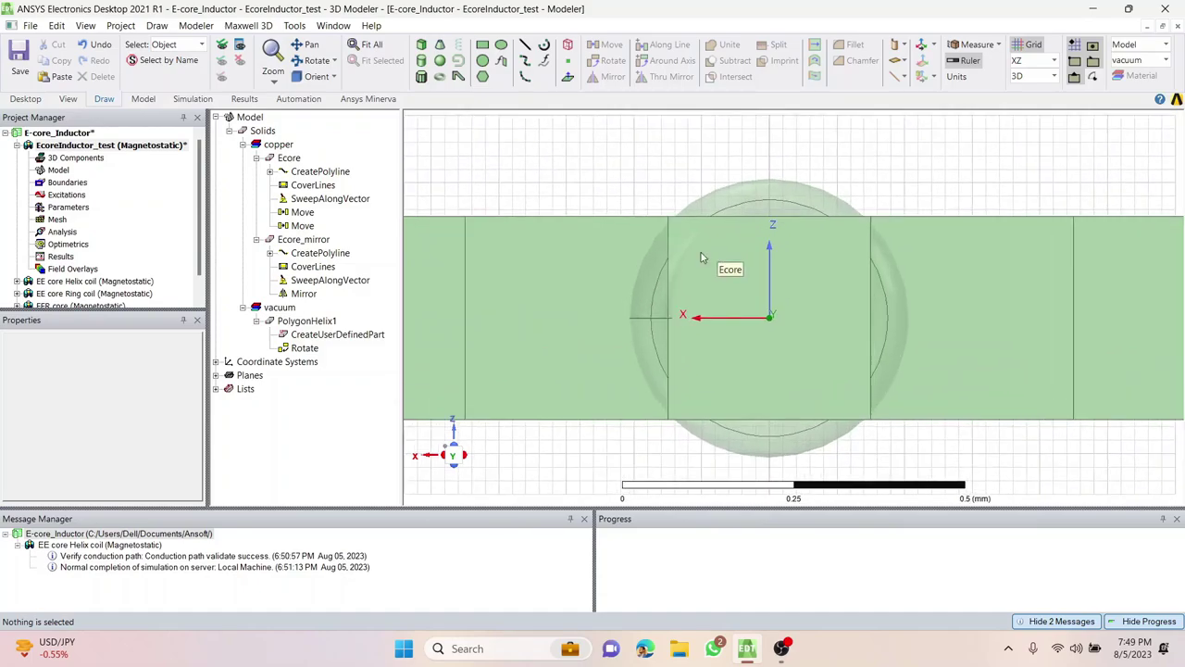
{"action": "left_click", "coordinate": [554, 293]}
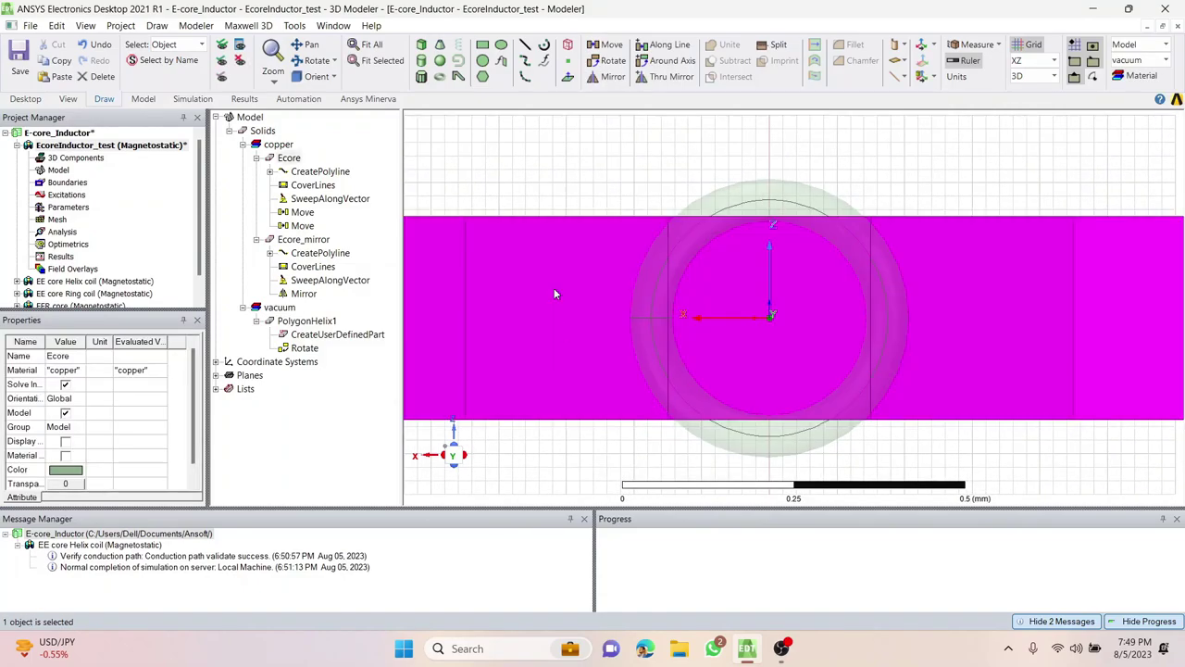
{"action": "left_click", "coordinate": [64, 484]}
{"action": "left_click_drag", "start_coordinate": [508, 311], "coordinate": [627, 314]}
{"action": "left_click", "coordinate": [537, 353]}
{"action": "left_click", "coordinate": [571, 449]}
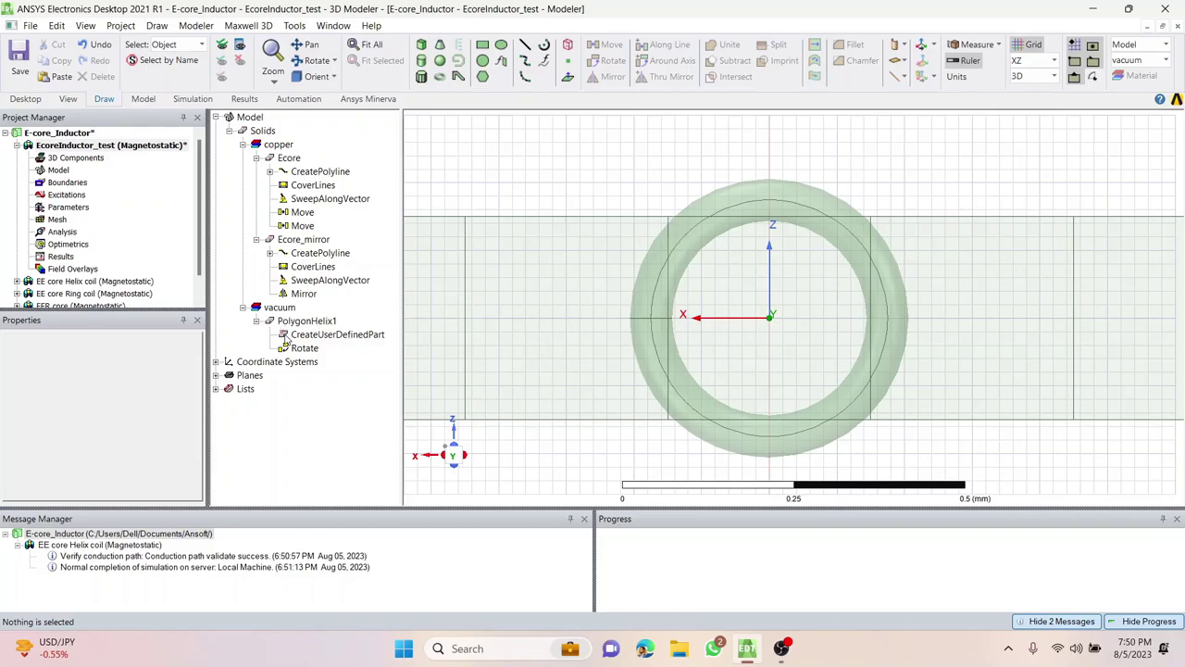
Set the helix's StartHelixRadius first to 0.2 mm and finally to 0.25 mm, and check its clearance at the centre leg's corner.
{"action": "left_click", "coordinate": [324, 334]}
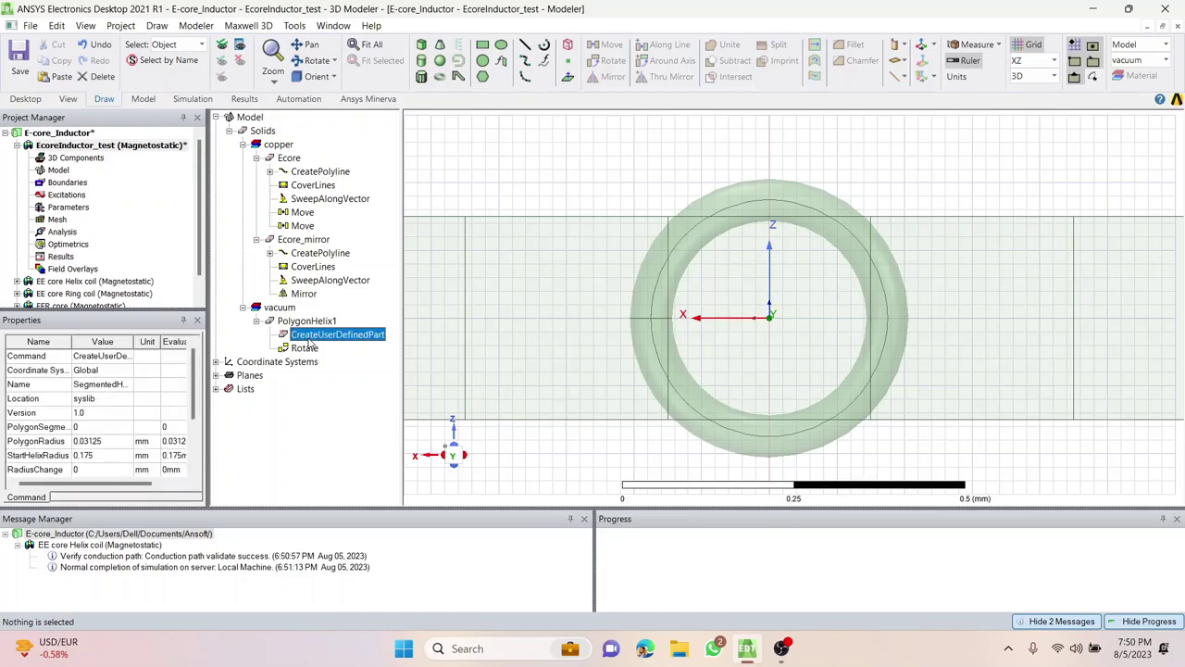
{"action": "left_click", "coordinate": [320, 321]}
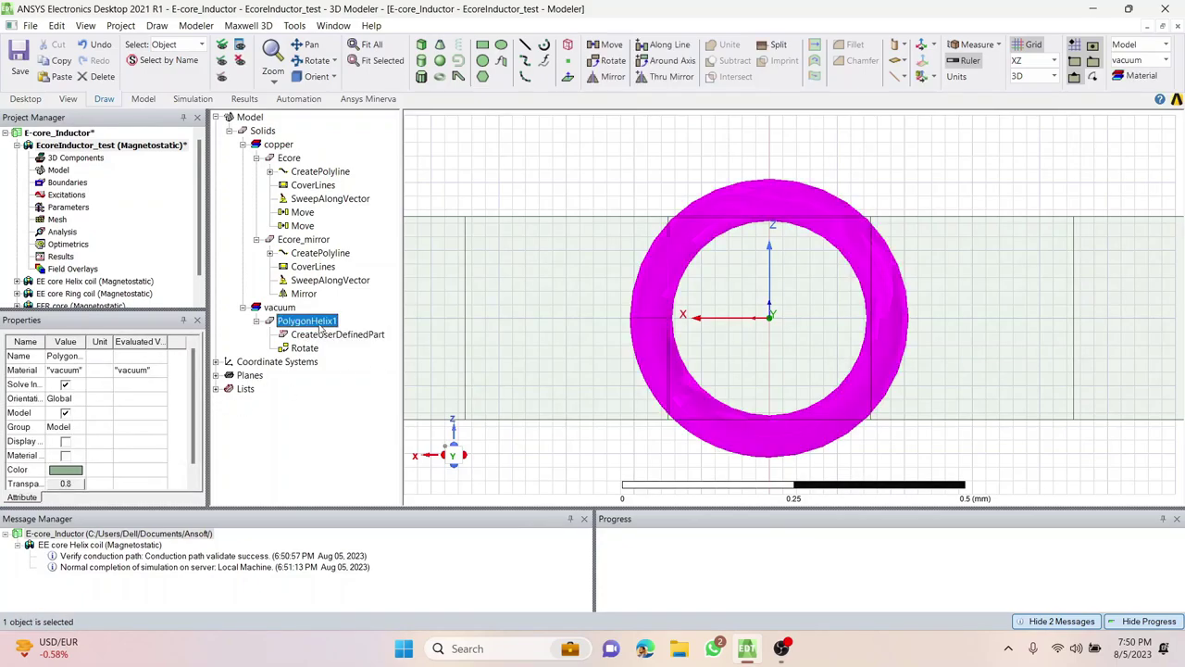
{"action": "left_click", "coordinate": [322, 338]}
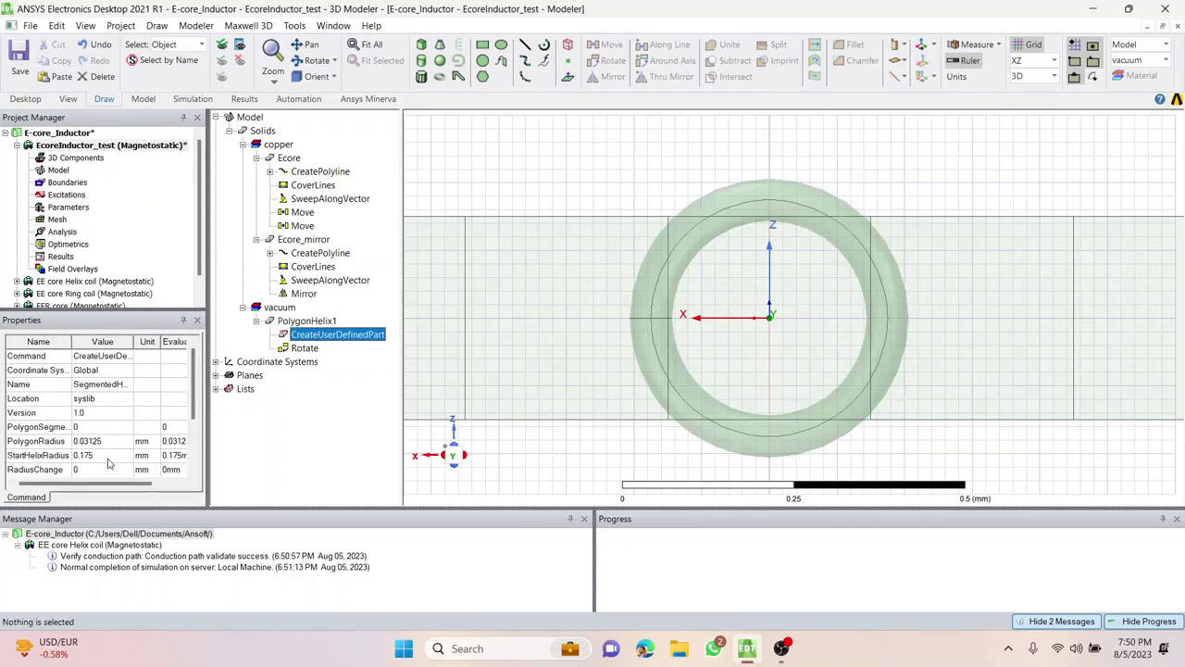
{"action": "scroll", "coordinate": [86, 454], "scroll_direction": "down", "scroll_amount": 1}
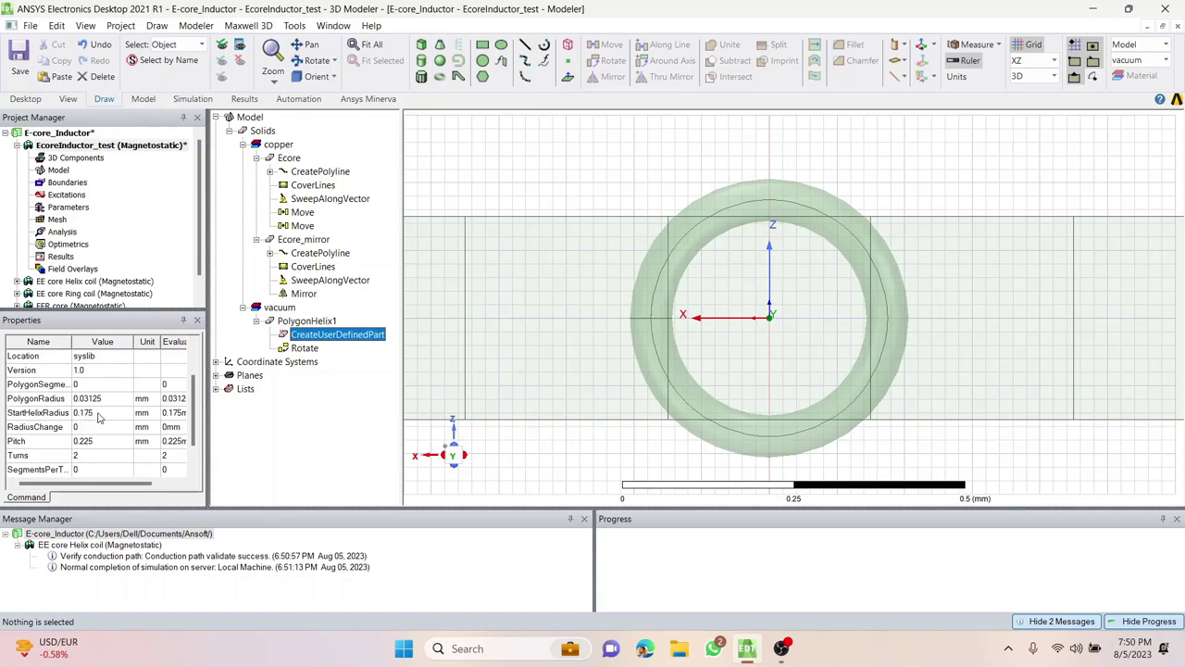
{"action": "left_click", "coordinate": [100, 413]}
{"action": "left_click", "coordinate": [82, 418]}
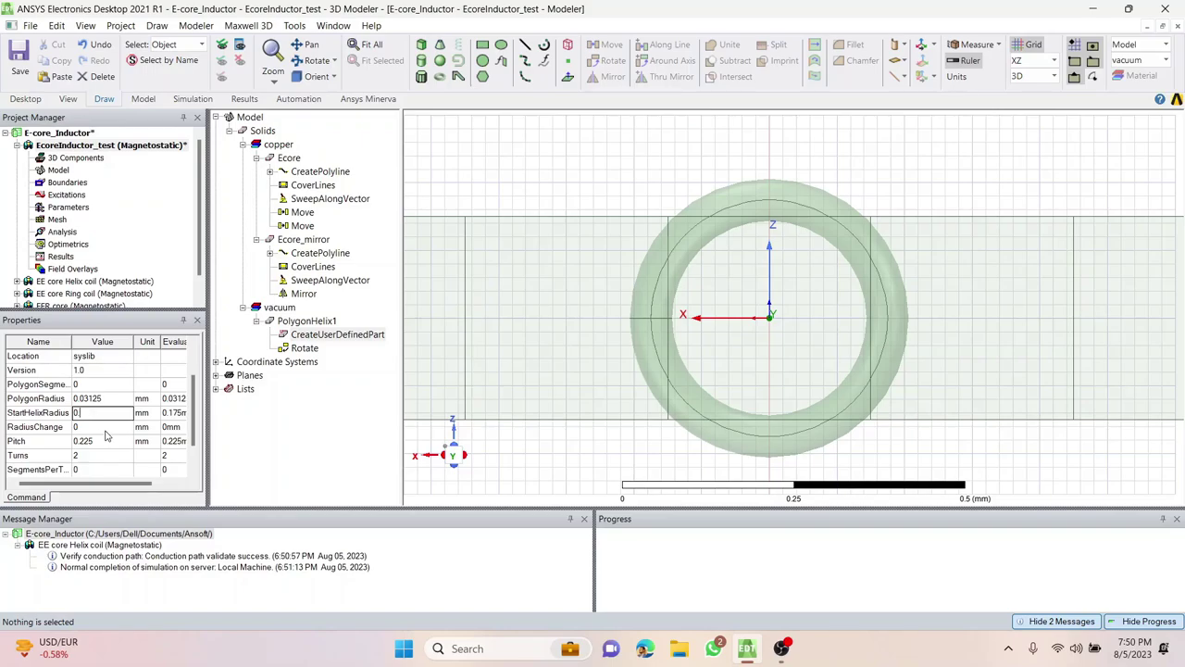
{"action": "left_click", "coordinate": [105, 430]}
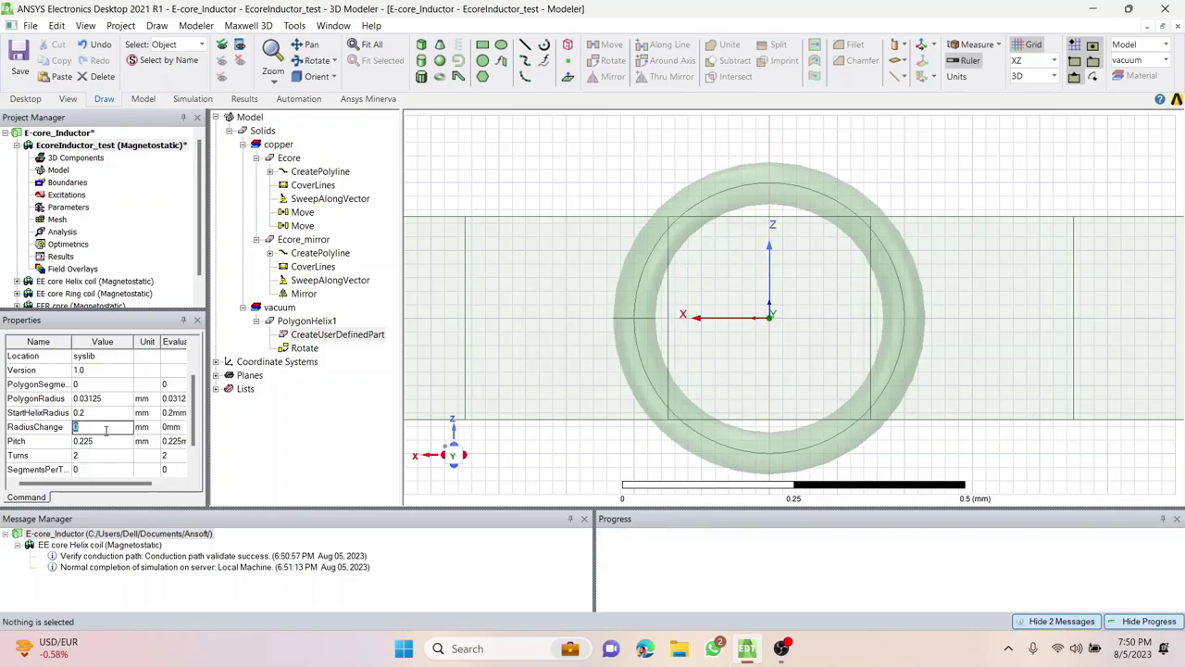
{"action": "left_click", "coordinate": [93, 413]}
{"action": "double_click", "coordinate": [270, 432]}
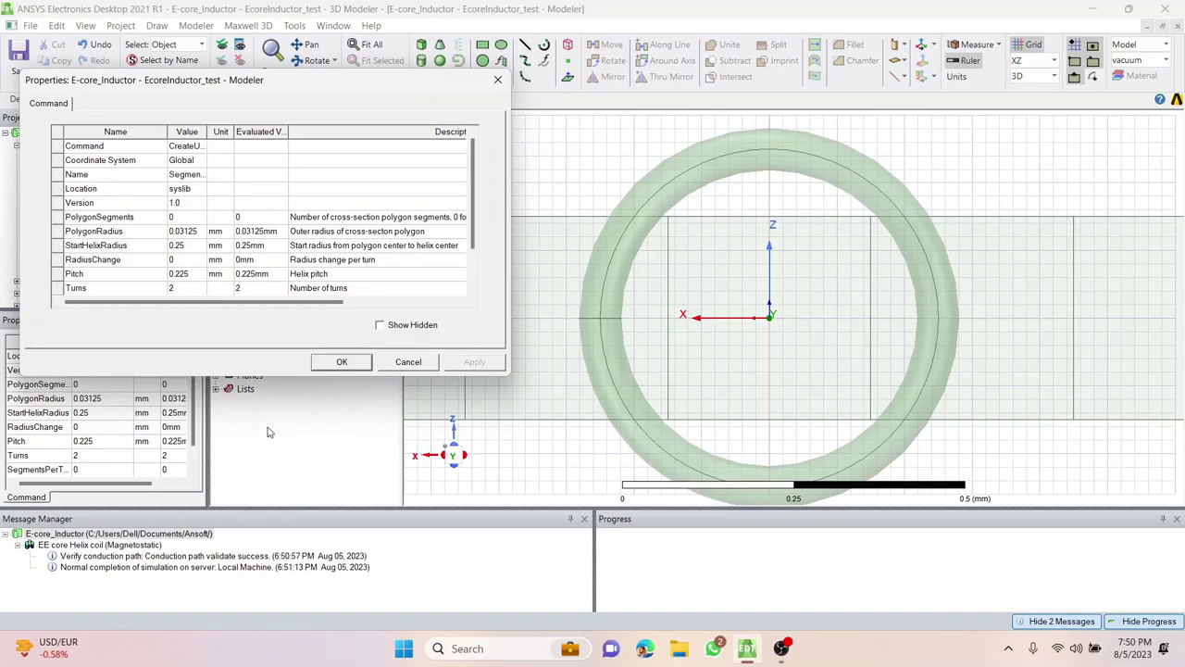
{"action": "left_click", "coordinate": [343, 364]}
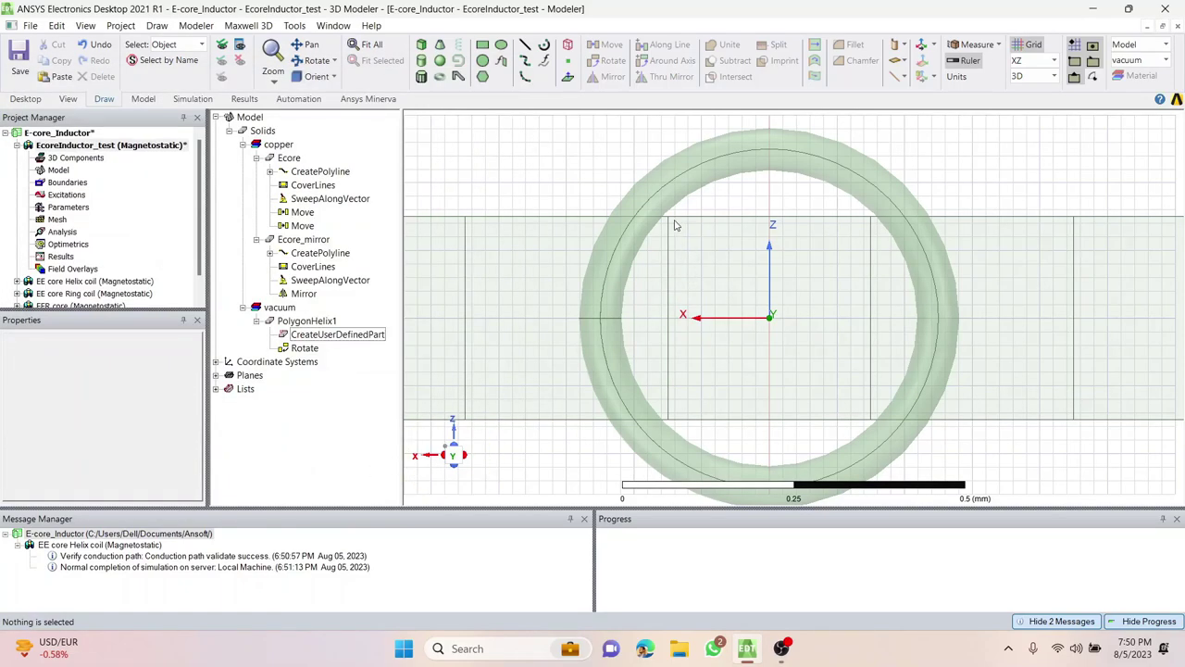
{"action": "scroll", "coordinate": [674, 225], "scroll_direction": "up", "scroll_amount": 5}
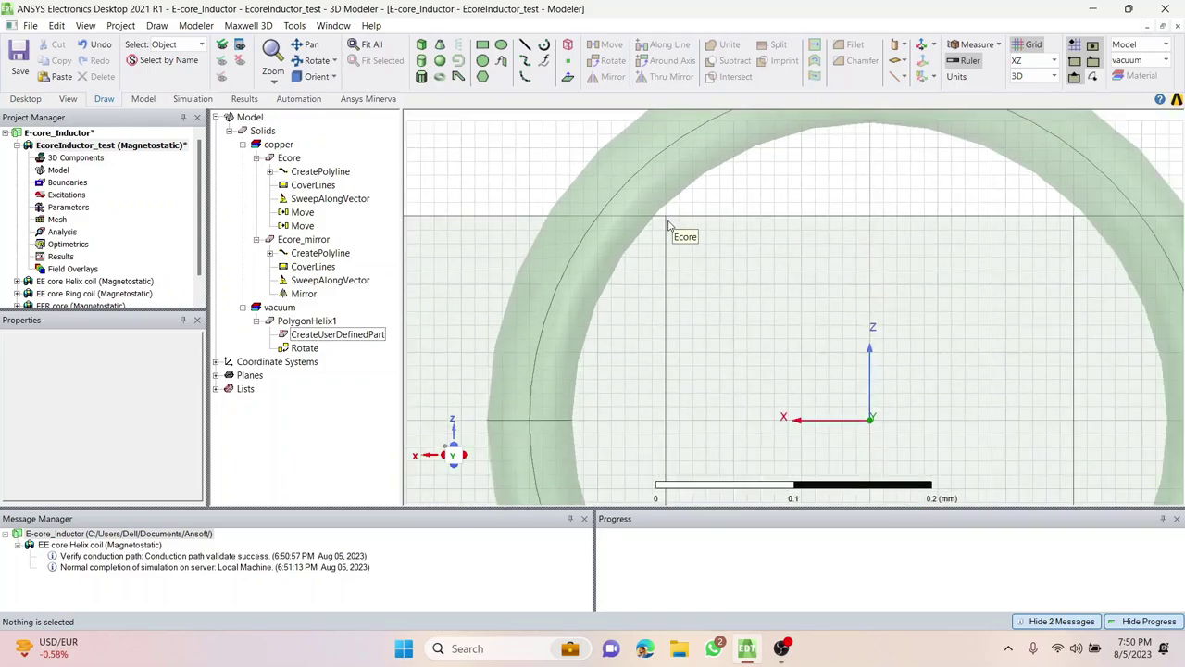
{"action": "scroll", "coordinate": [664, 215], "scroll_direction": "down", "scroll_amount": 6}
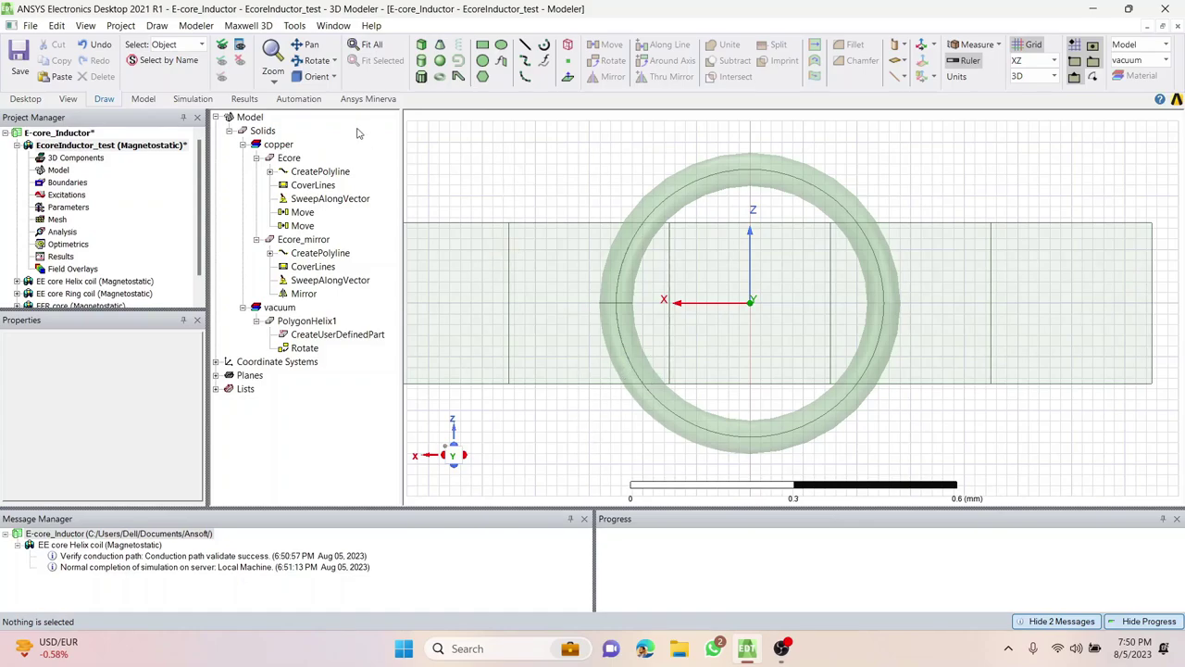
Set the drawing plane to XY, with the helix and Ecore half seen from the top.
{"action": "left_click", "coordinate": [335, 76]}
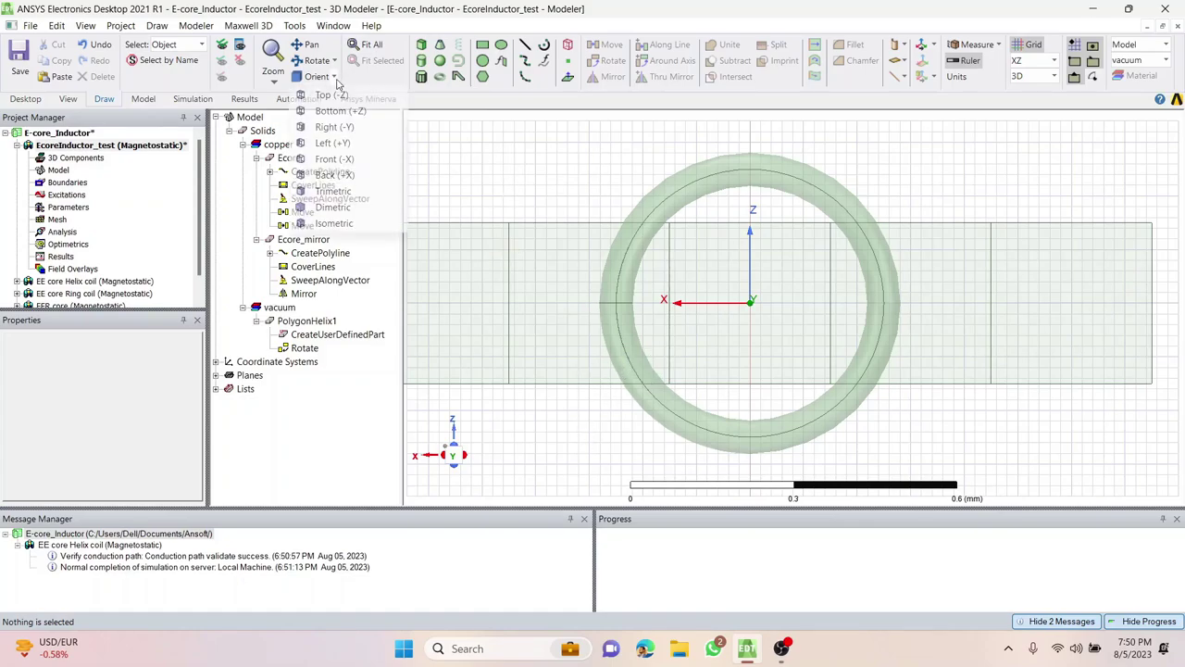
{"action": "left_click", "coordinate": [338, 97]}
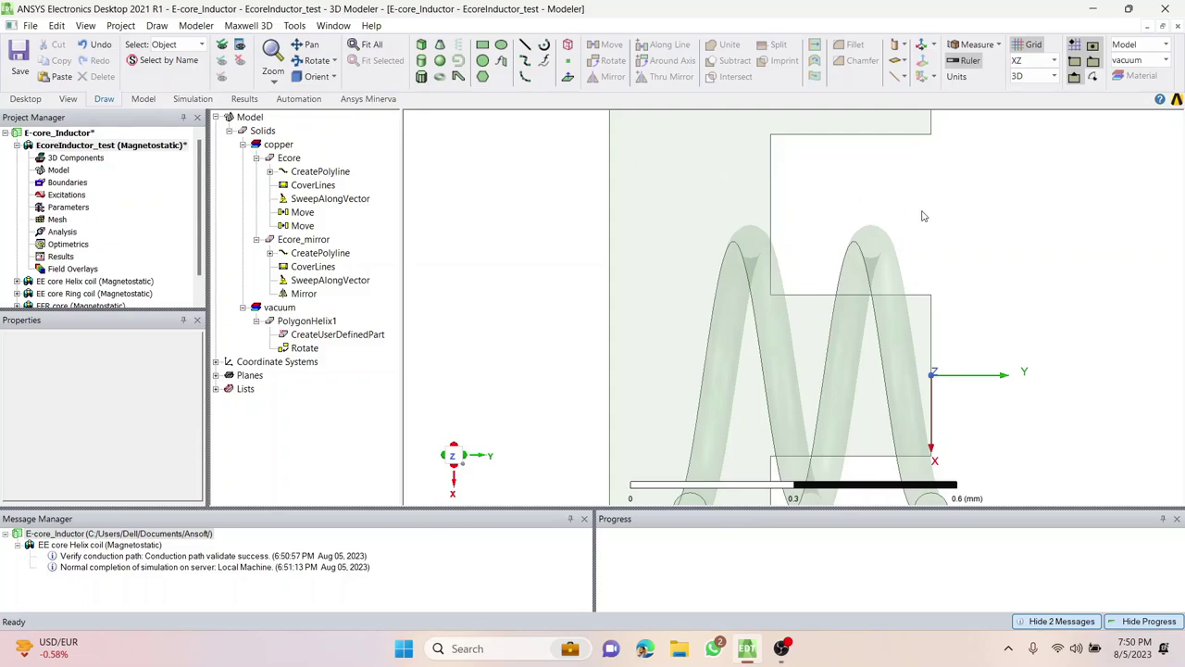
{"action": "left_click_drag", "start_coordinate": [948, 287], "coordinate": [843, 215], "text": "shift"}
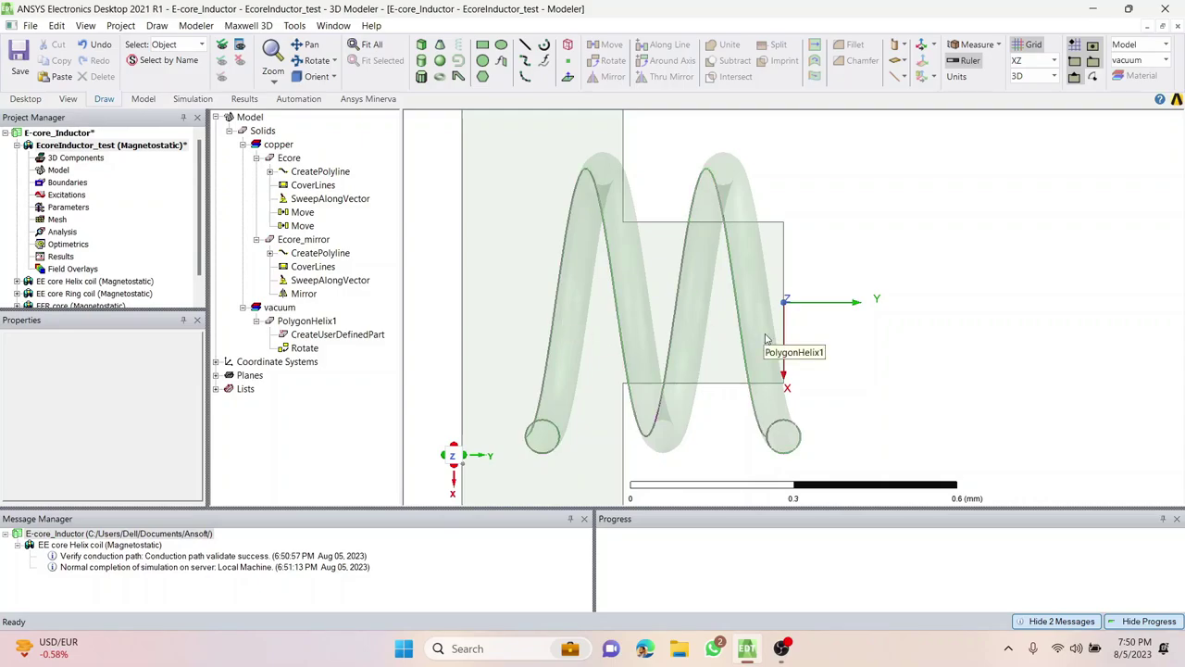
{"action": "left_click", "coordinate": [1042, 60]}
{"action": "left_click", "coordinate": [1032, 77]}
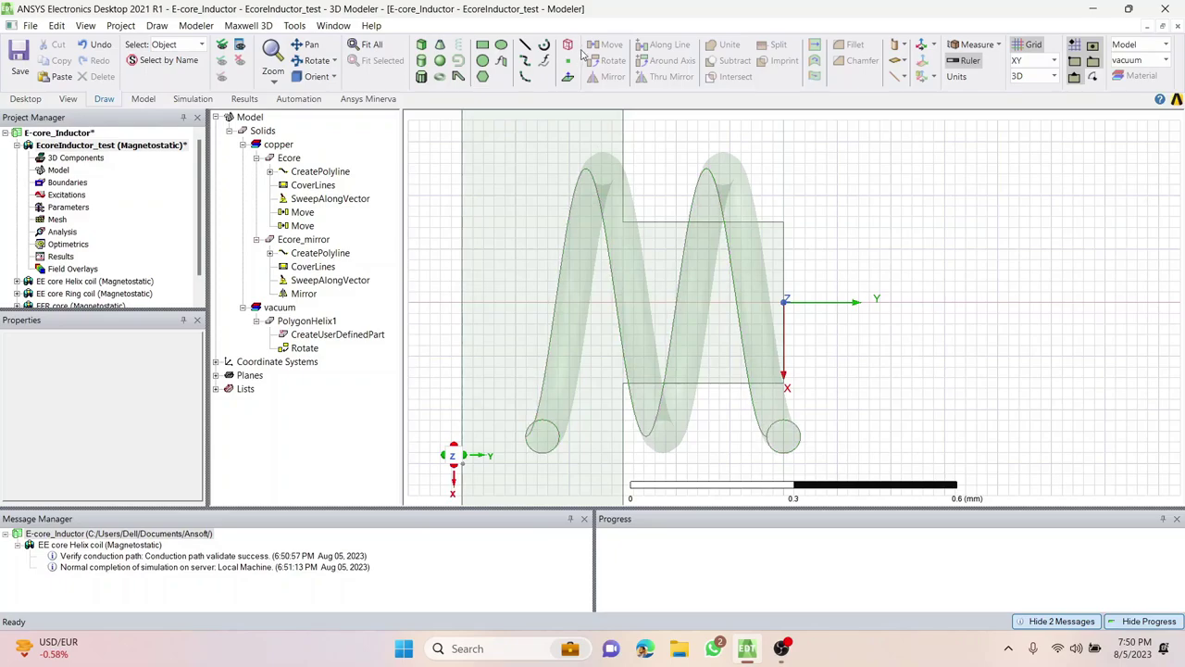
Move the helix by the vector 0, 0.22, 0 mm along the Y axis and clear the selection.
{"action": "left_click", "coordinate": [738, 184]}
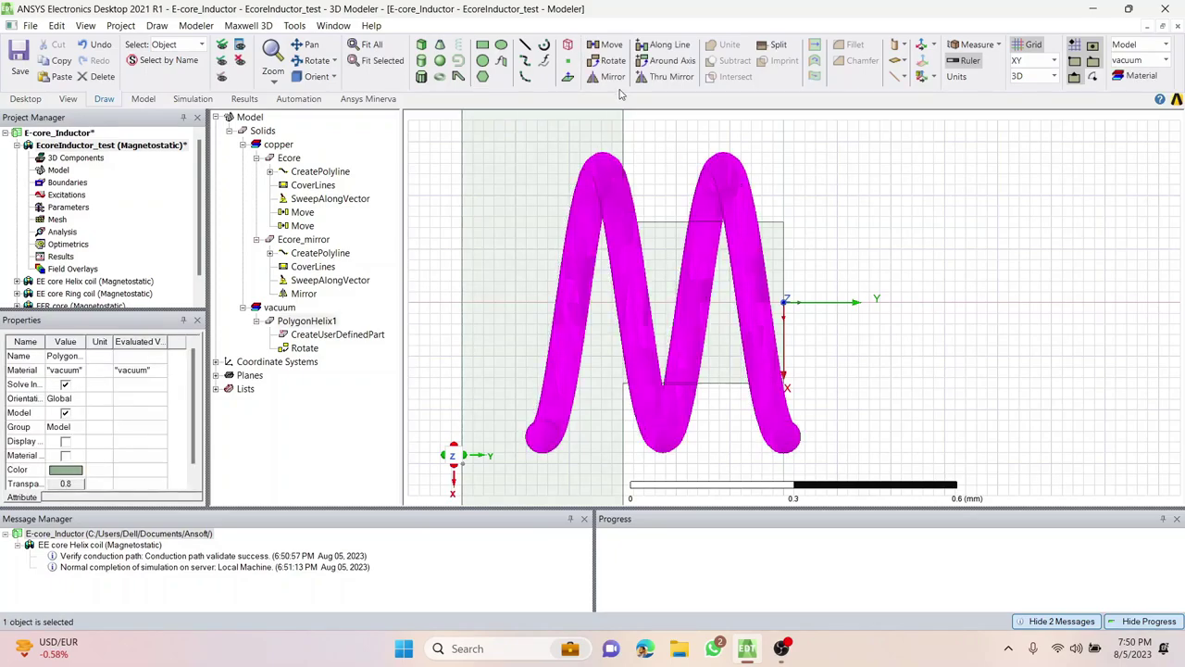
{"action": "left_click", "coordinate": [611, 47]}
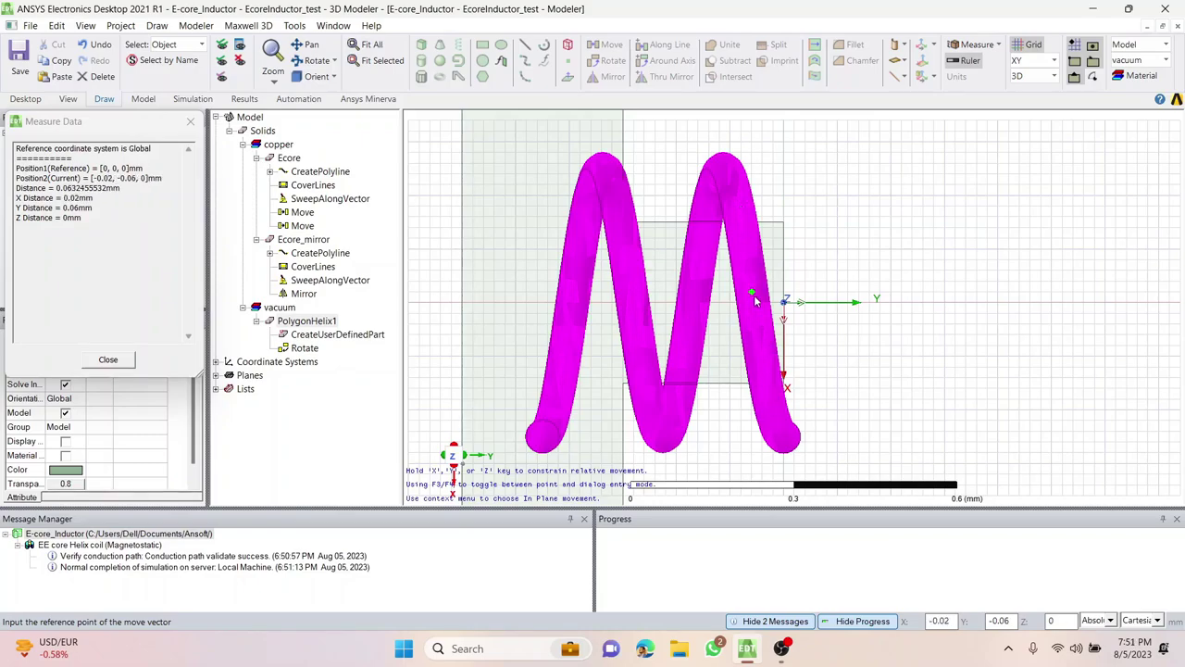
{"action": "left_click", "coordinate": [741, 197]}
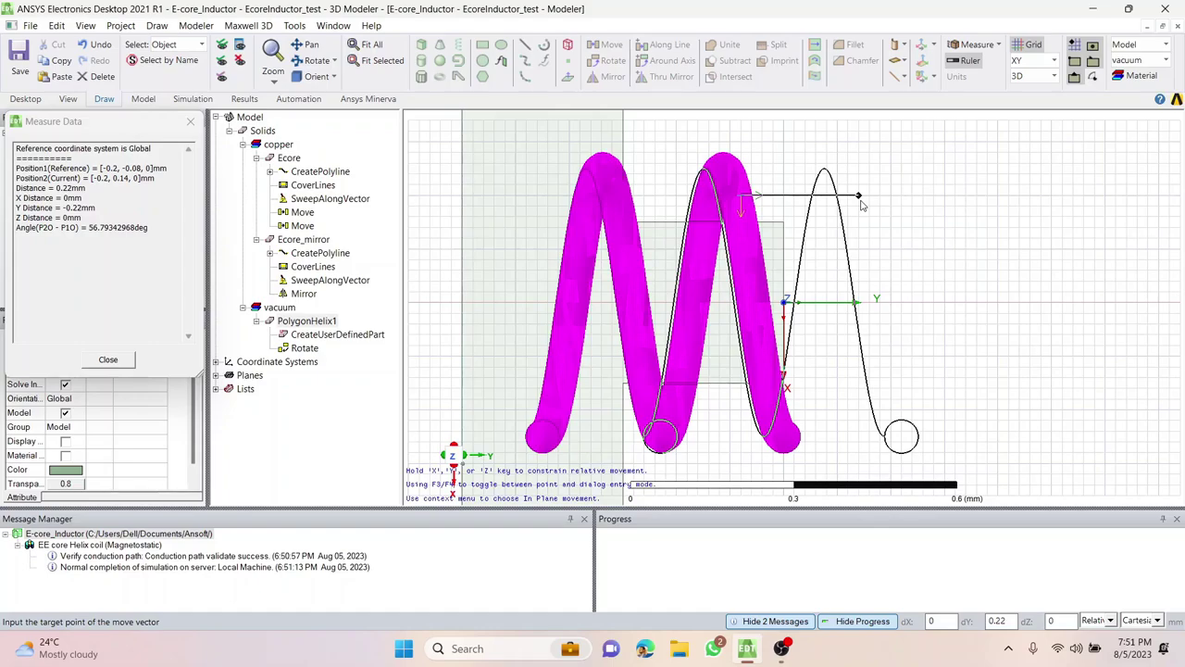
{"action": "left_click", "coordinate": [861, 206]}
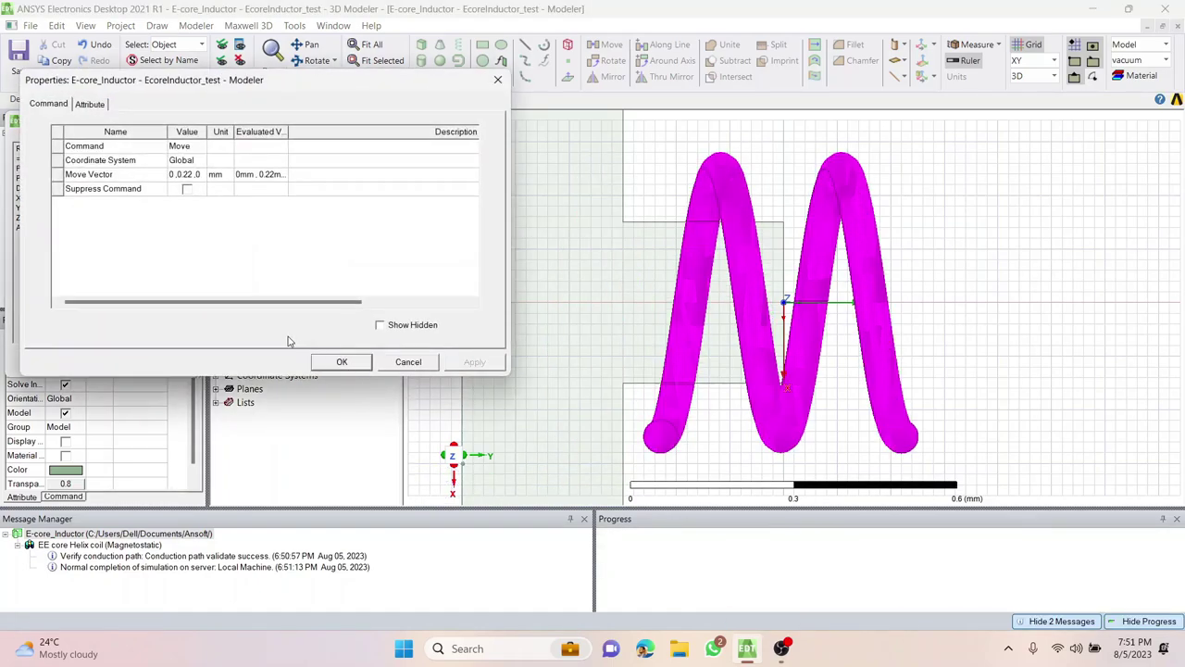
{"action": "left_click", "coordinate": [339, 362]}
{"action": "left_click", "coordinate": [1059, 236]}
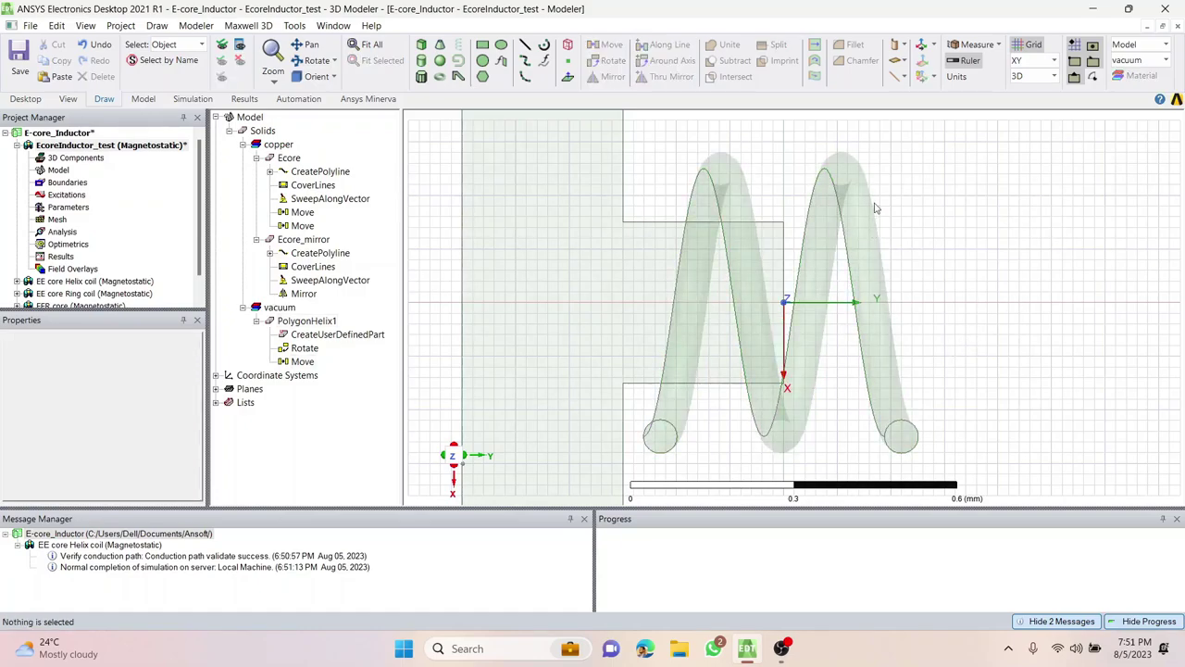
{"action": "scroll", "coordinate": [944, 250], "scroll_direction": "down", "scroll_amount": 3}
{"action": "left_click_drag", "start_coordinate": [1015, 265], "coordinate": [1031, 291], "text": "alt"}
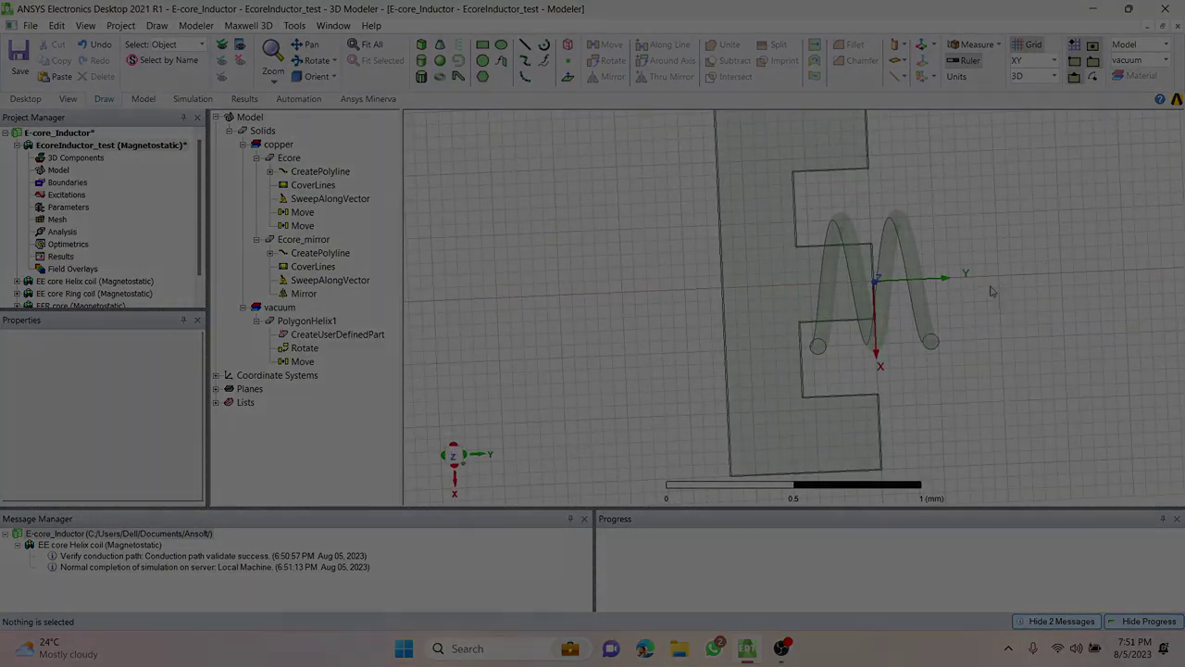